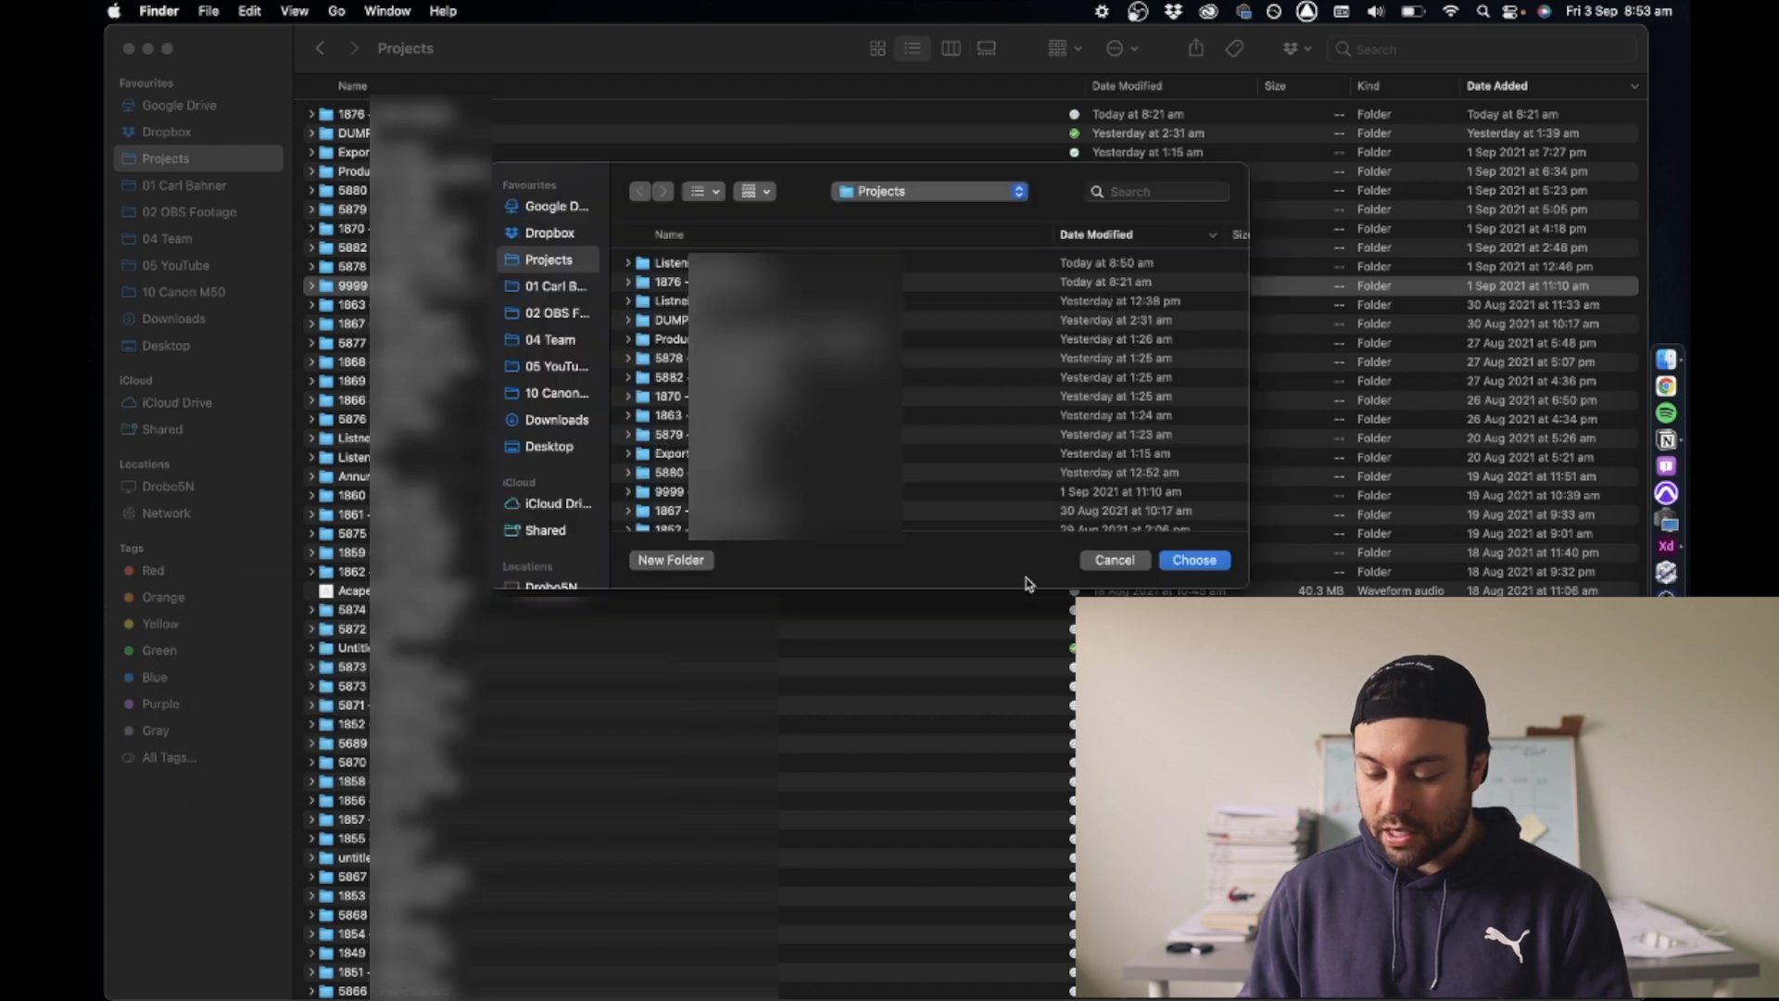
Step: Confirm Projects as the location for the new project and open the newly created 9999 client folder
{"action": "left_click", "coordinate": [1193, 559]}
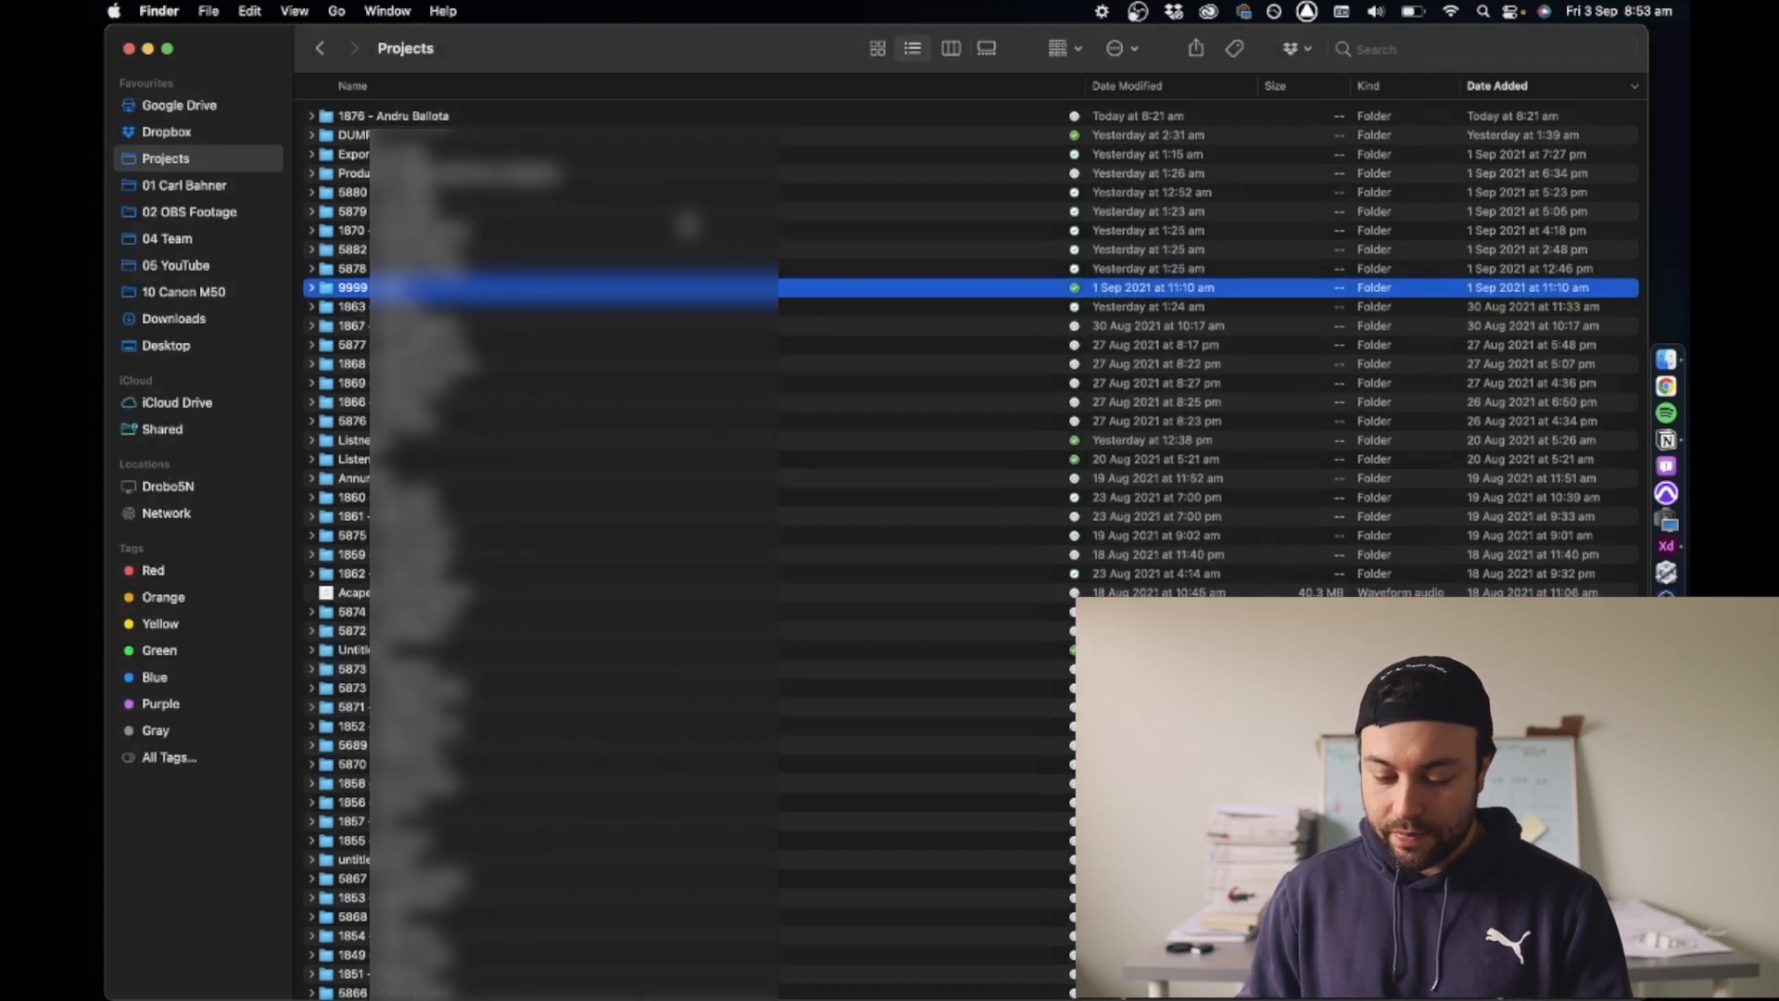
{"action": "left_click", "coordinate": [494, 119]}
{"action": "double_click", "coordinate": [494, 119]}
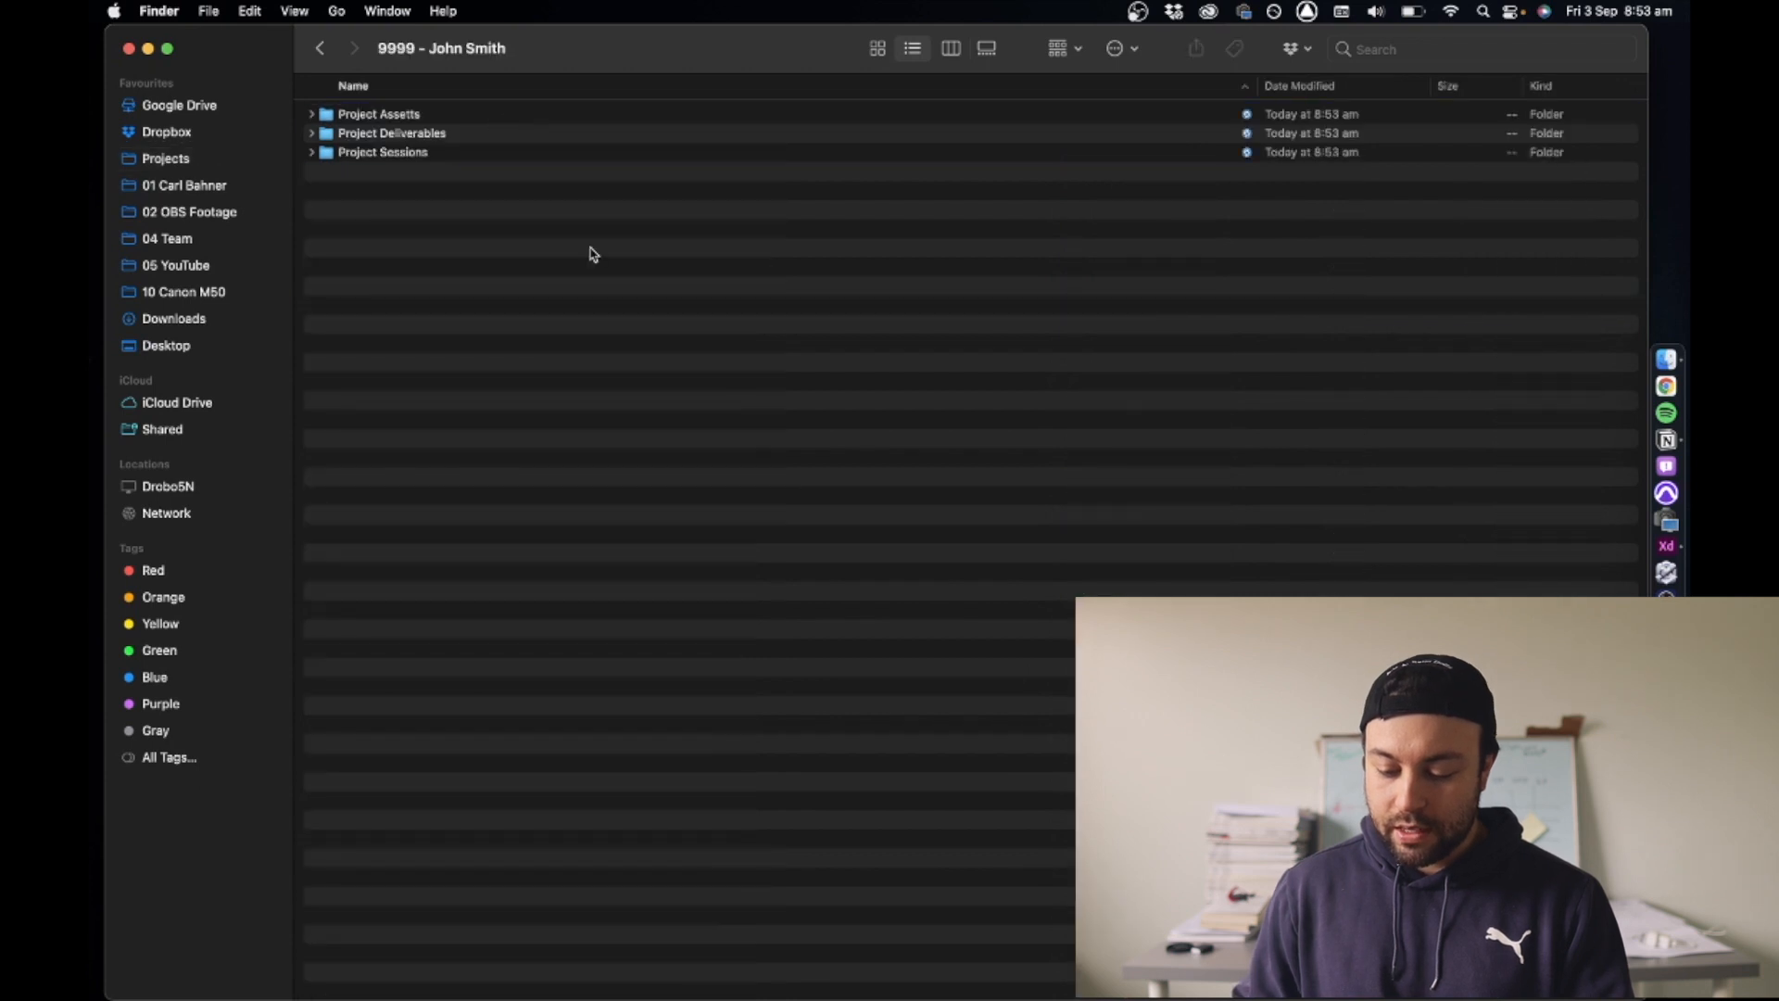
Step: Expand every folder level of the new project to examine its assets, deliverables and sessions structure
{"action": "key", "text": "cmd+a"}
{"action": "key", "text": "Right"}
{"action": "key", "text": "cmd+a"}
{"action": "key", "text": "Right"}
{"action": "key", "text": "super+a"}
{"action": "key", "text": "Right"}
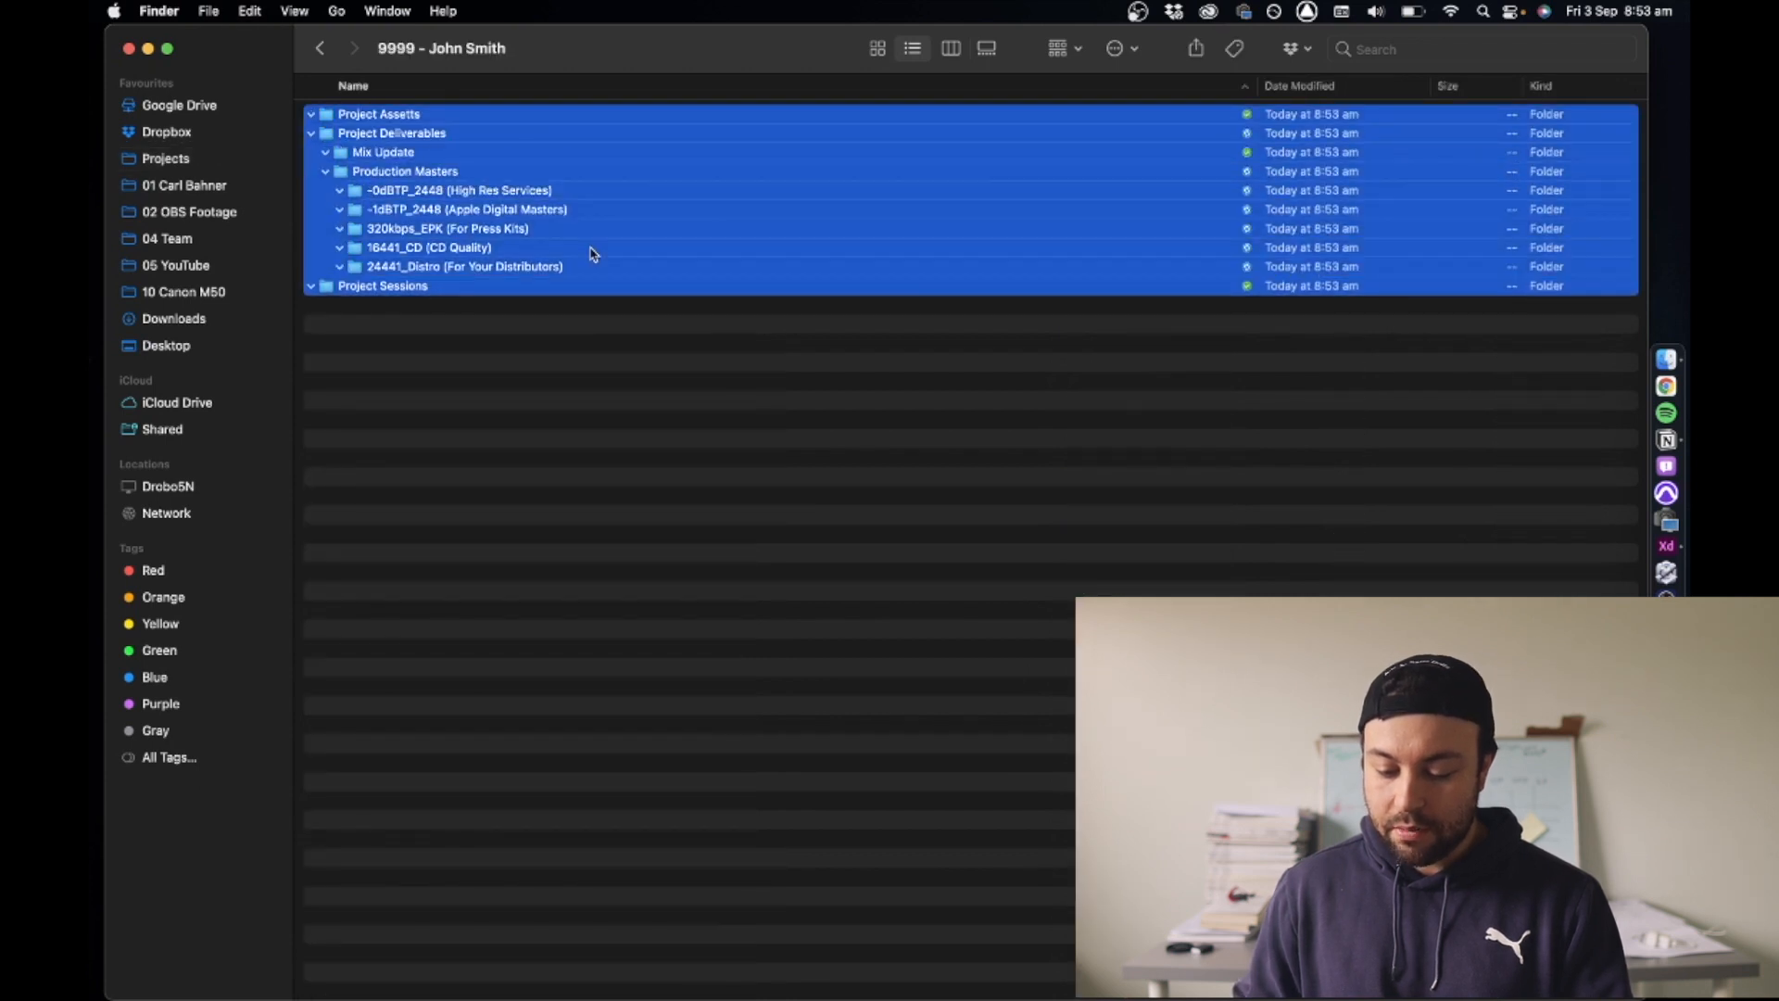
{"action": "key", "text": "super+alt+a"}
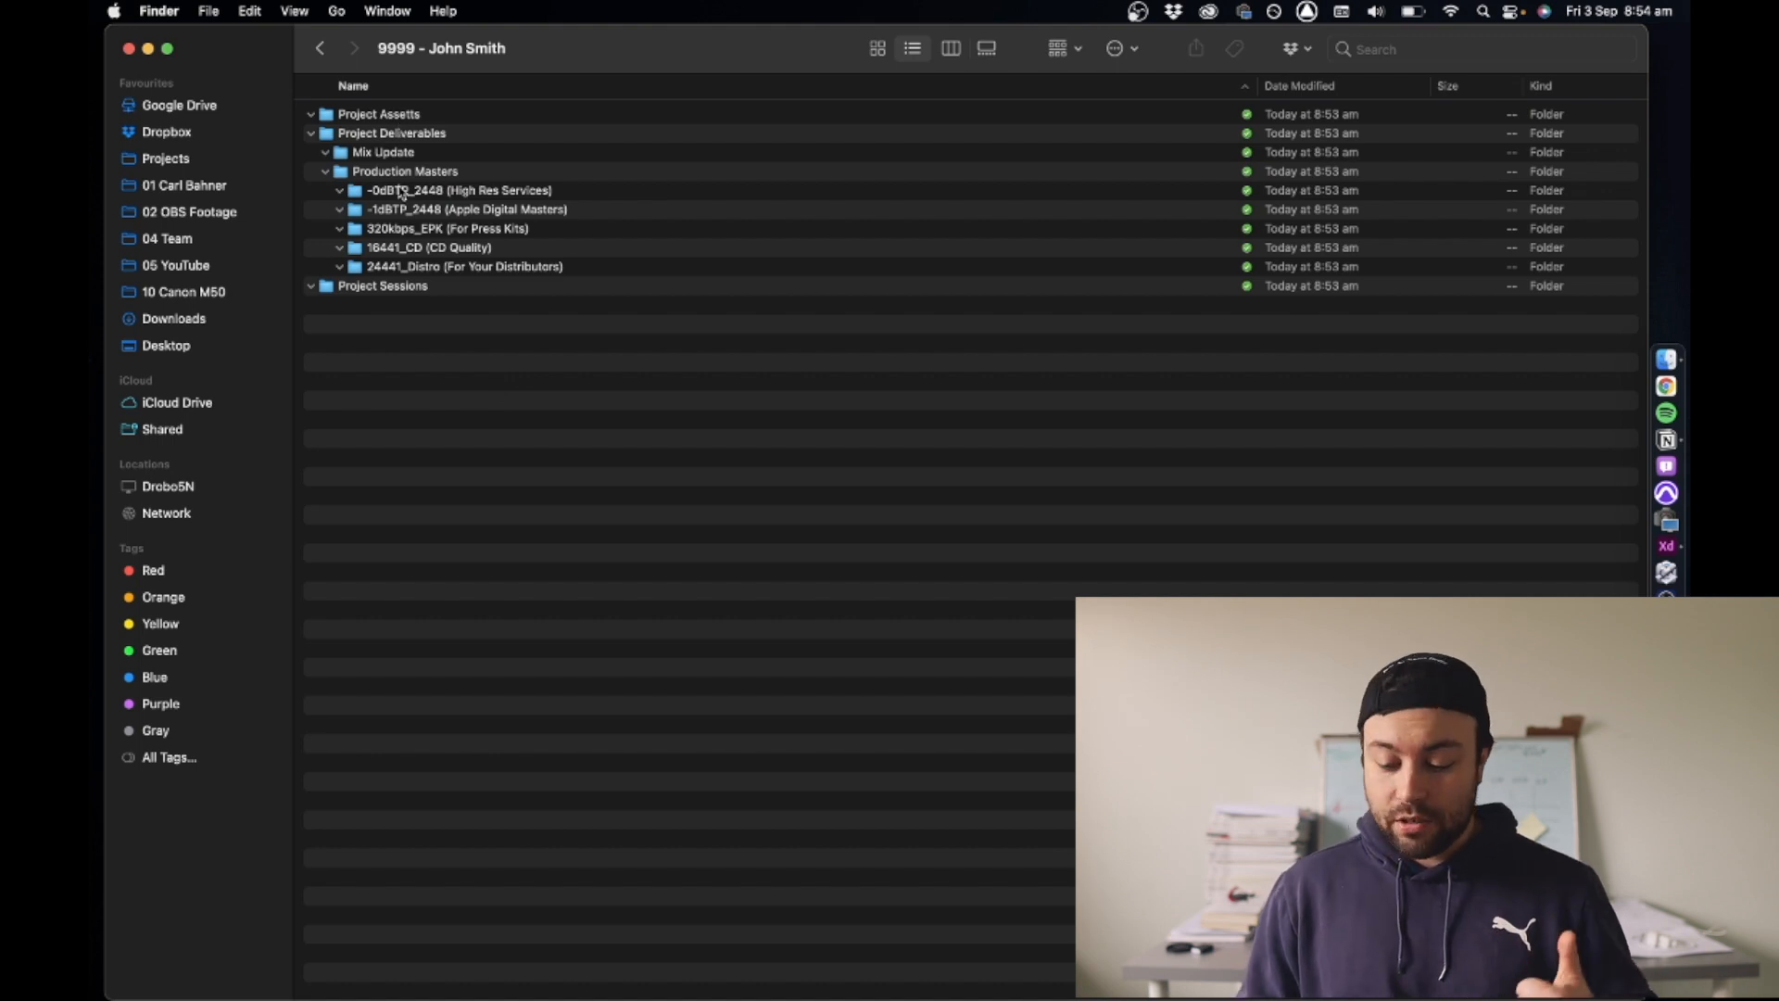
{"action": "left_click", "coordinate": [390, 291]}
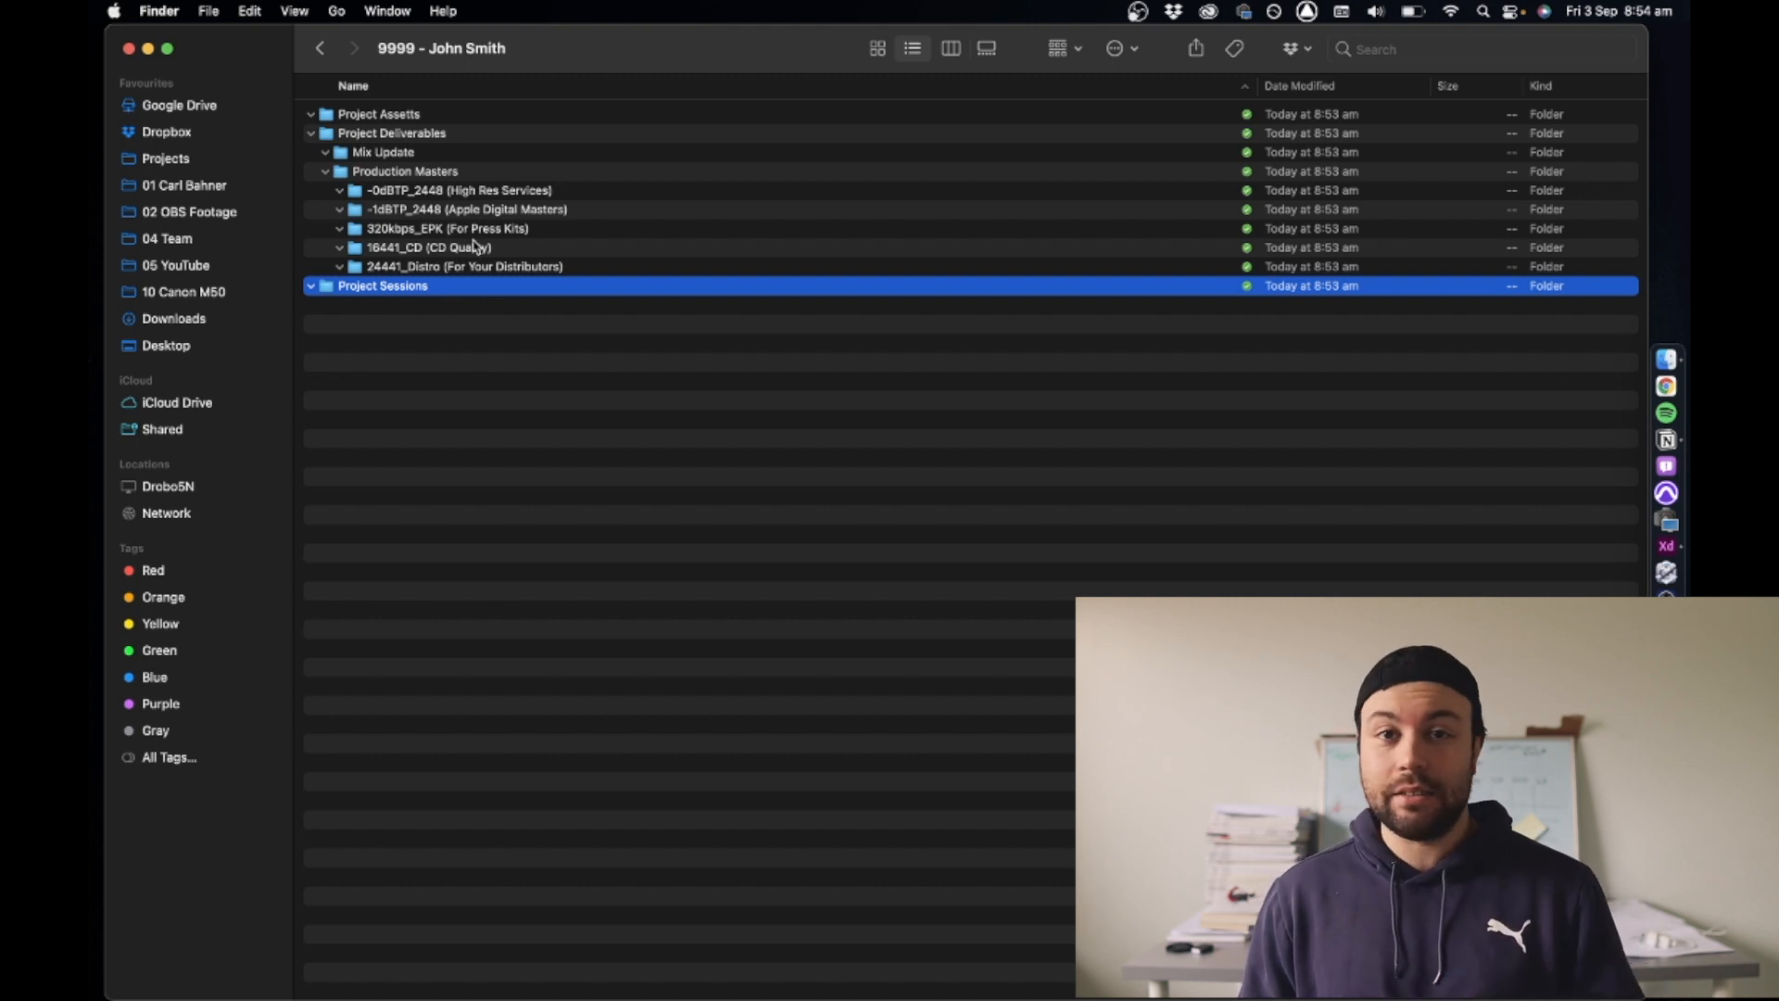
Step: Switch to Automator, create a new Application document and place its window below the New Panorama Project workflow
{"action": "key", "text": "super+Tab"}
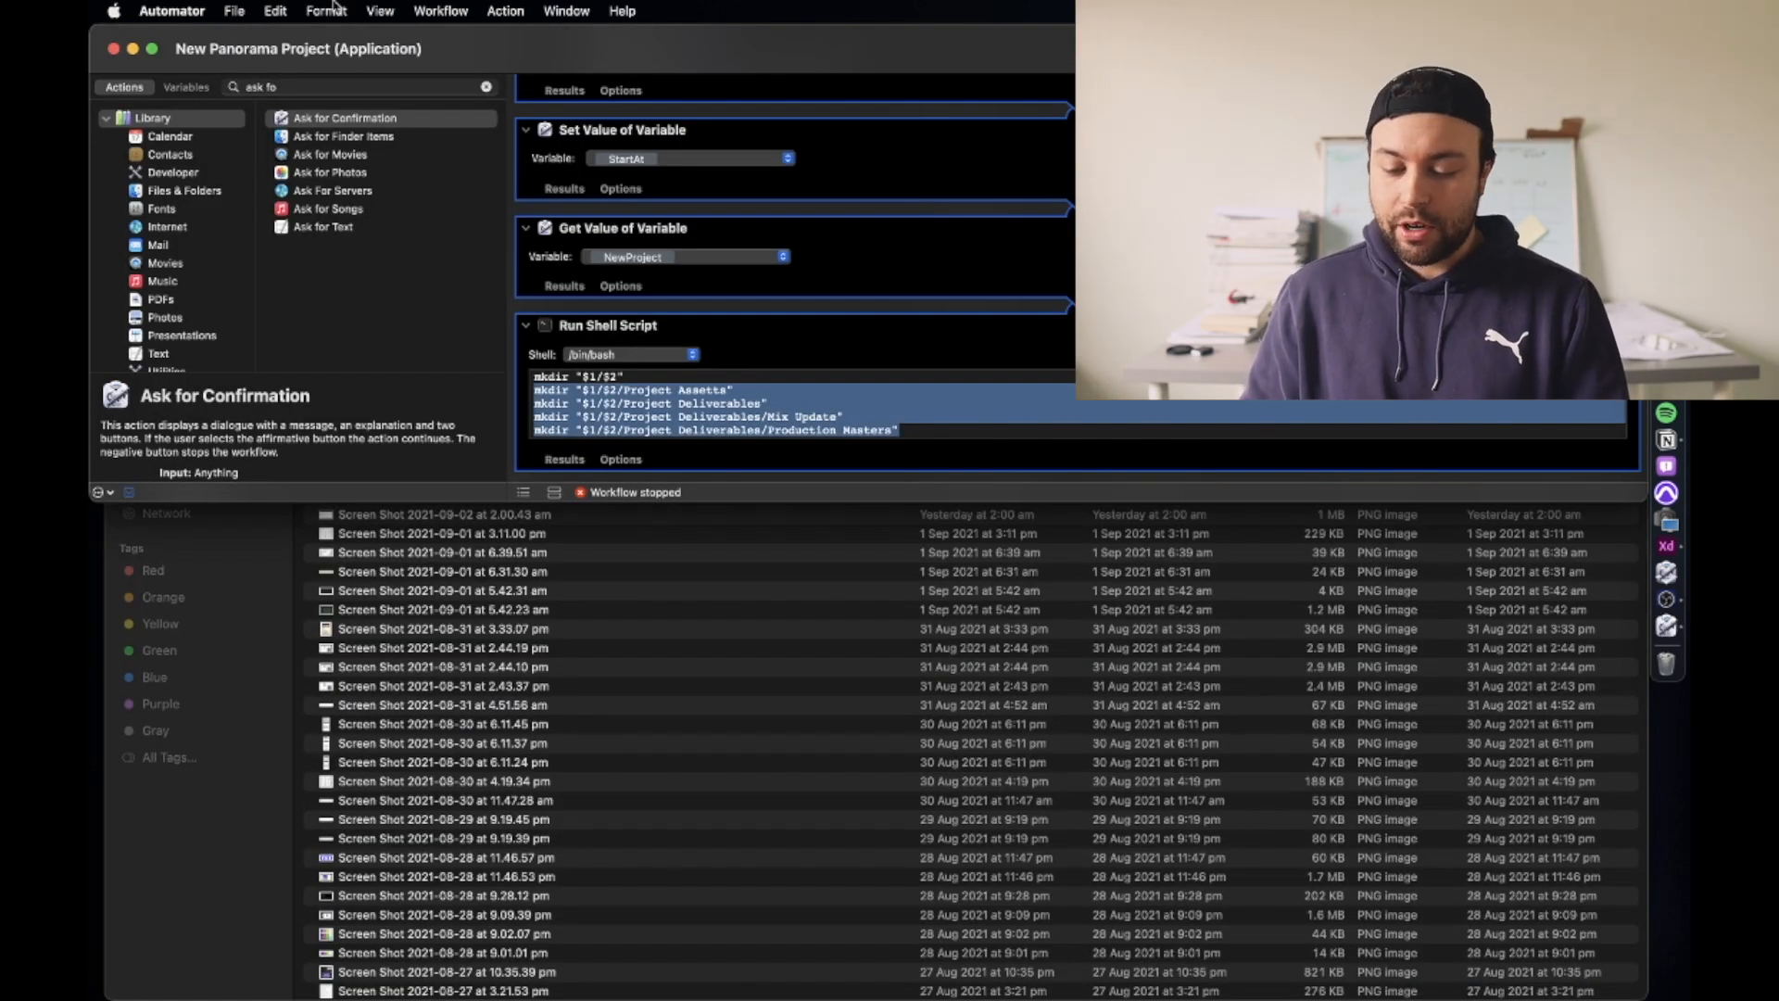
{"action": "left_click", "coordinate": [235, 11]}
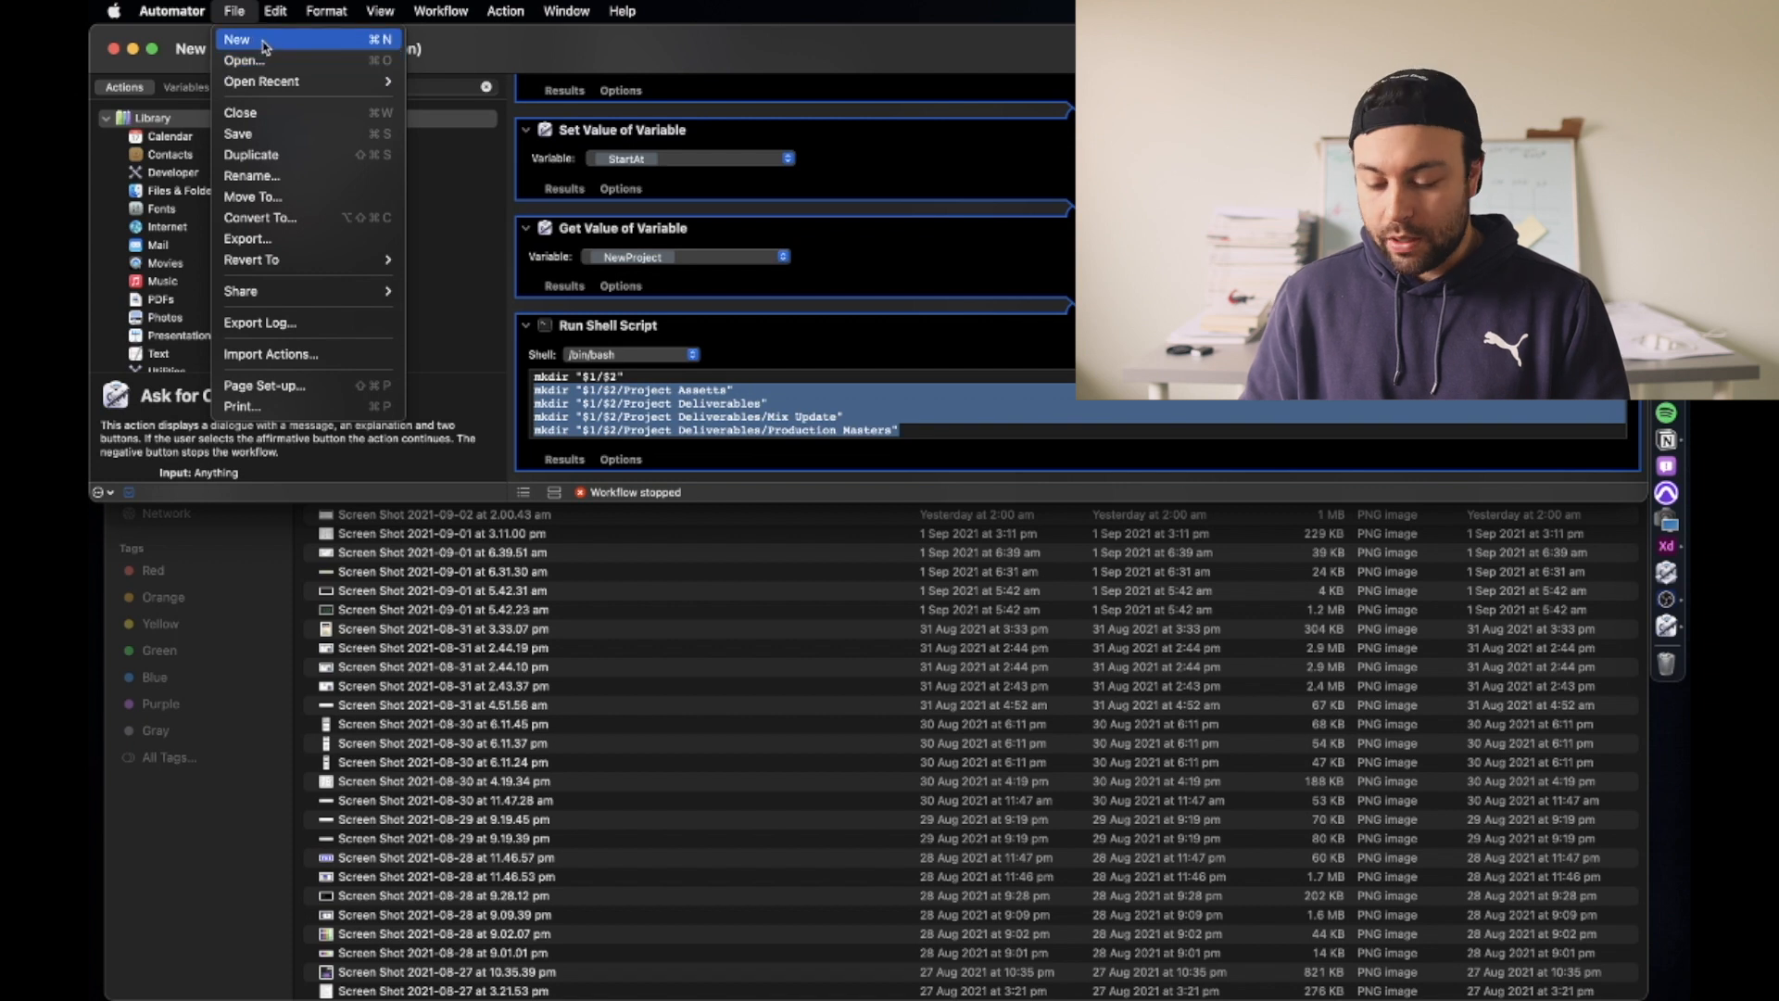
{"action": "left_click", "coordinate": [260, 47]}
{"action": "left_click", "coordinate": [810, 202]}
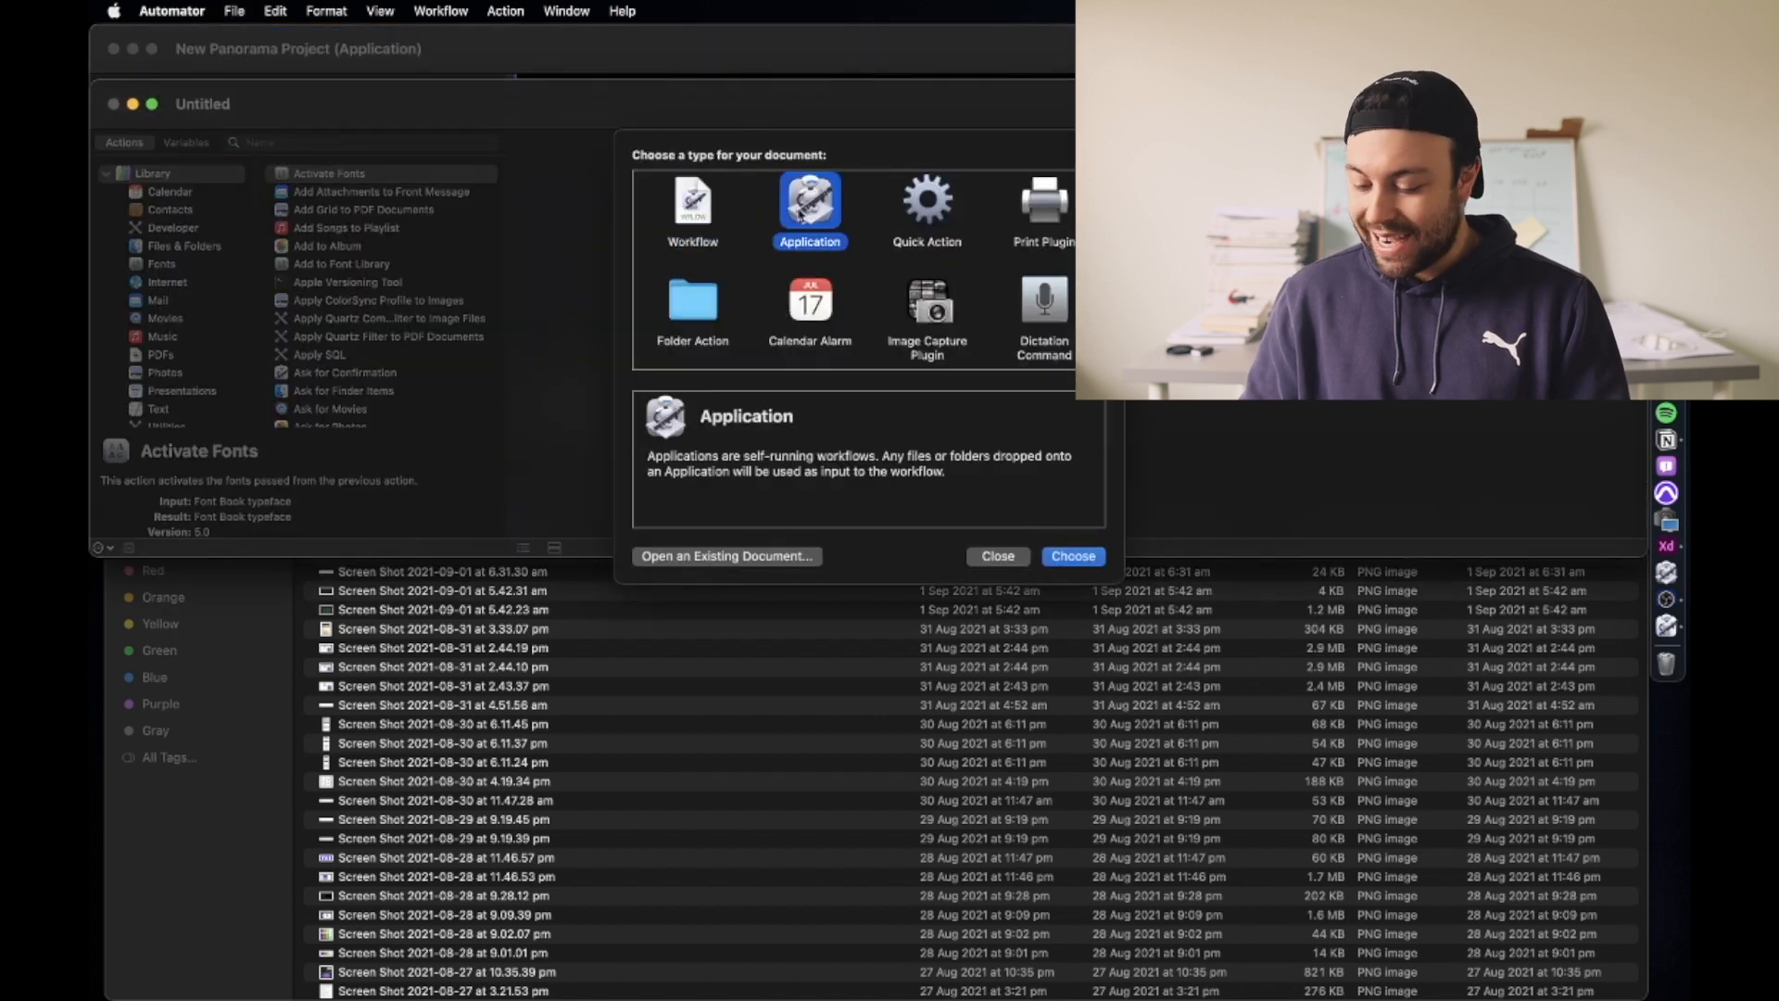
{"action": "left_click", "coordinate": [1073, 556]}
{"action": "left_click_drag", "start_coordinate": [535, 90], "coordinate": [535, 515]}
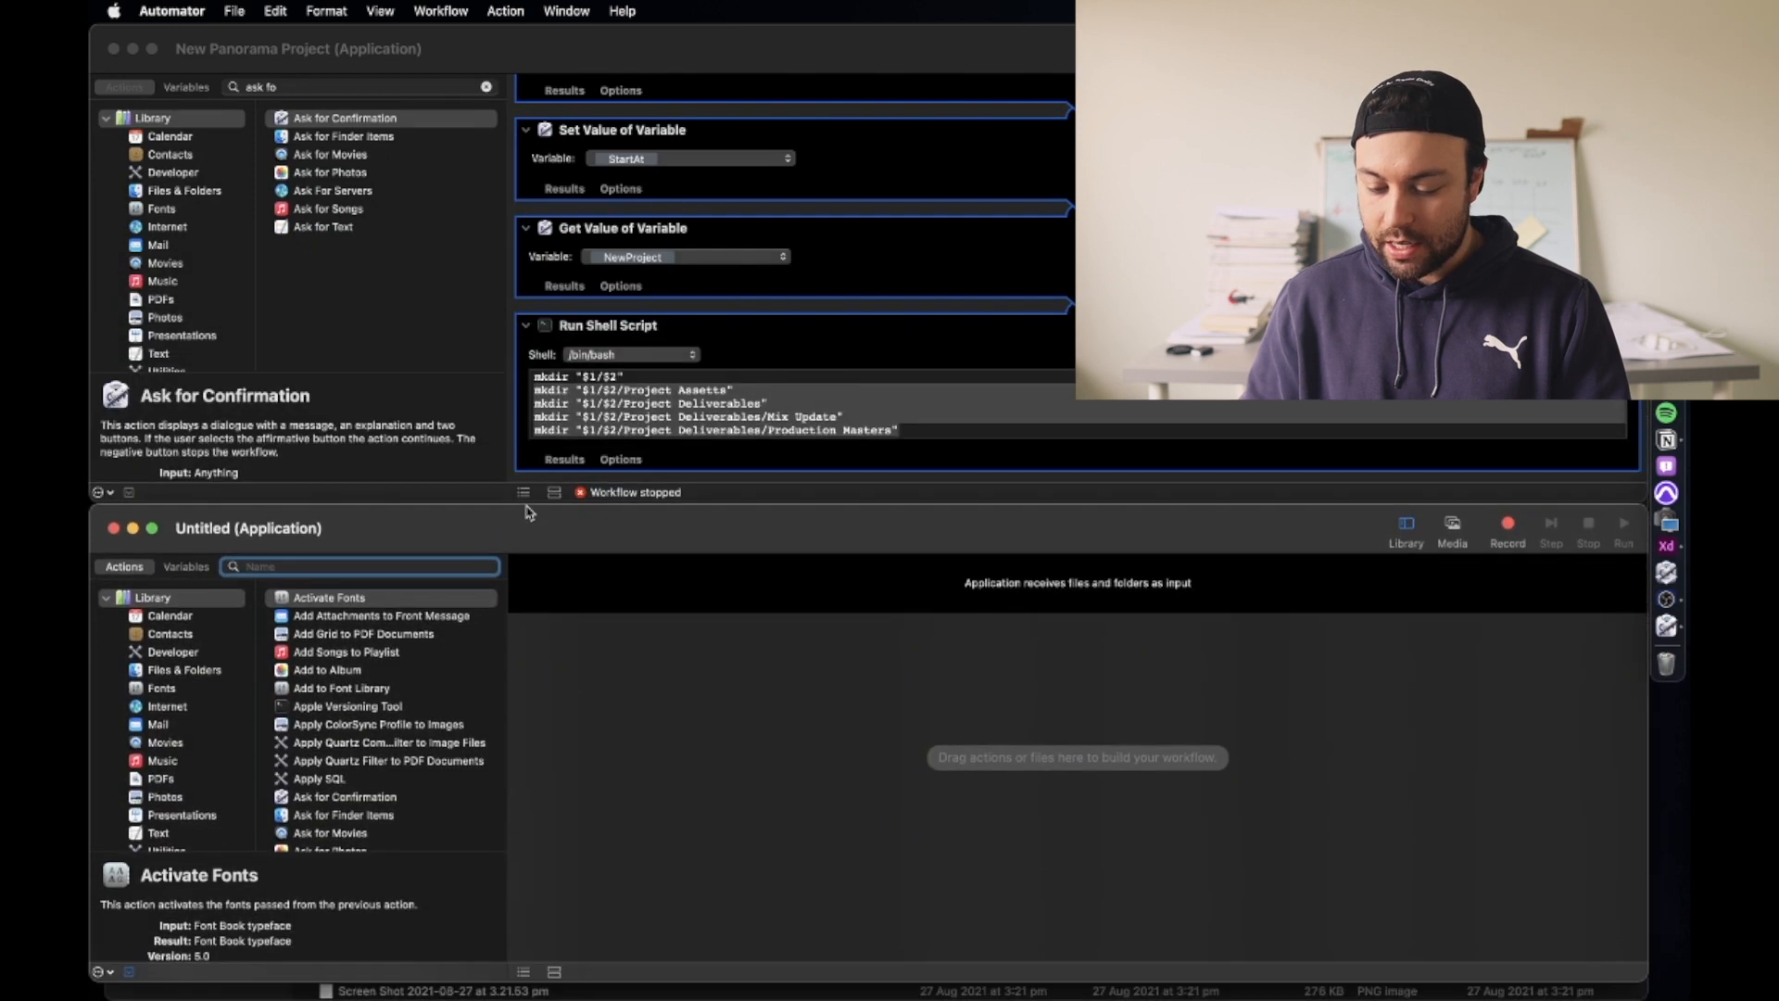
Step: Find the Ask for Text action and add it to the empty workflow
{"action": "scroll", "coordinate": [673, 412], "scroll_direction": "up", "scroll_amount": 5}
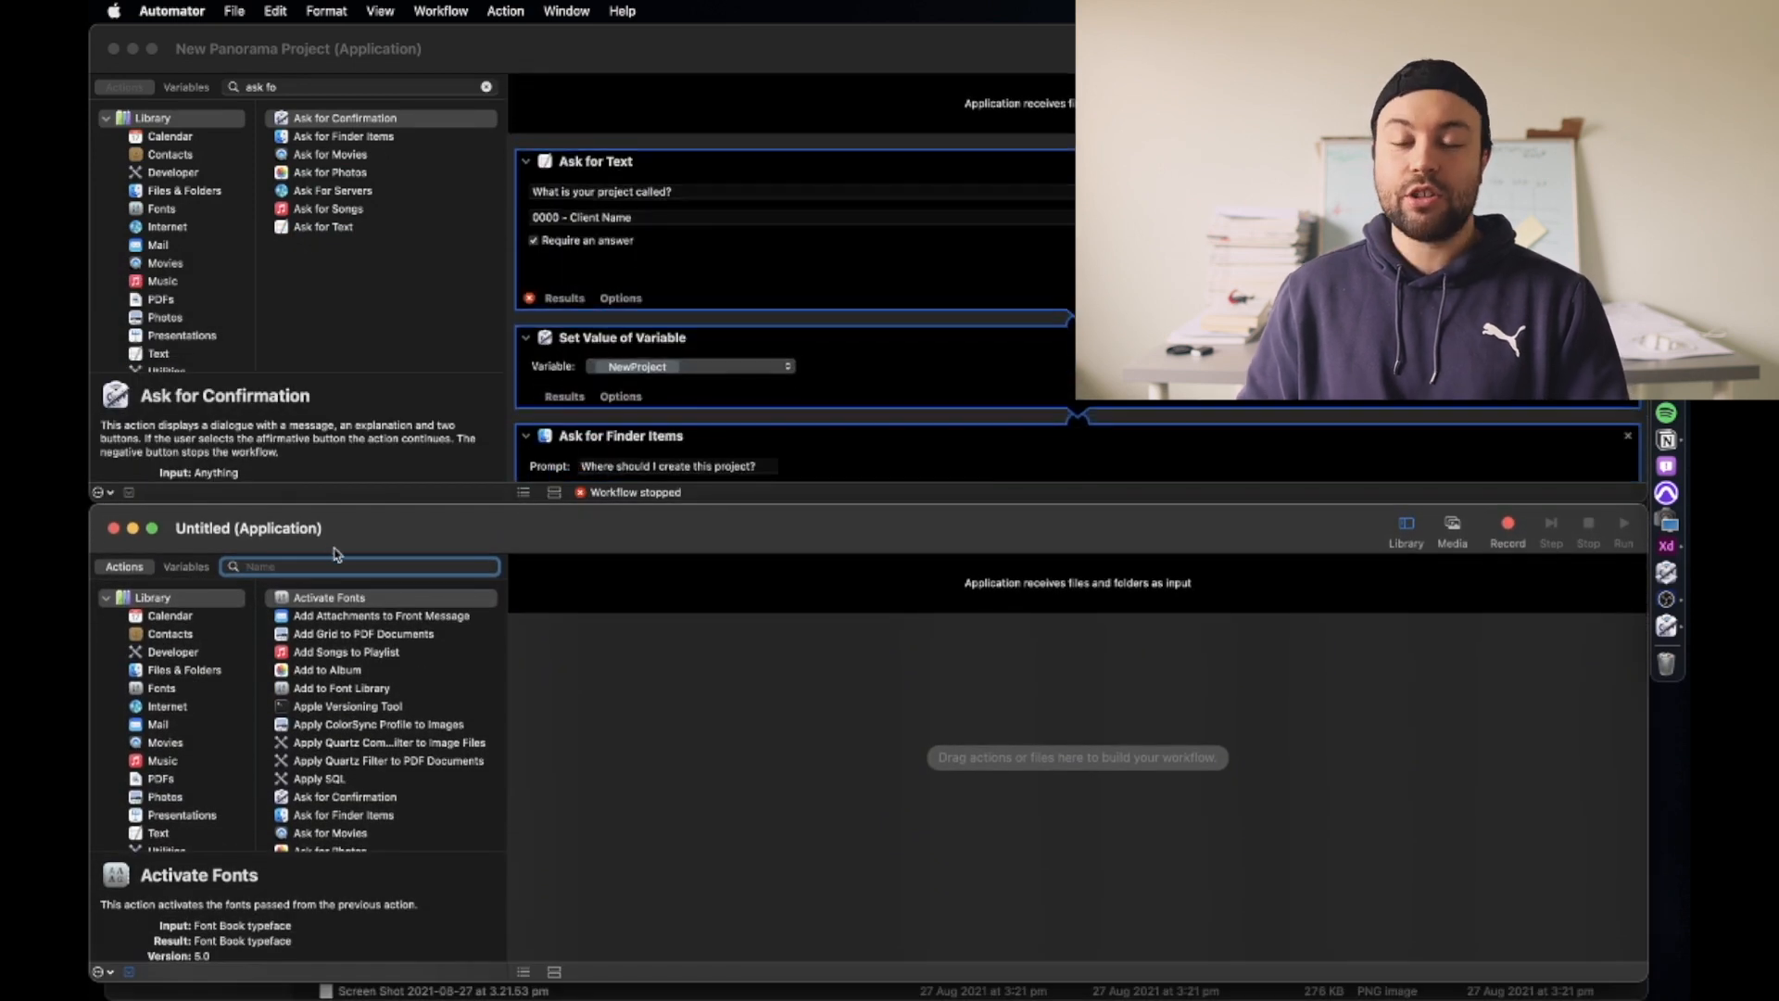
{"action": "type", "text": "ask"}
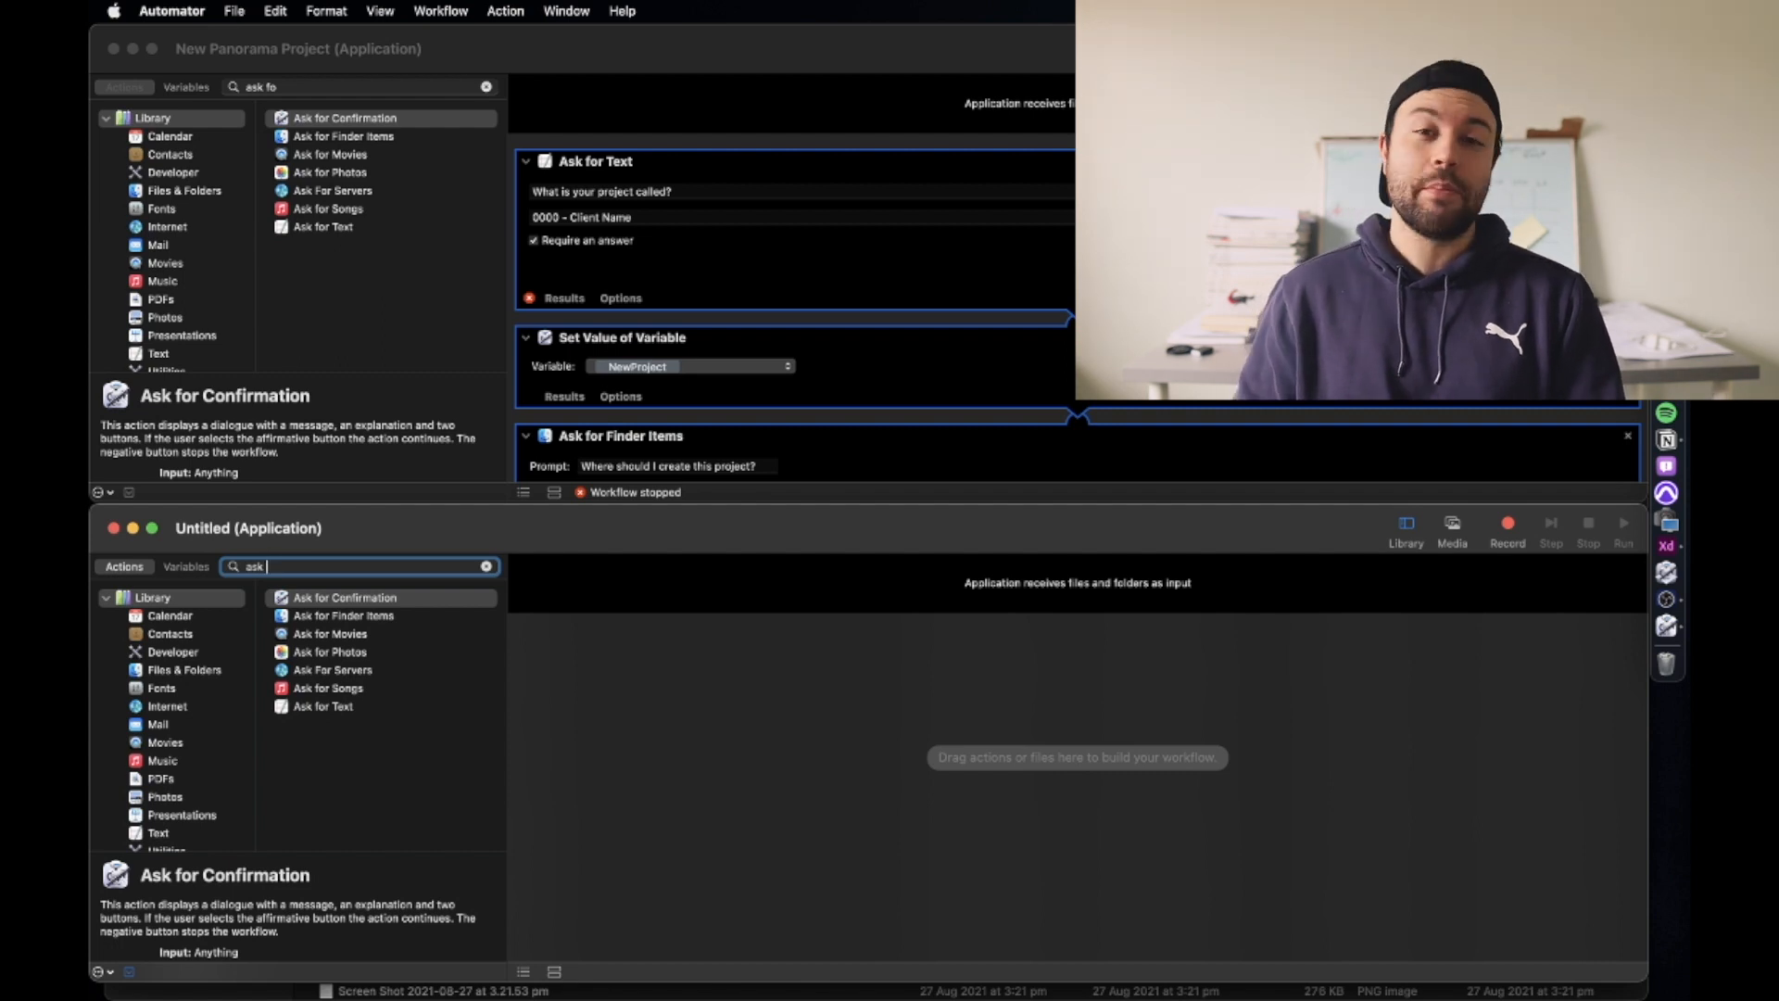
{"action": "type", "text": " for tex"}
{"action": "left_click", "coordinate": [344, 599]}
{"action": "double_click", "coordinate": [345, 602]}
Step: Set the Ask for Text question to "What do you want this folder to be called?" with default answer "0000 - Client Name"
{"action": "left_click", "coordinate": [655, 673]}
{"action": "type", "text": "What do you want this fold"}
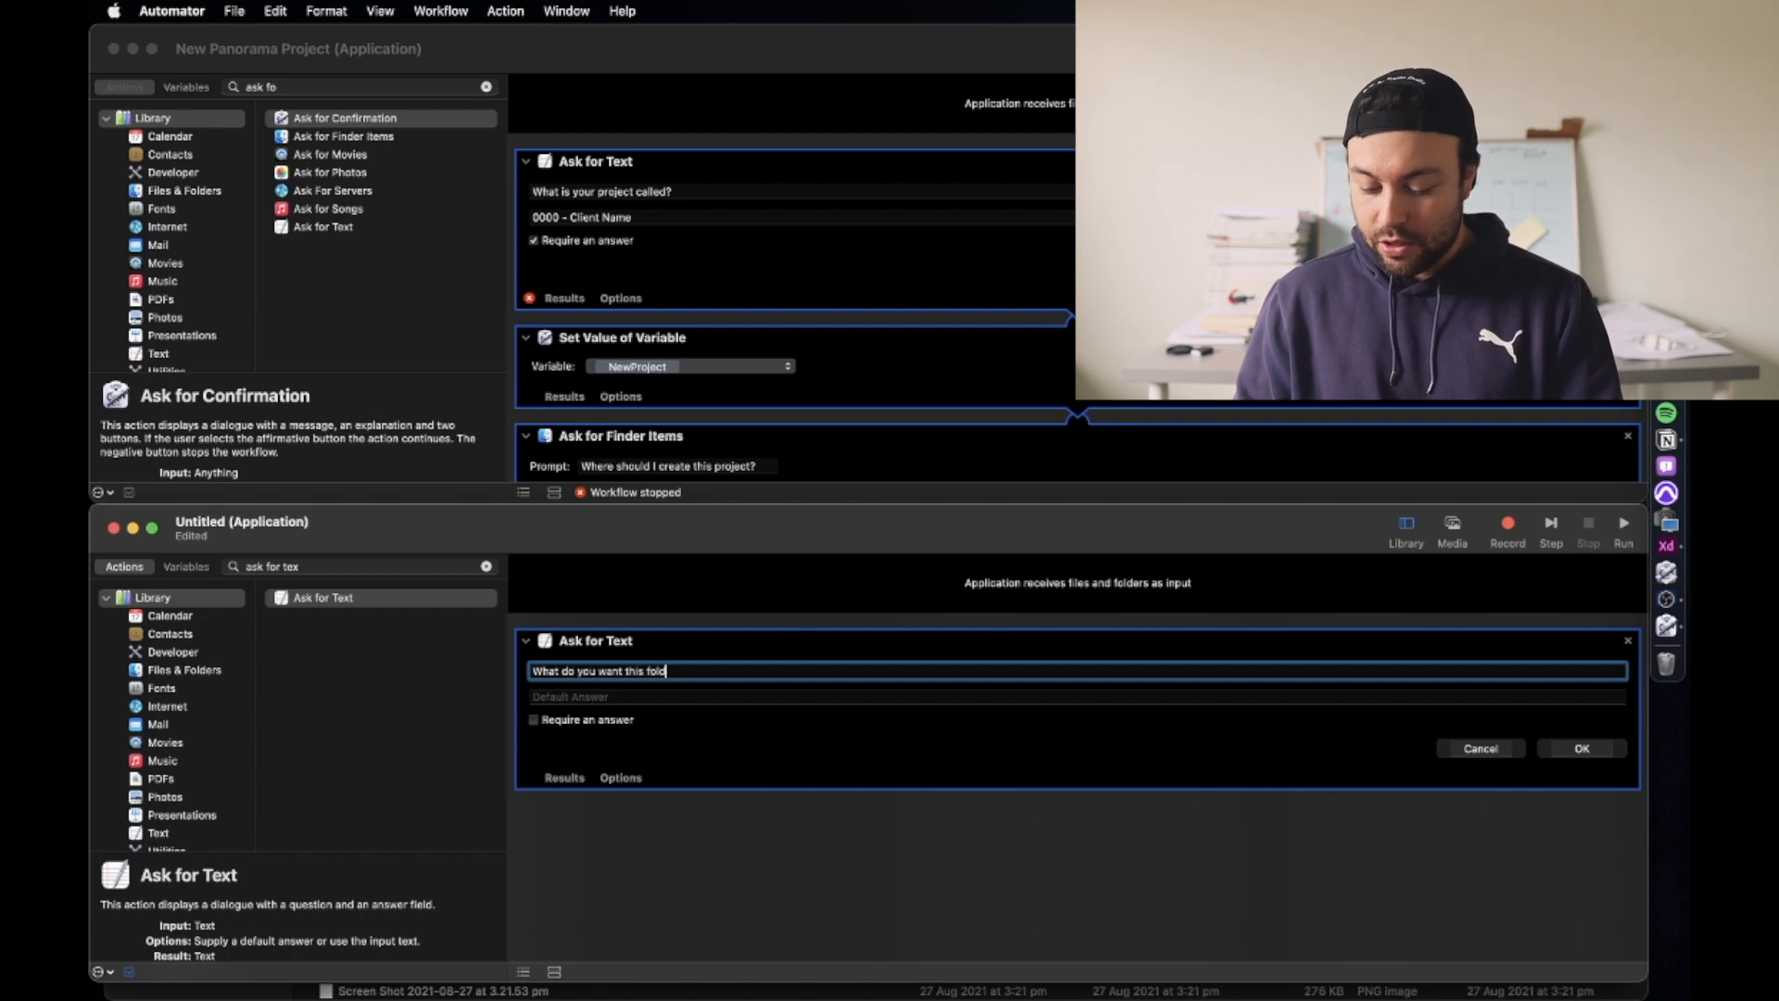
{"action": "left_click", "coordinate": [665, 698]}
{"action": "type", "text": "0000 - Client Name"}
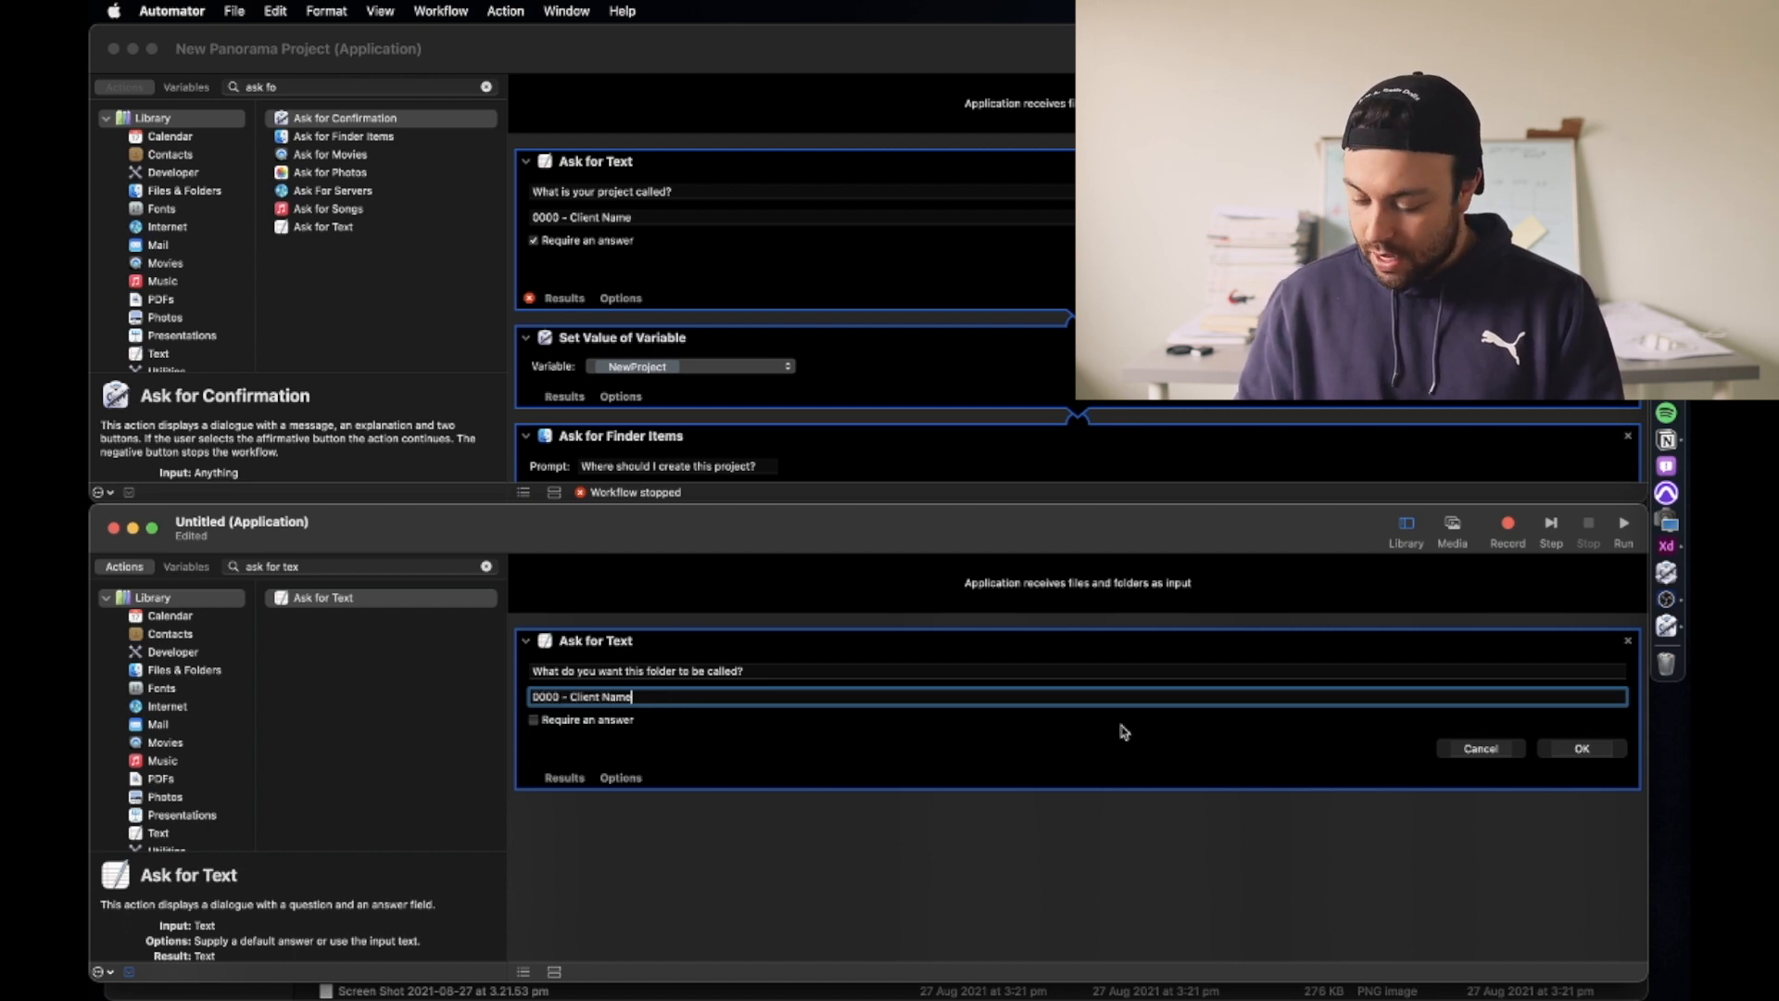
Step: Relabel the Ask for Text dialog's OK and Cancel buttons as Submit and Exit, and require an answer
{"action": "double_click", "coordinate": [1586, 749]}
{"action": "type", "text": "Submit"}
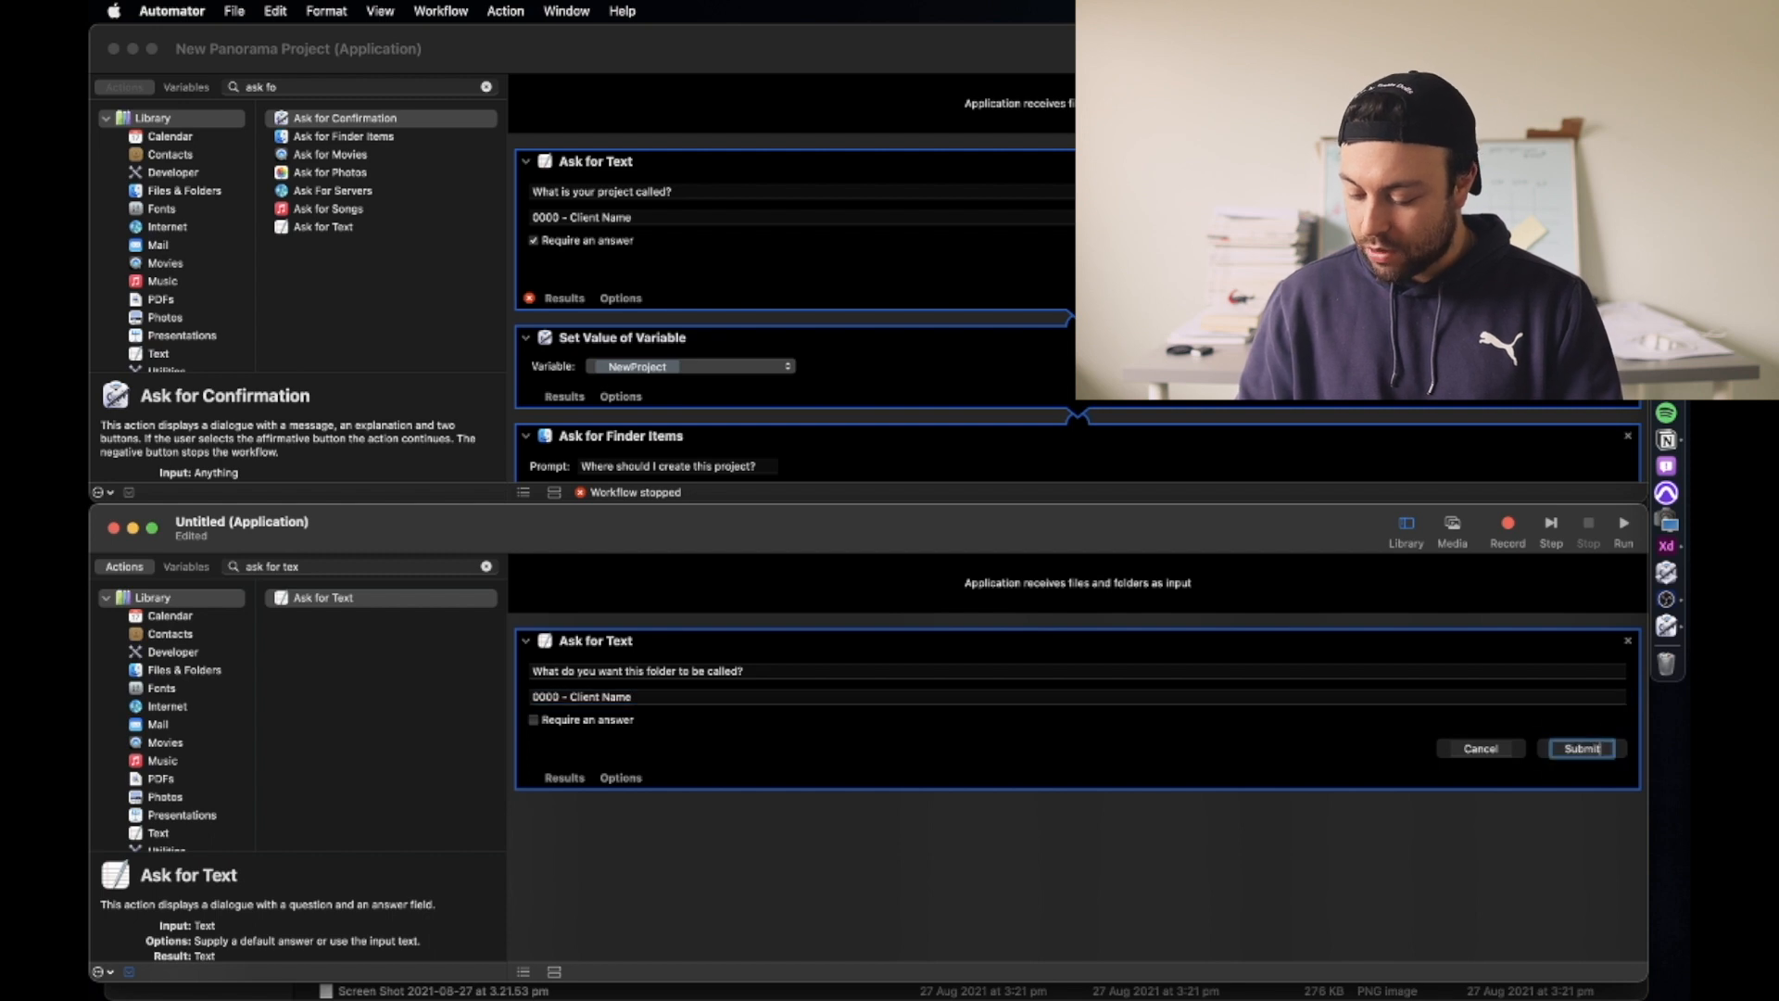
{"action": "double_click", "coordinate": [1488, 749]}
{"action": "type", "text": "Exit"}
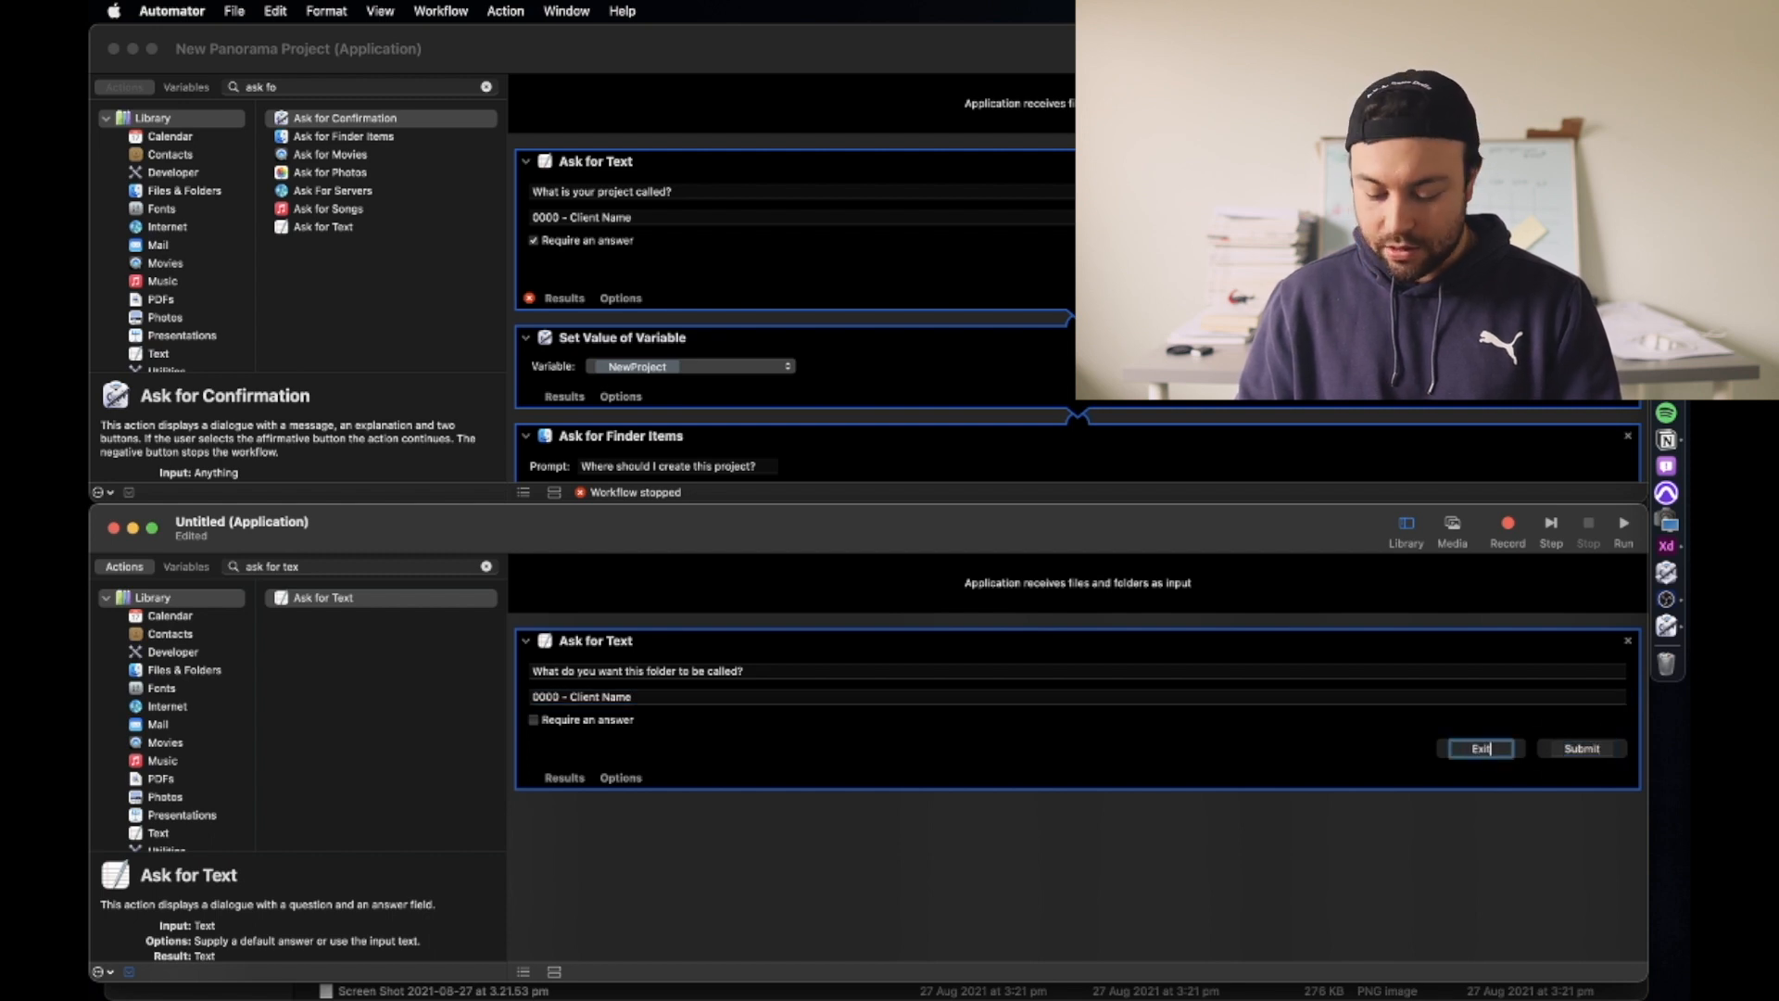
{"action": "left_click", "coordinate": [587, 722]}
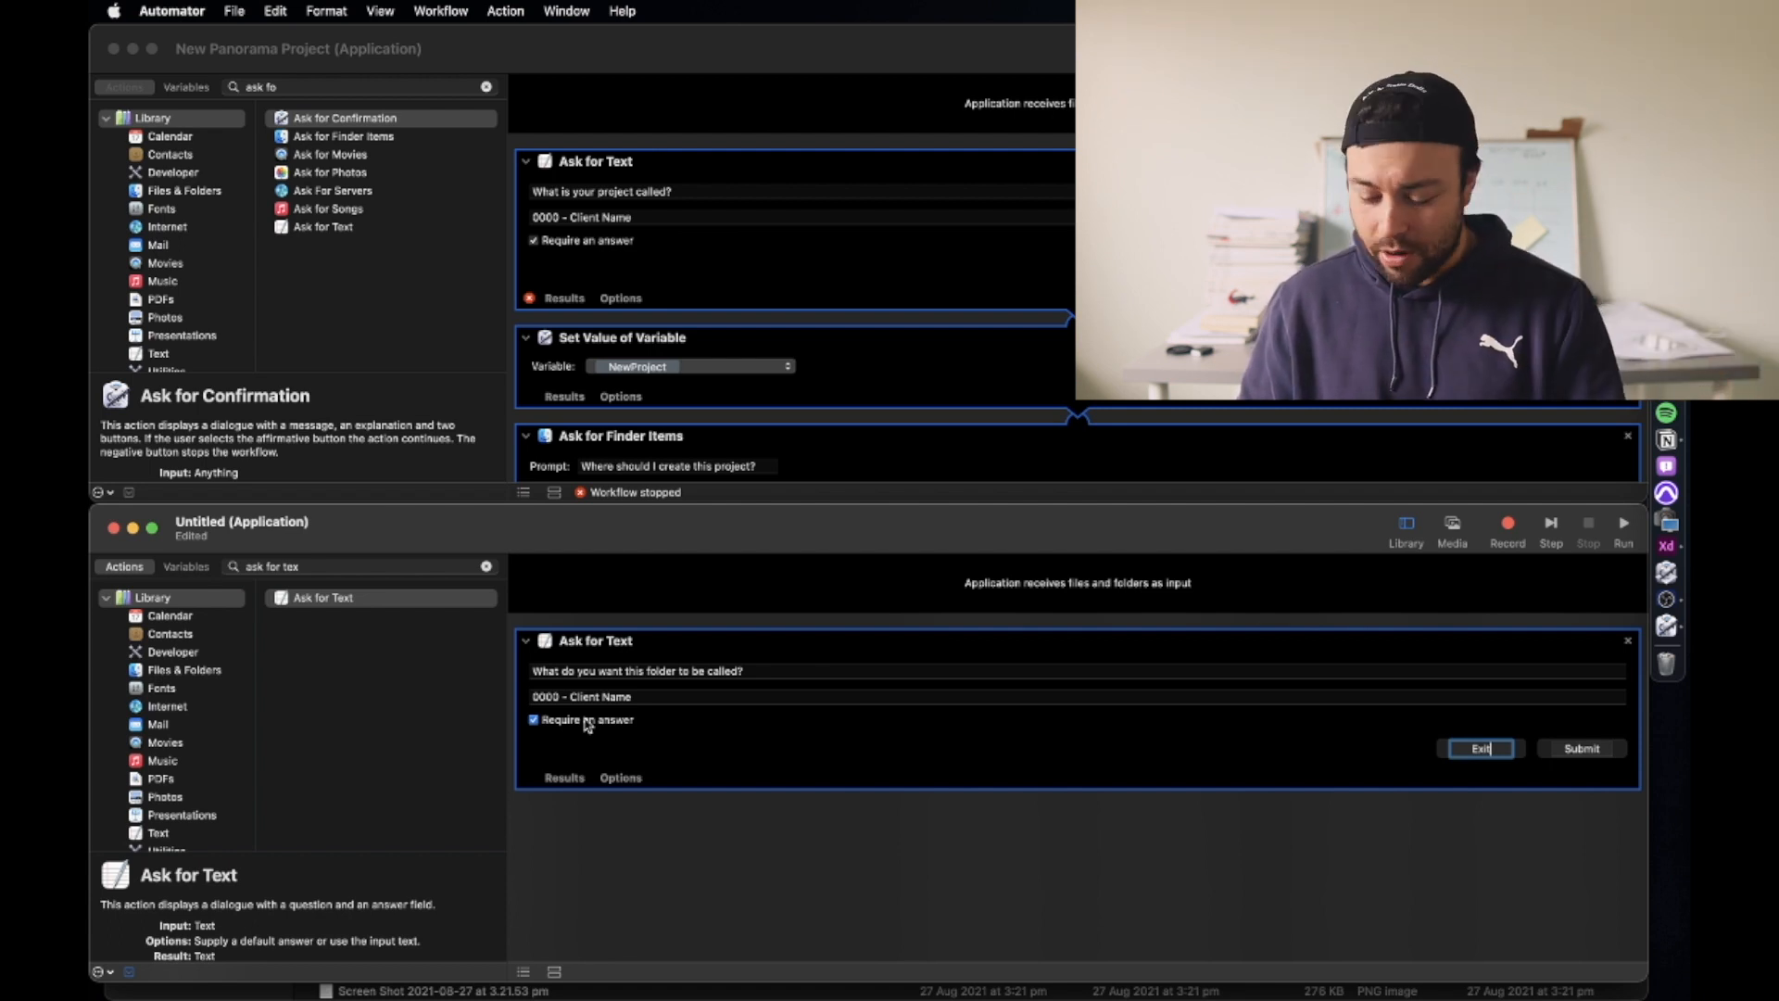
Step: Add a Set Value of Variable action below the Ask for Text action
{"action": "left_click", "coordinate": [490, 572]}
{"action": "type", "text": "Set val"}
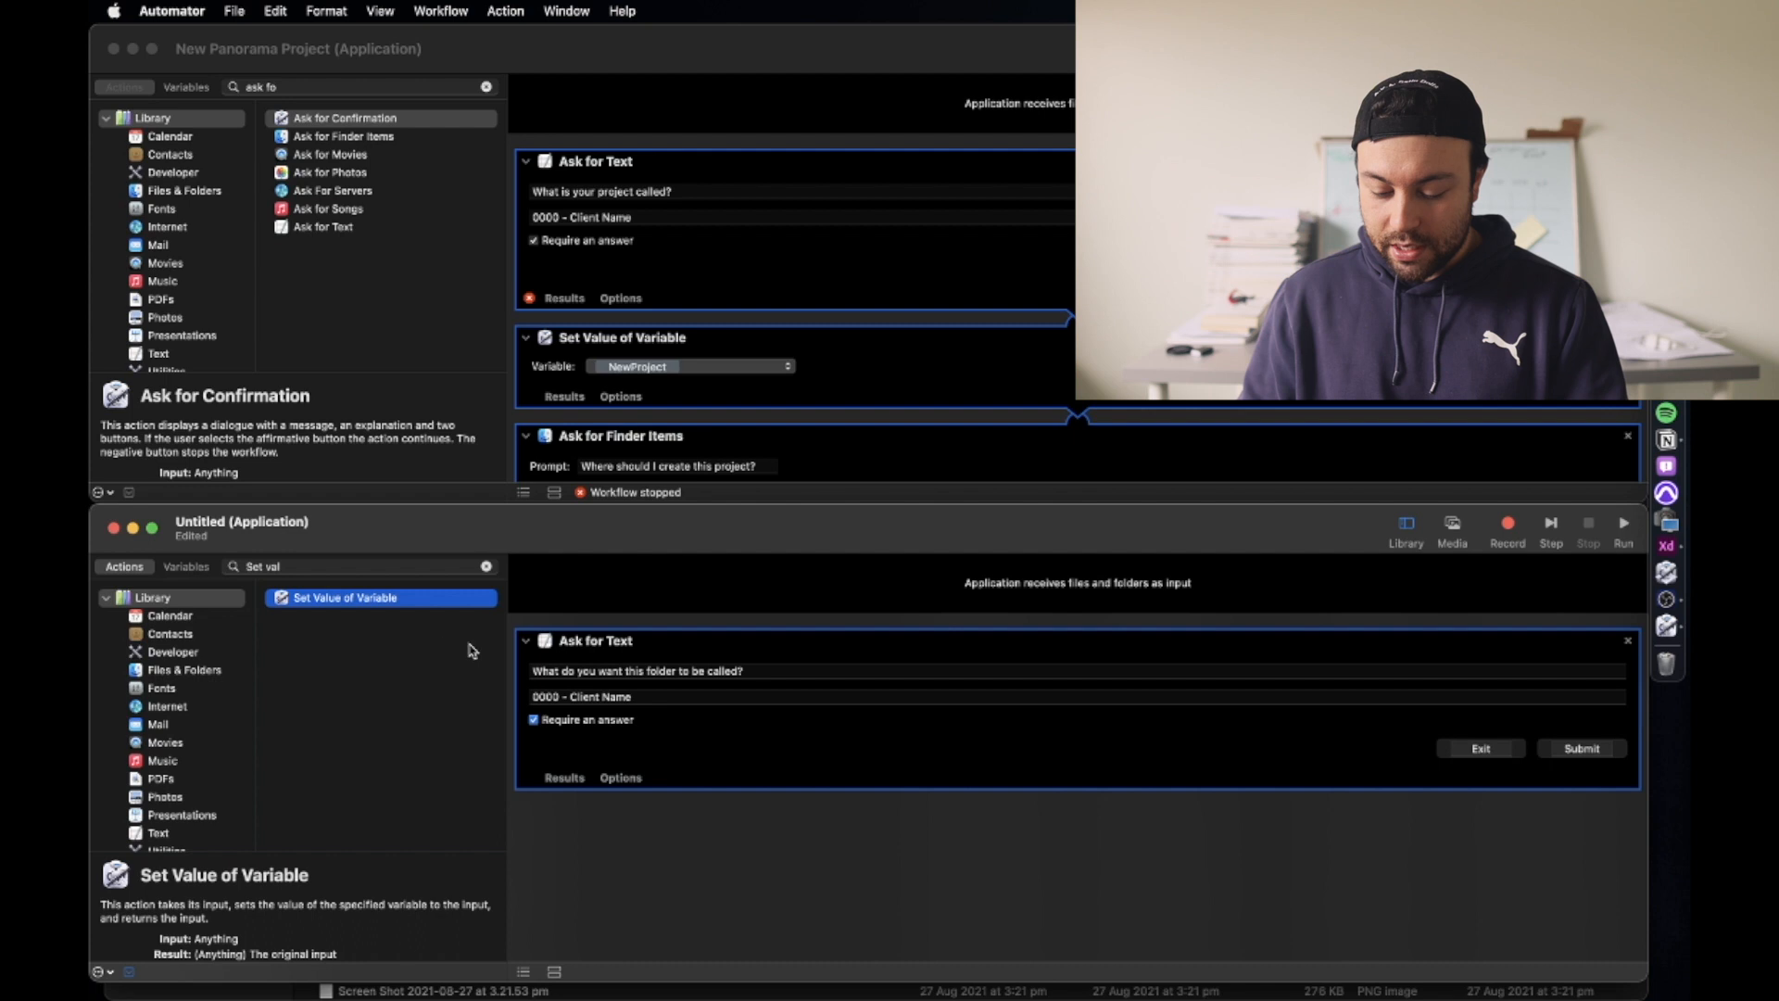
{"action": "left_click_drag", "start_coordinate": [413, 600], "coordinate": [690, 943]}
Step: Create a new variable named NewProject for the Set Value of Variable action
{"action": "left_click", "coordinate": [674, 847]}
{"action": "left_click", "coordinate": [673, 851]}
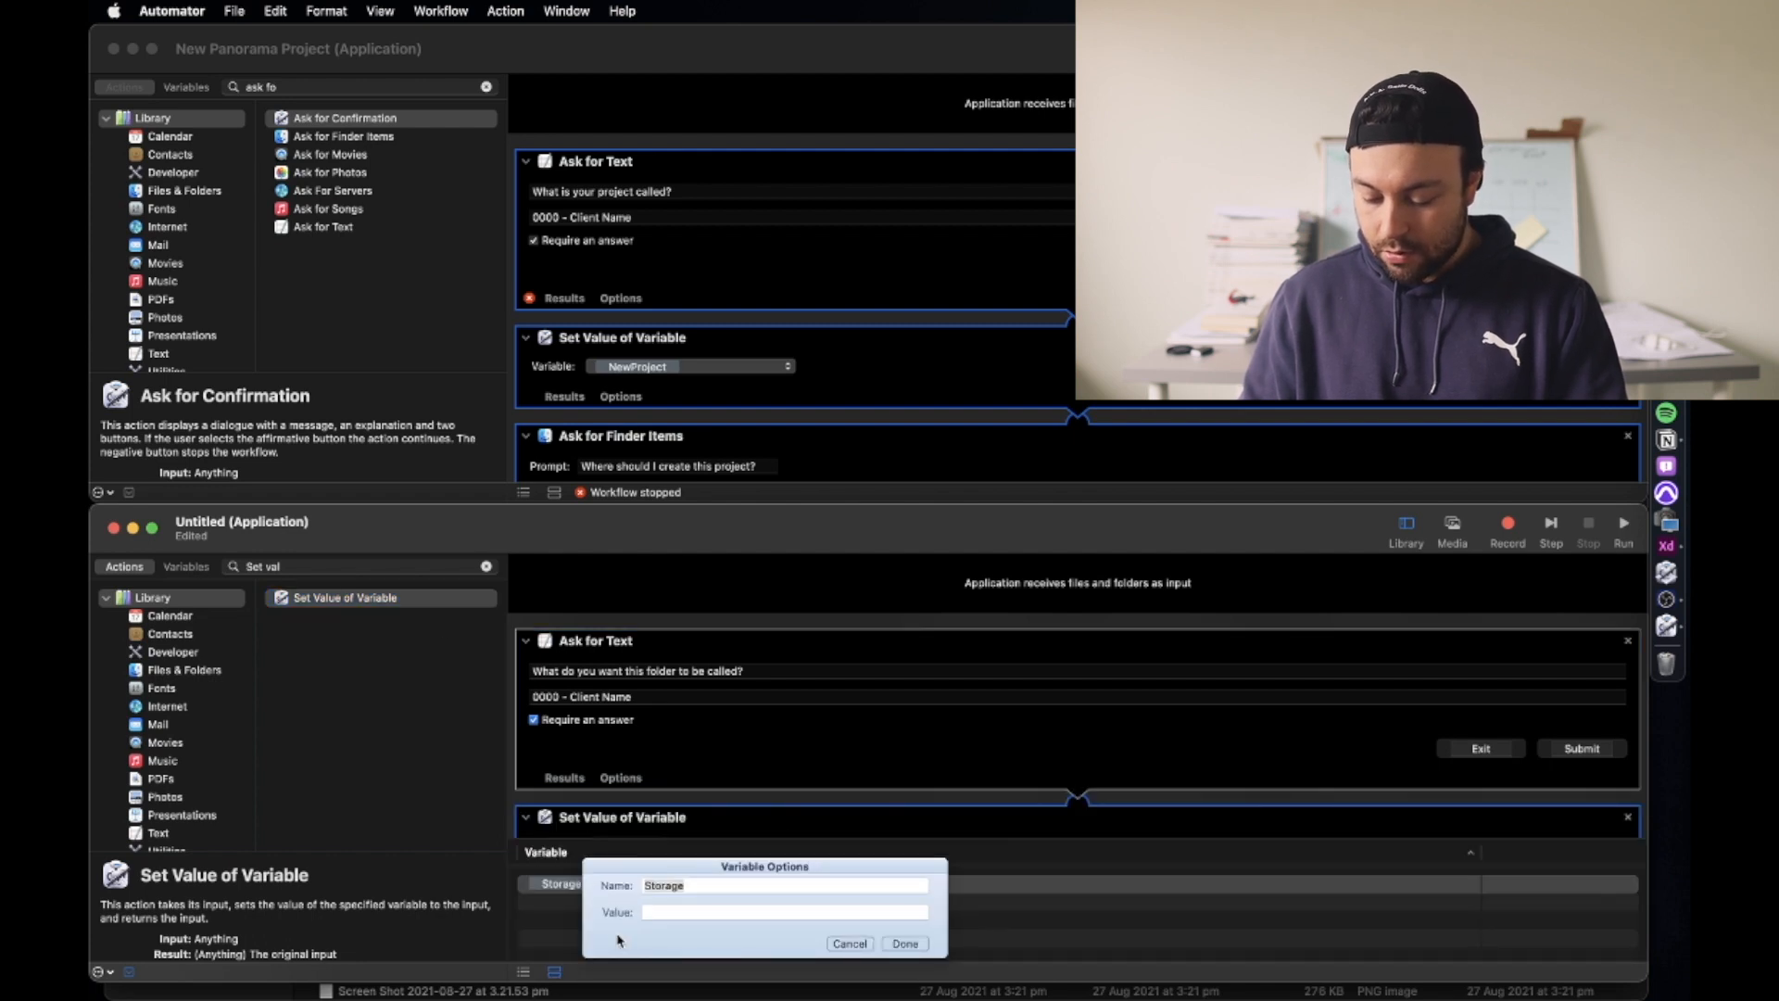
{"action": "double_click", "coordinate": [688, 885]}
{"action": "type", "text": "New"}
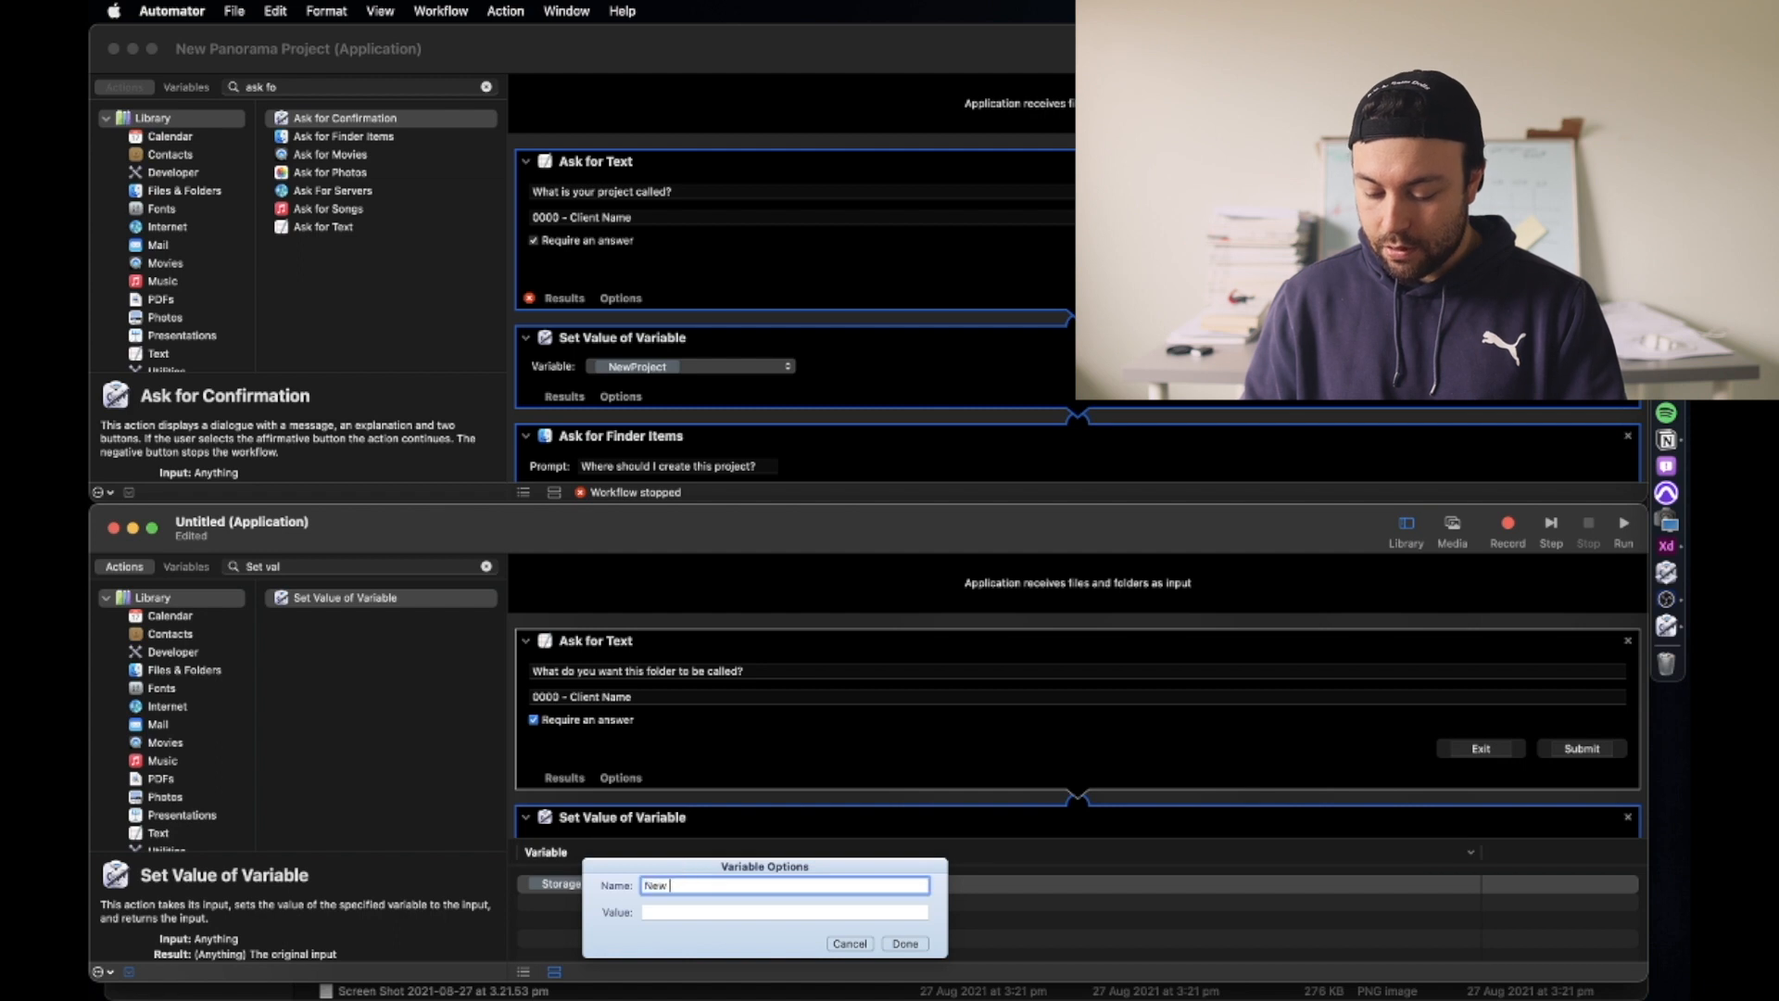
{"action": "type", "text": "Project"}
{"action": "key", "text": "super+a"}
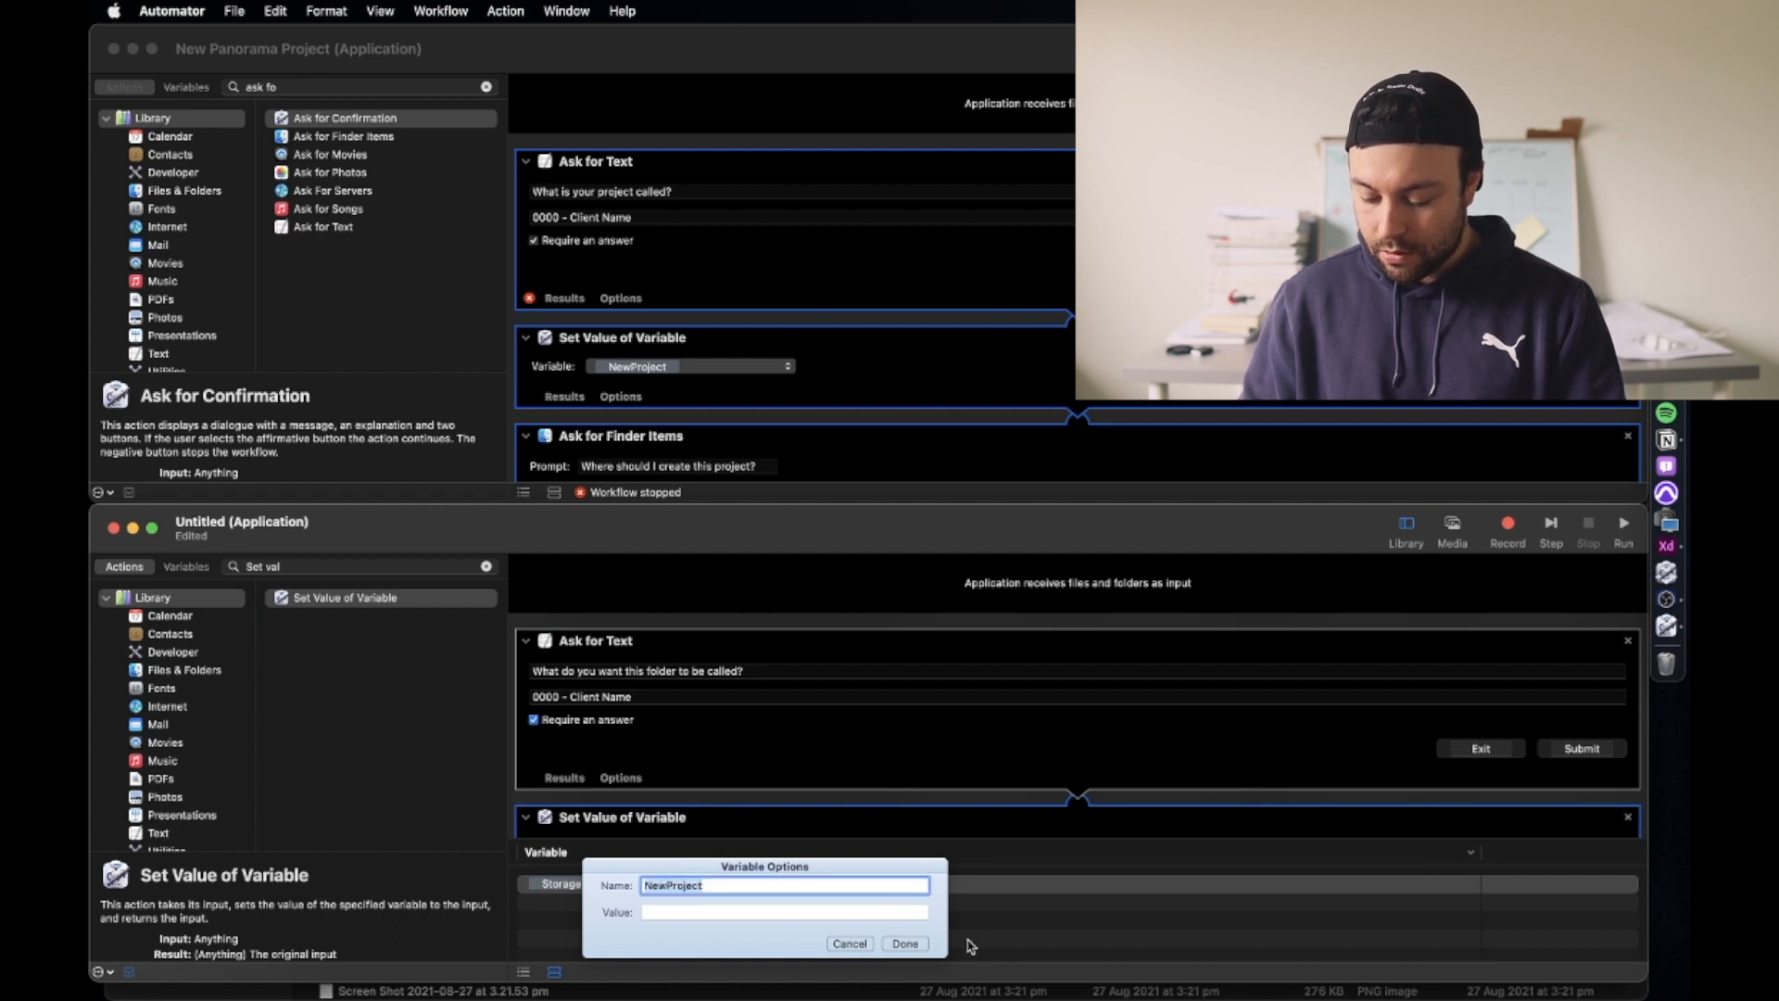
{"action": "left_click", "coordinate": [905, 943]}
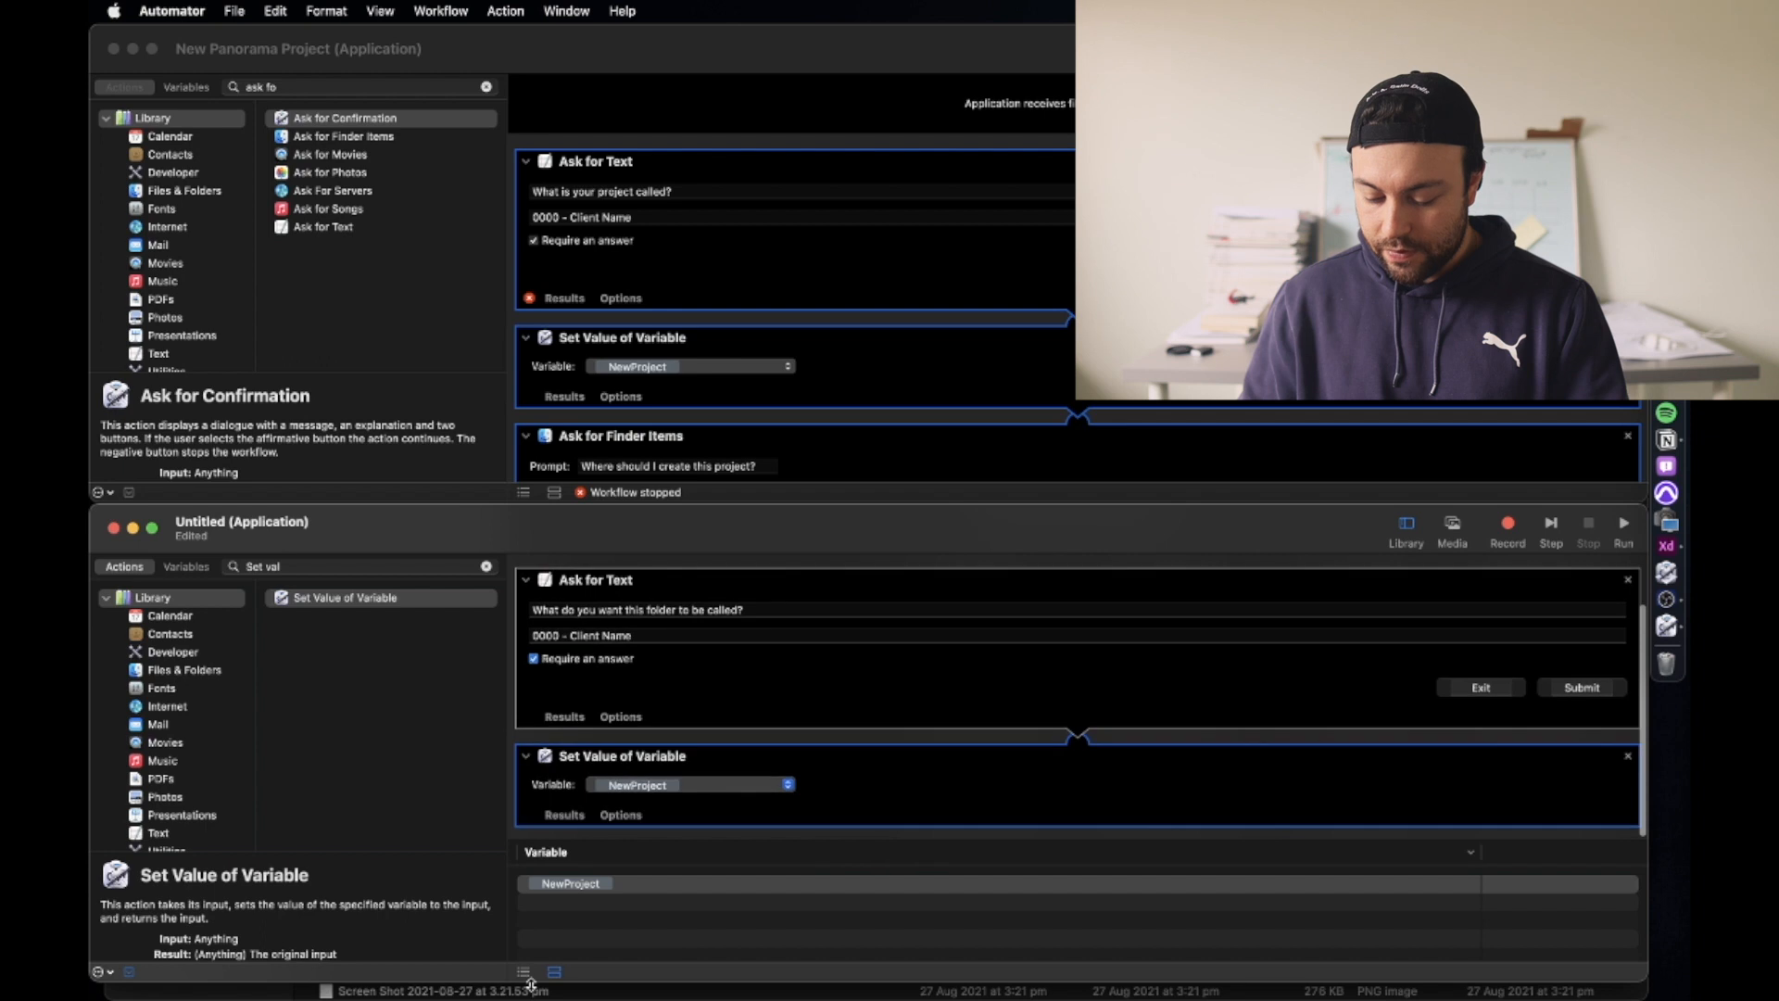
Step: Add an Ask for Finder Items action at the end of the workflow and set its type to Files and Folders
{"action": "scroll", "coordinate": [760, 422], "scroll_direction": "down", "scroll_amount": 5}
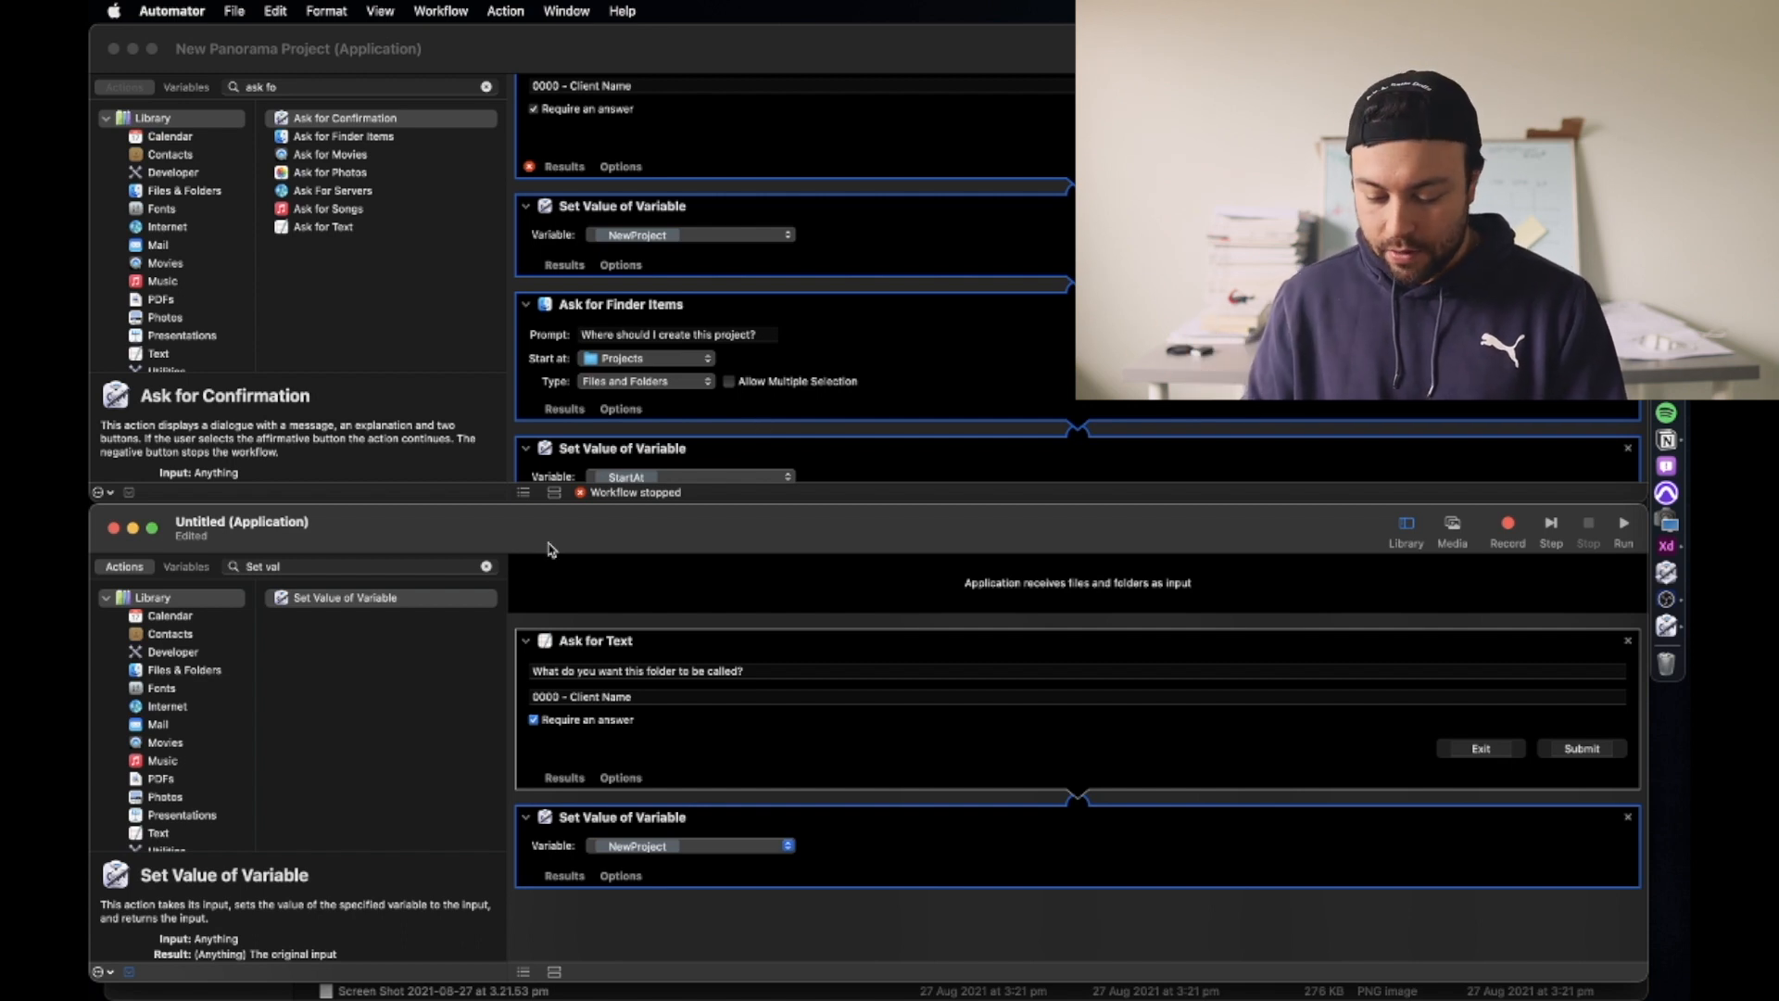
{"action": "left_click", "coordinate": [486, 566]}
{"action": "type", "text": "ask for"}
{"action": "left_click_drag", "start_coordinate": [436, 615], "coordinate": [589, 942]}
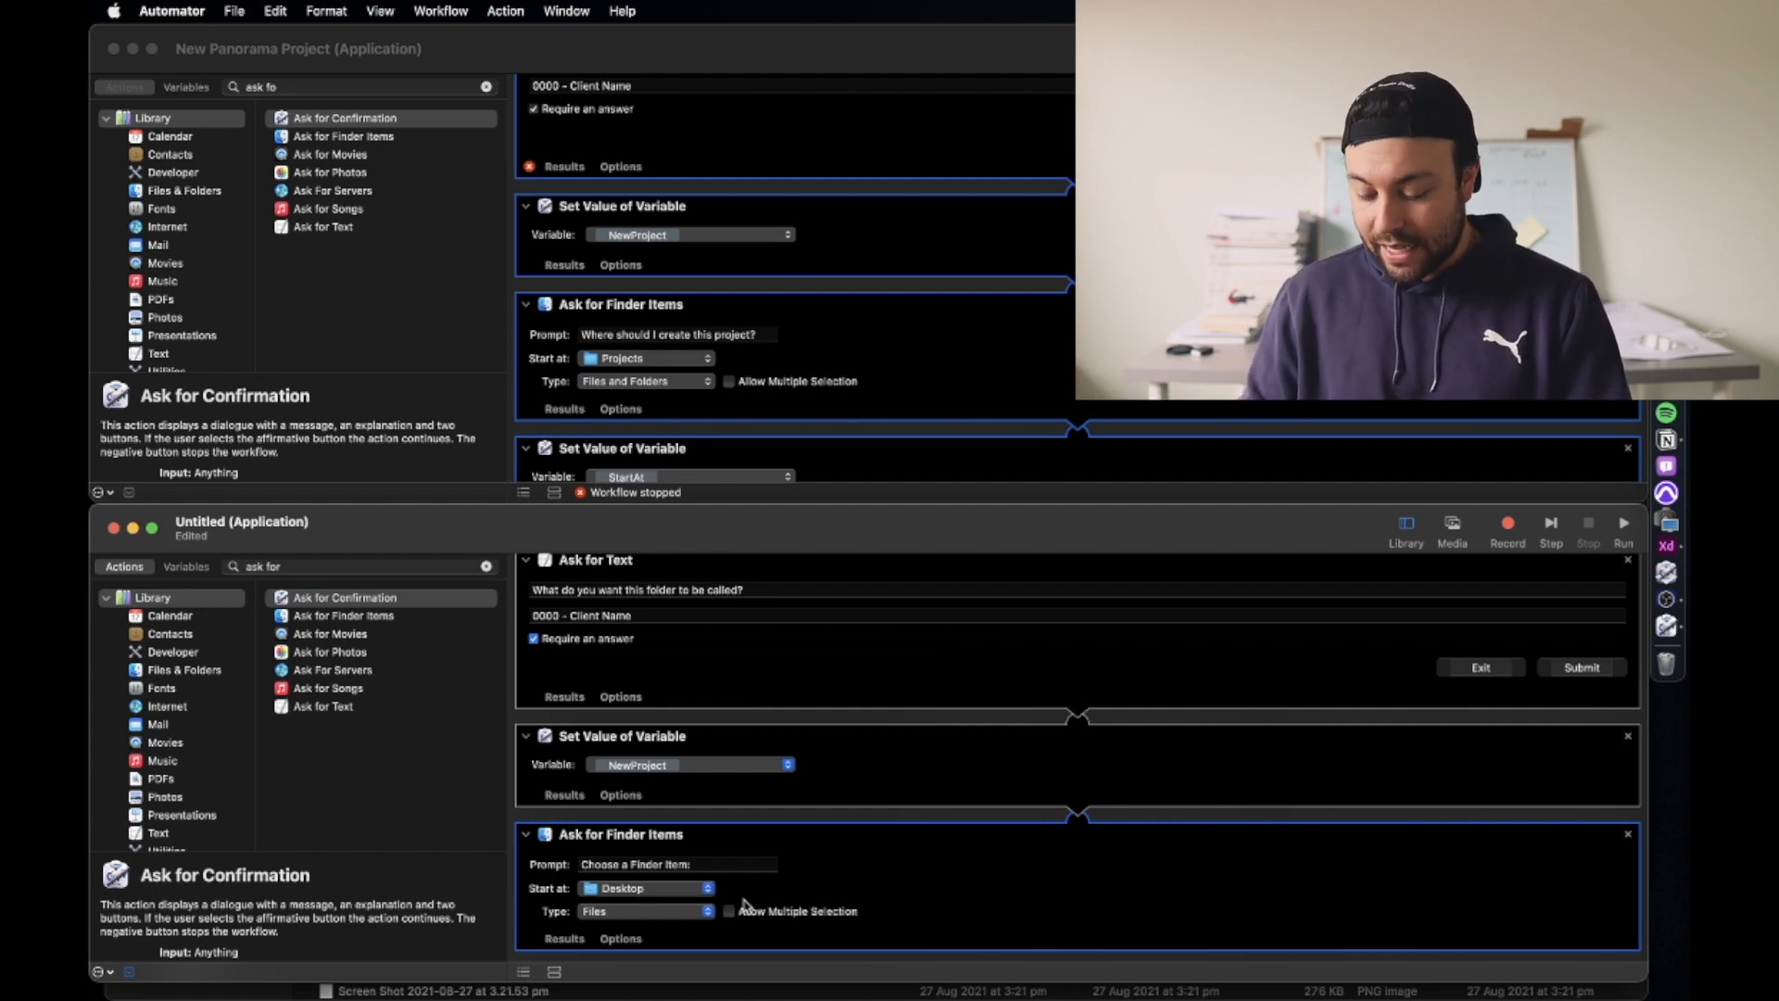
{"action": "left_click", "coordinate": [708, 908]}
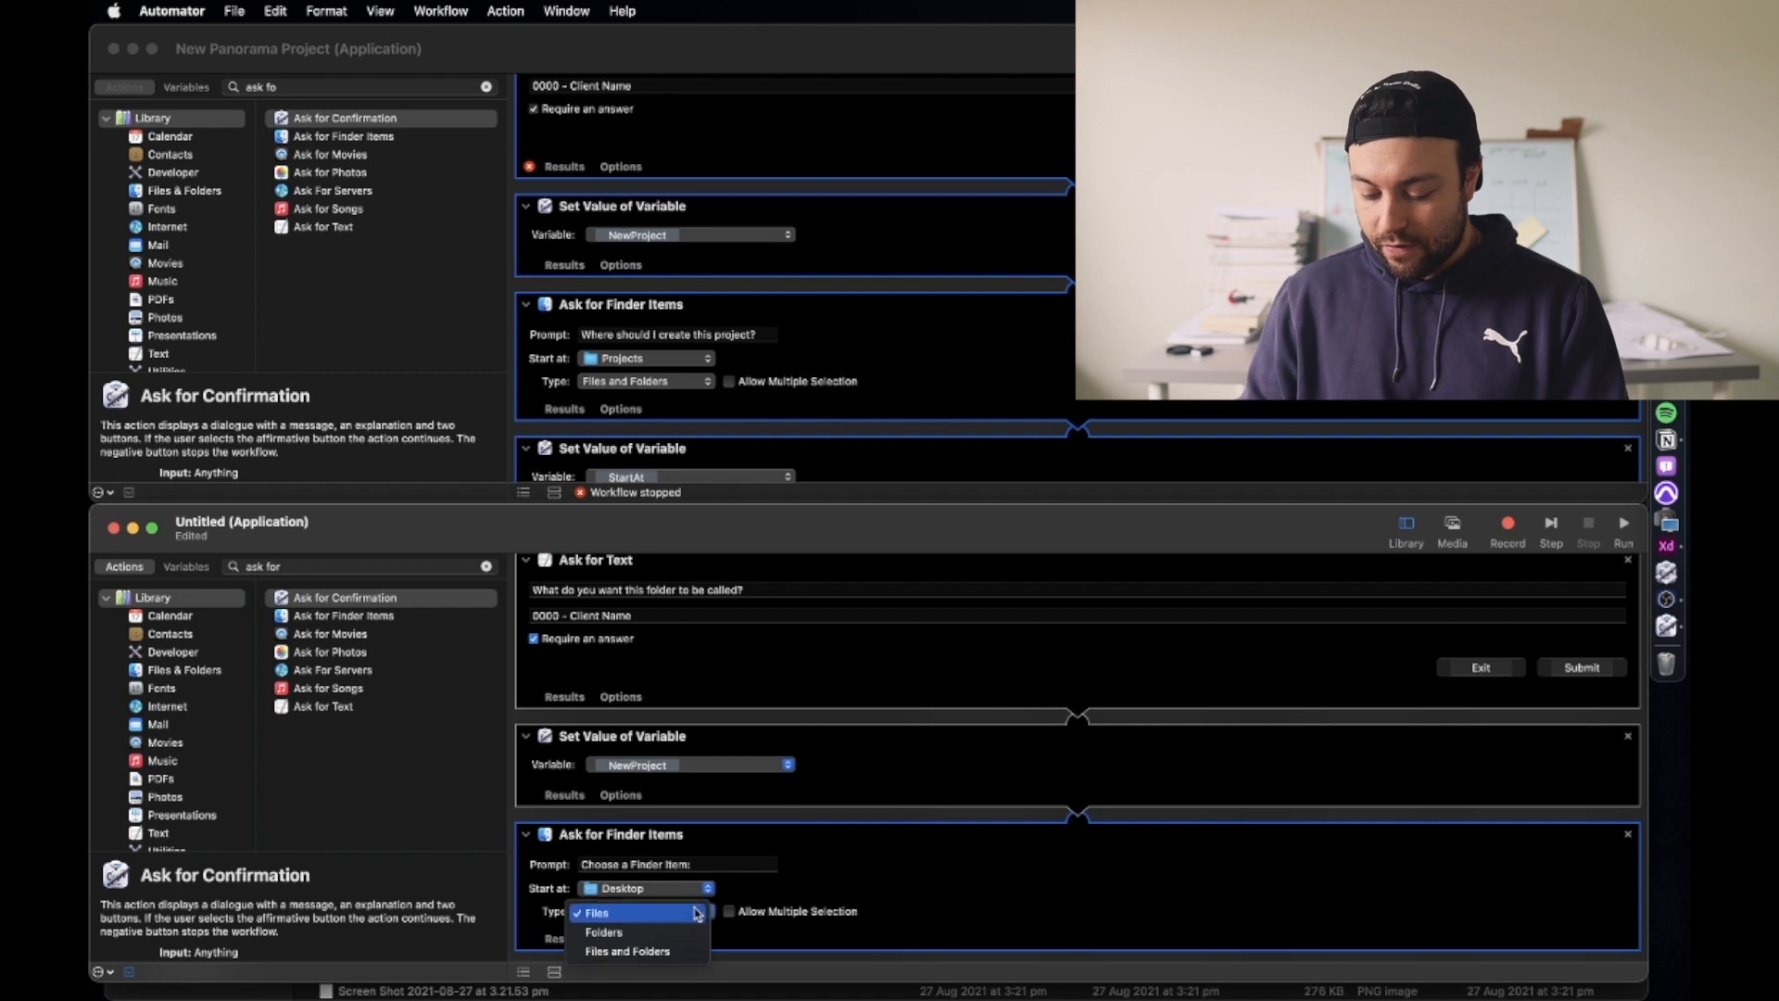
{"action": "left_click", "coordinate": [671, 951]}
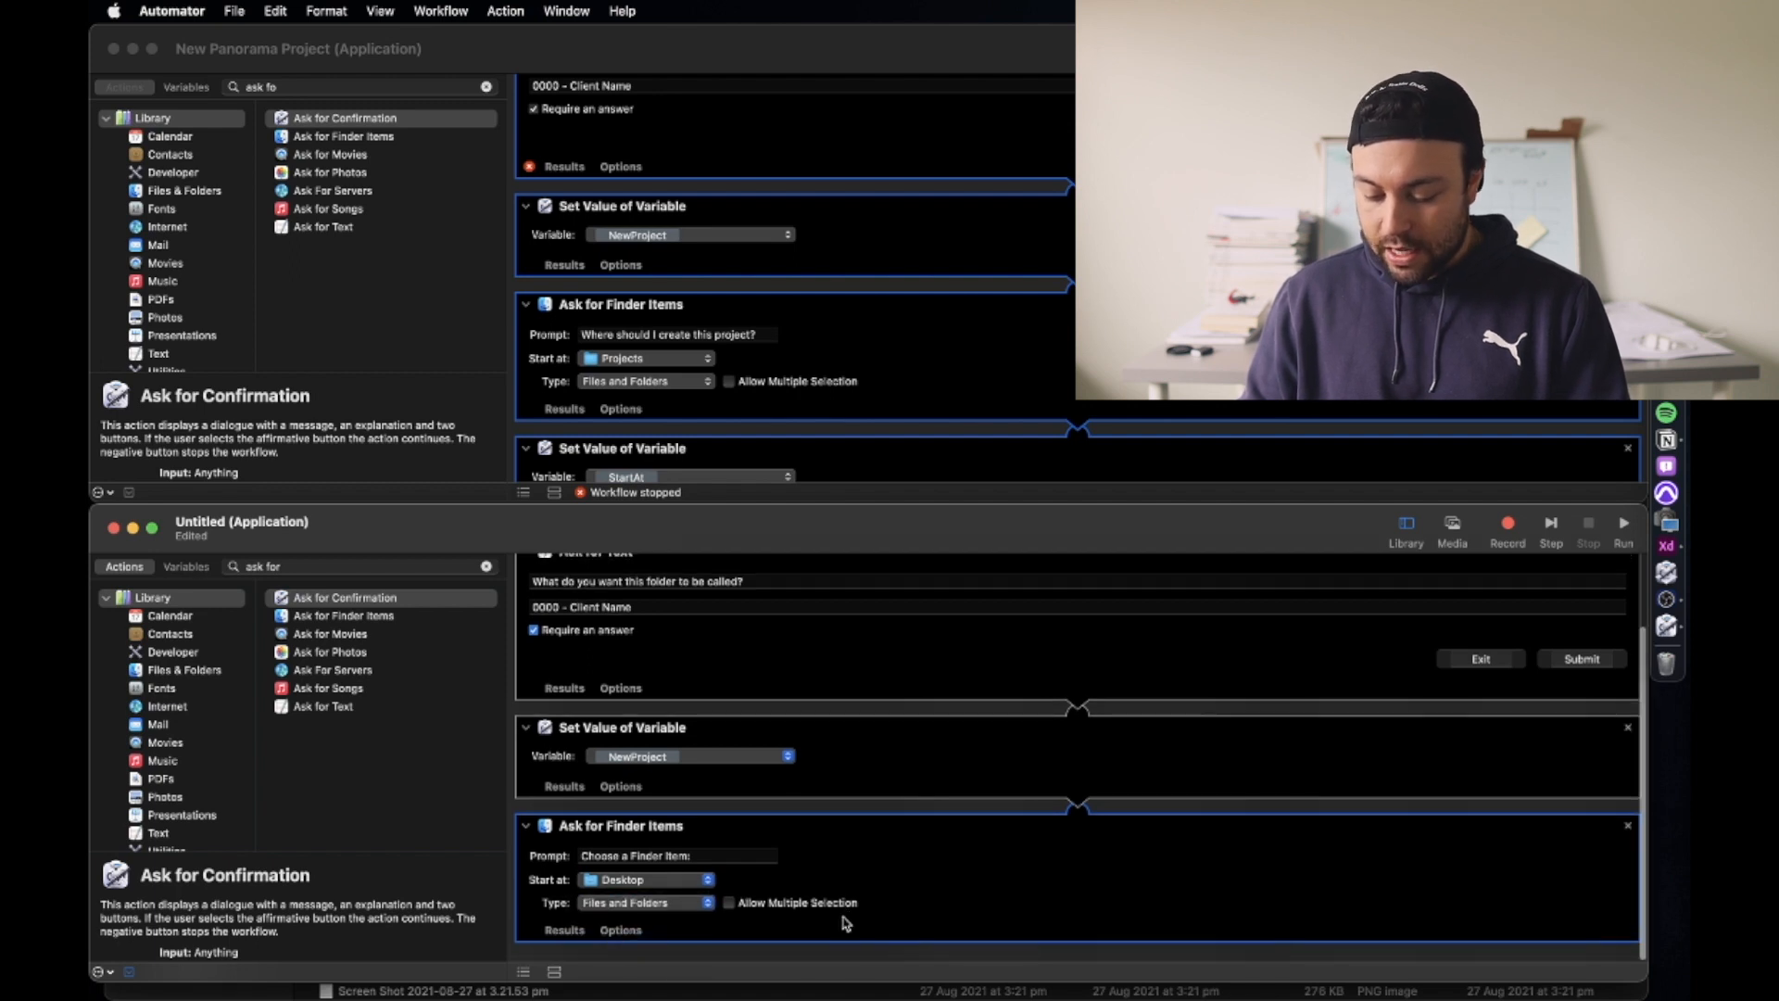
Step: Add a second Set Value of Variable action below Ask for Finder Items
{"action": "scroll", "coordinate": [739, 407], "scroll_direction": "down", "scroll_amount": 6}
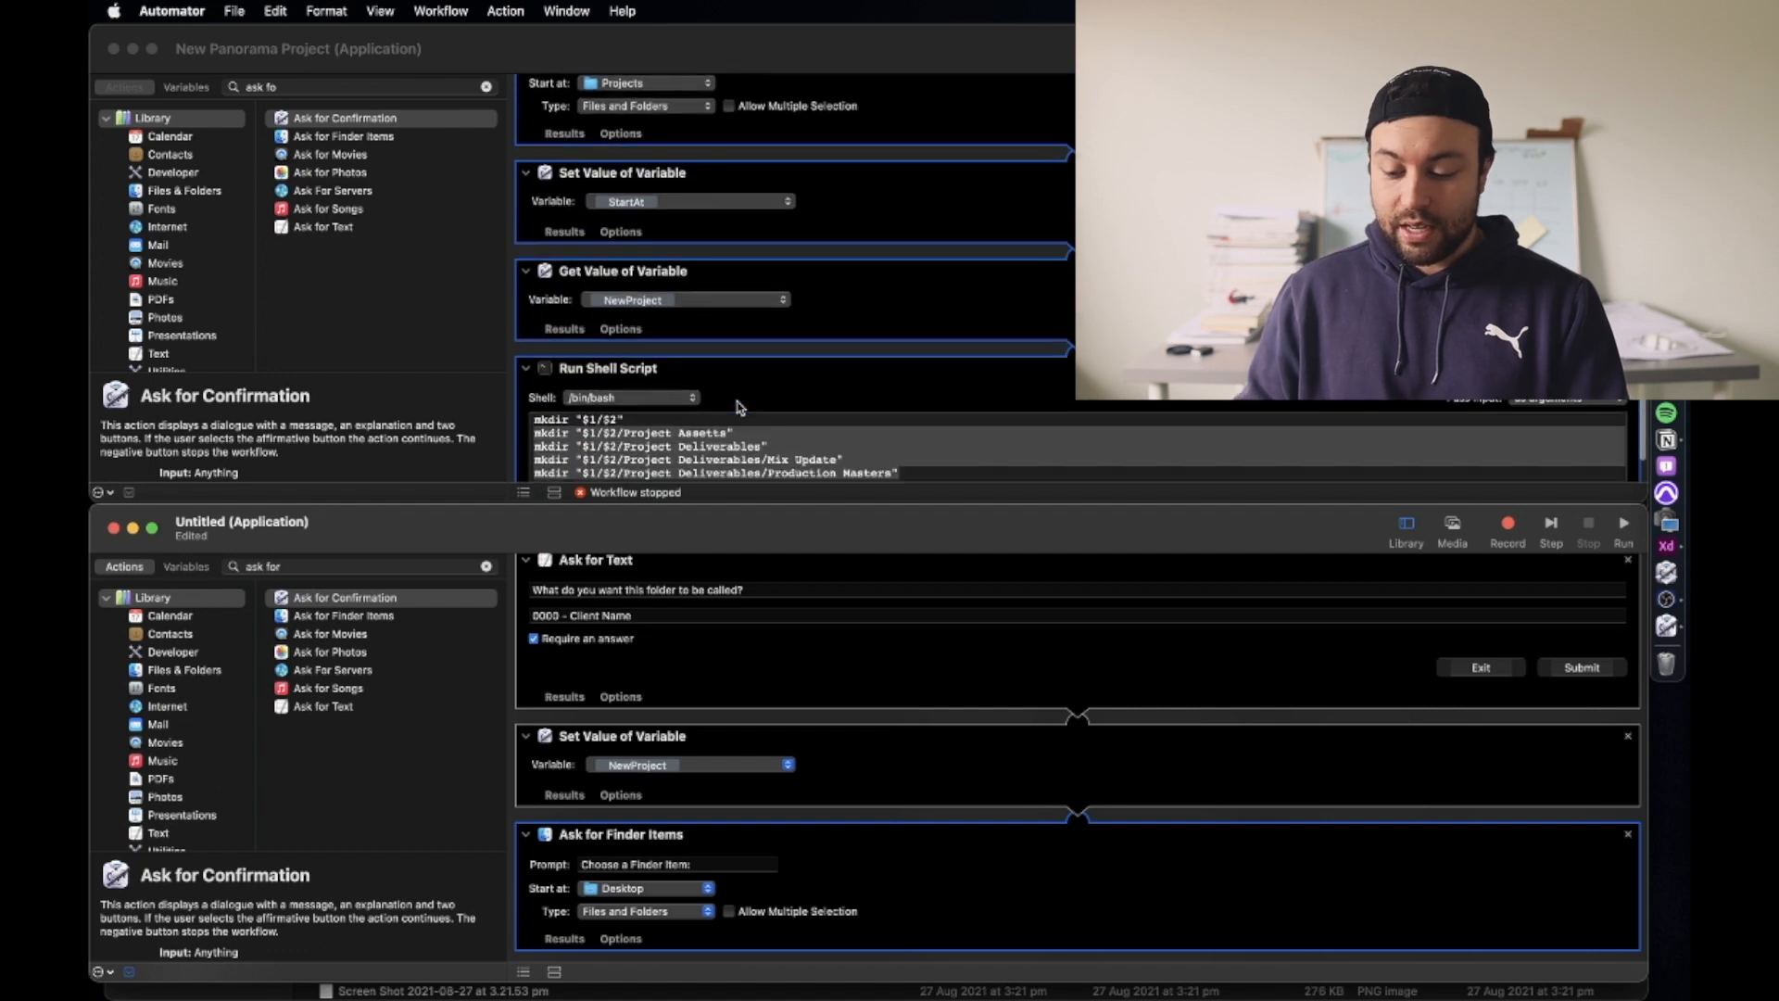
{"action": "left_click", "coordinate": [484, 566]}
{"action": "type", "text": "set value"}
{"action": "left_click_drag", "start_coordinate": [439, 609], "coordinate": [681, 967]}
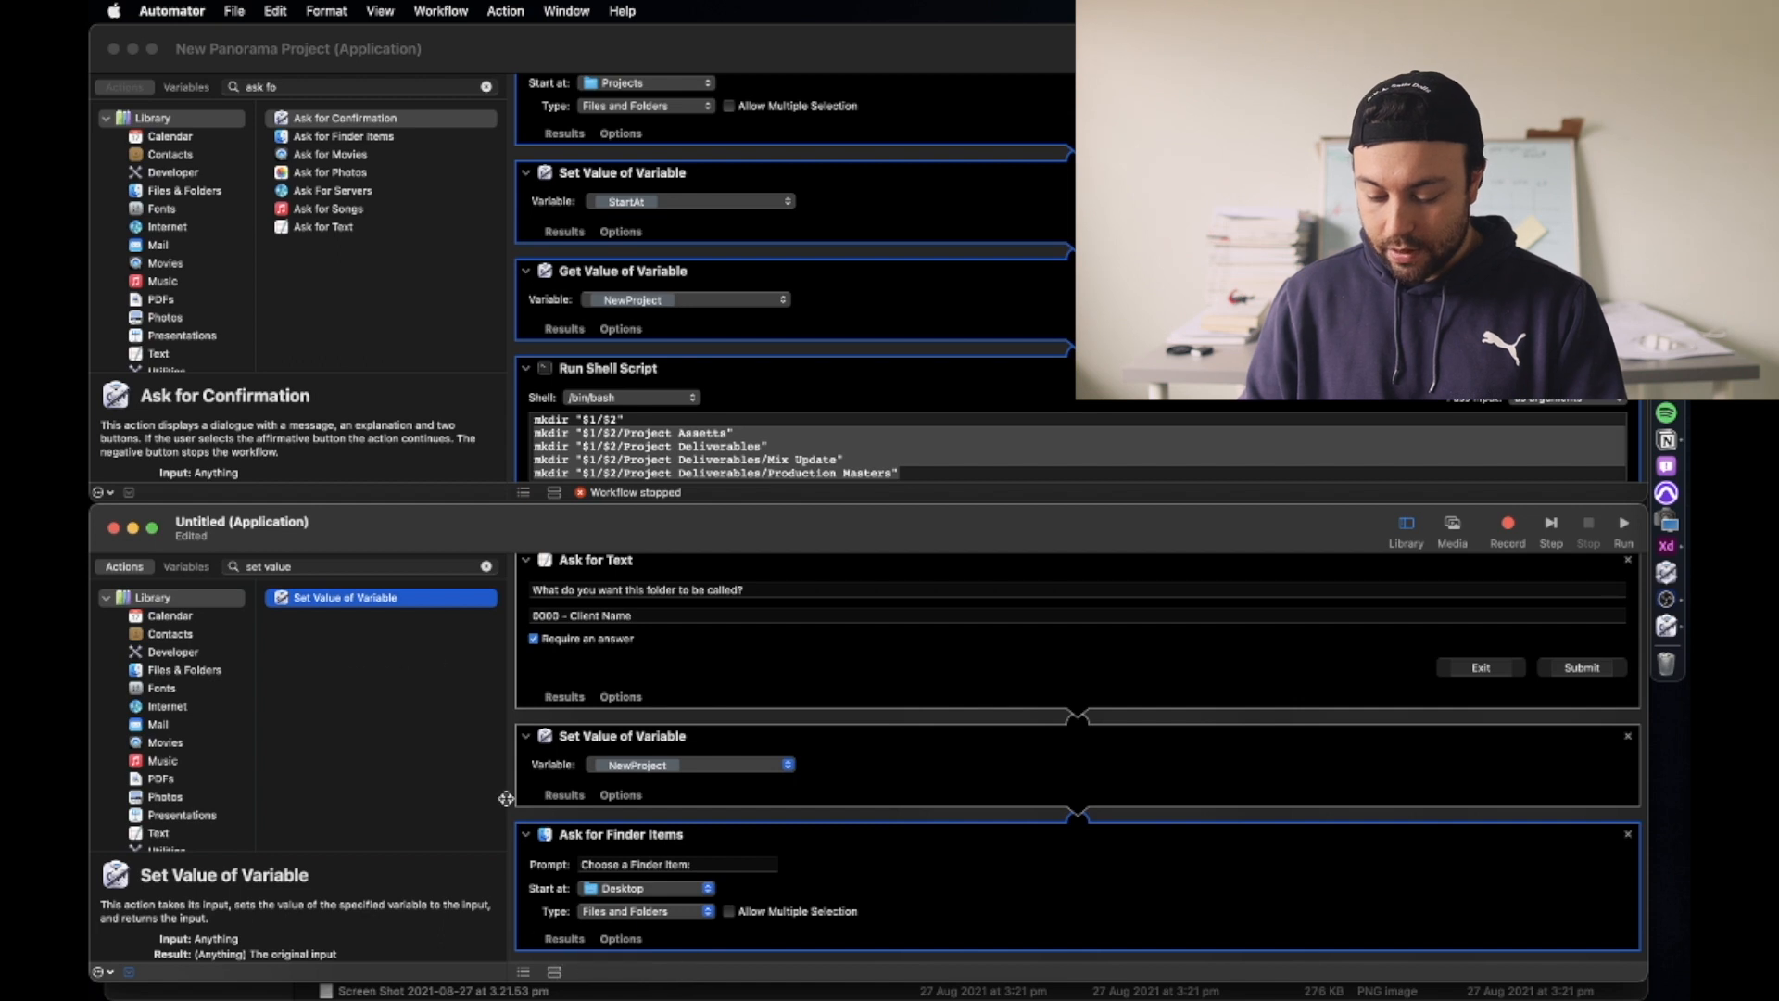
{"action": "double_click", "coordinate": [355, 601]}
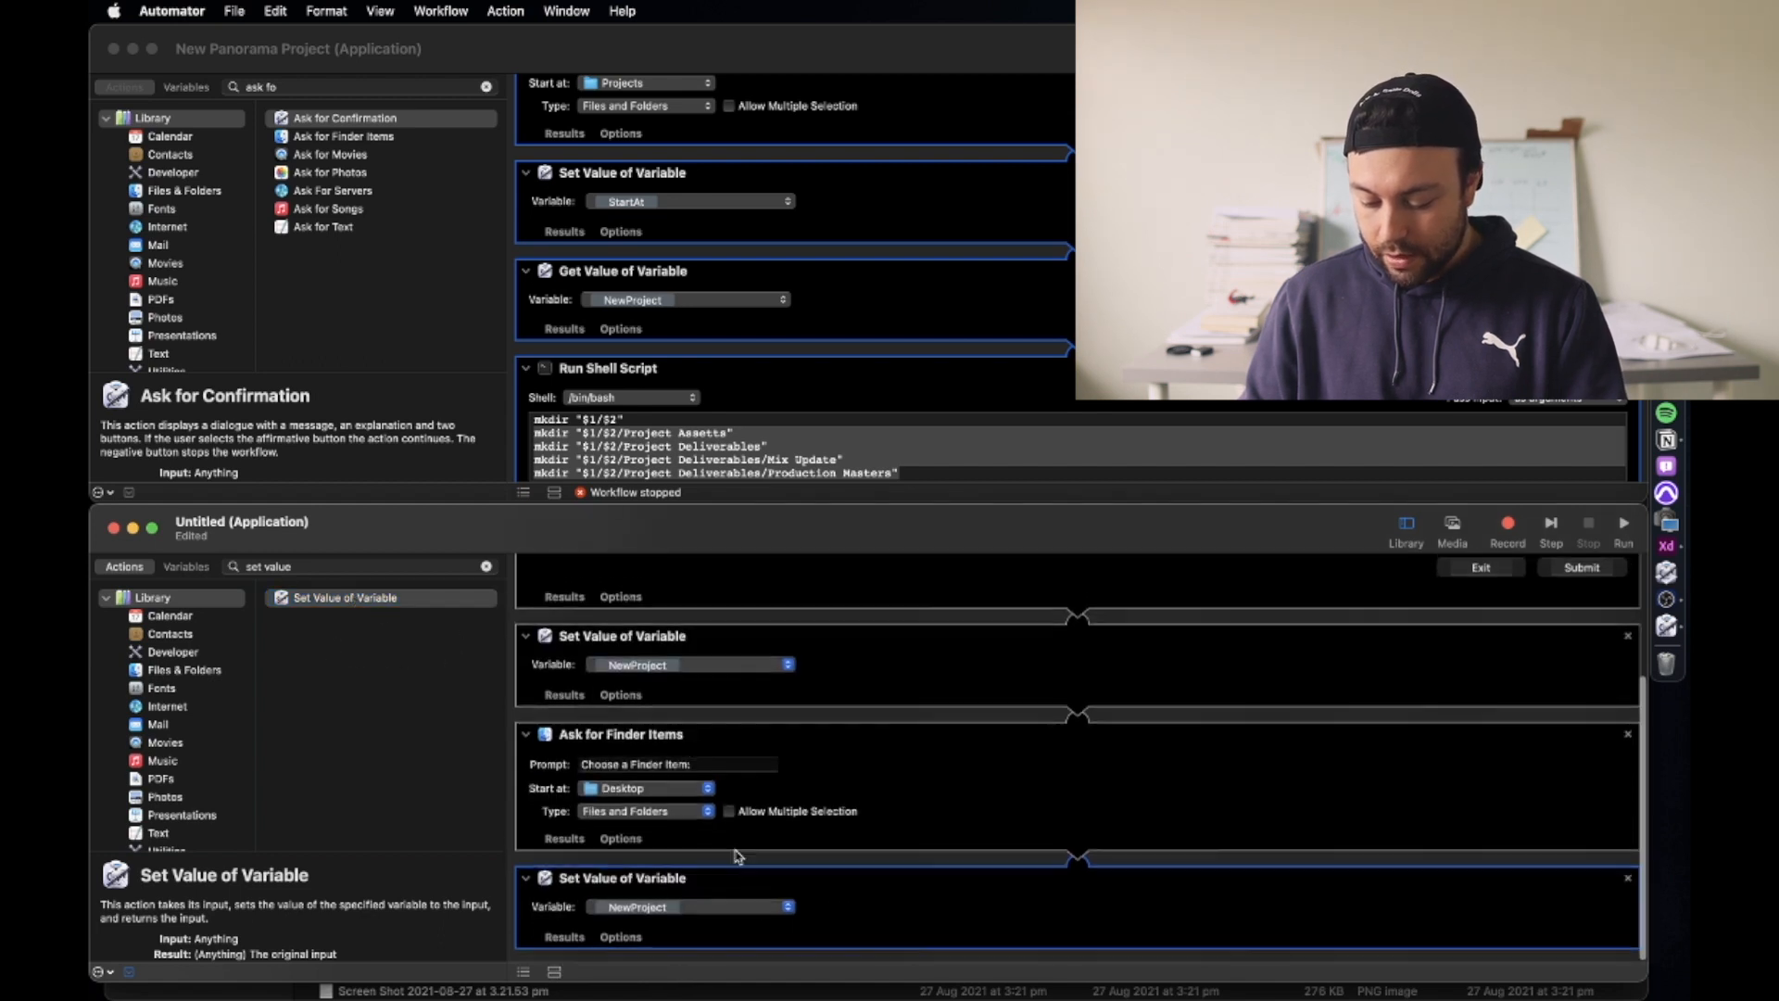
Step: Create a new variable named StartAt for the second Set Value of Variable action
{"action": "left_click", "coordinate": [747, 921]}
{"action": "left_click", "coordinate": [733, 934]}
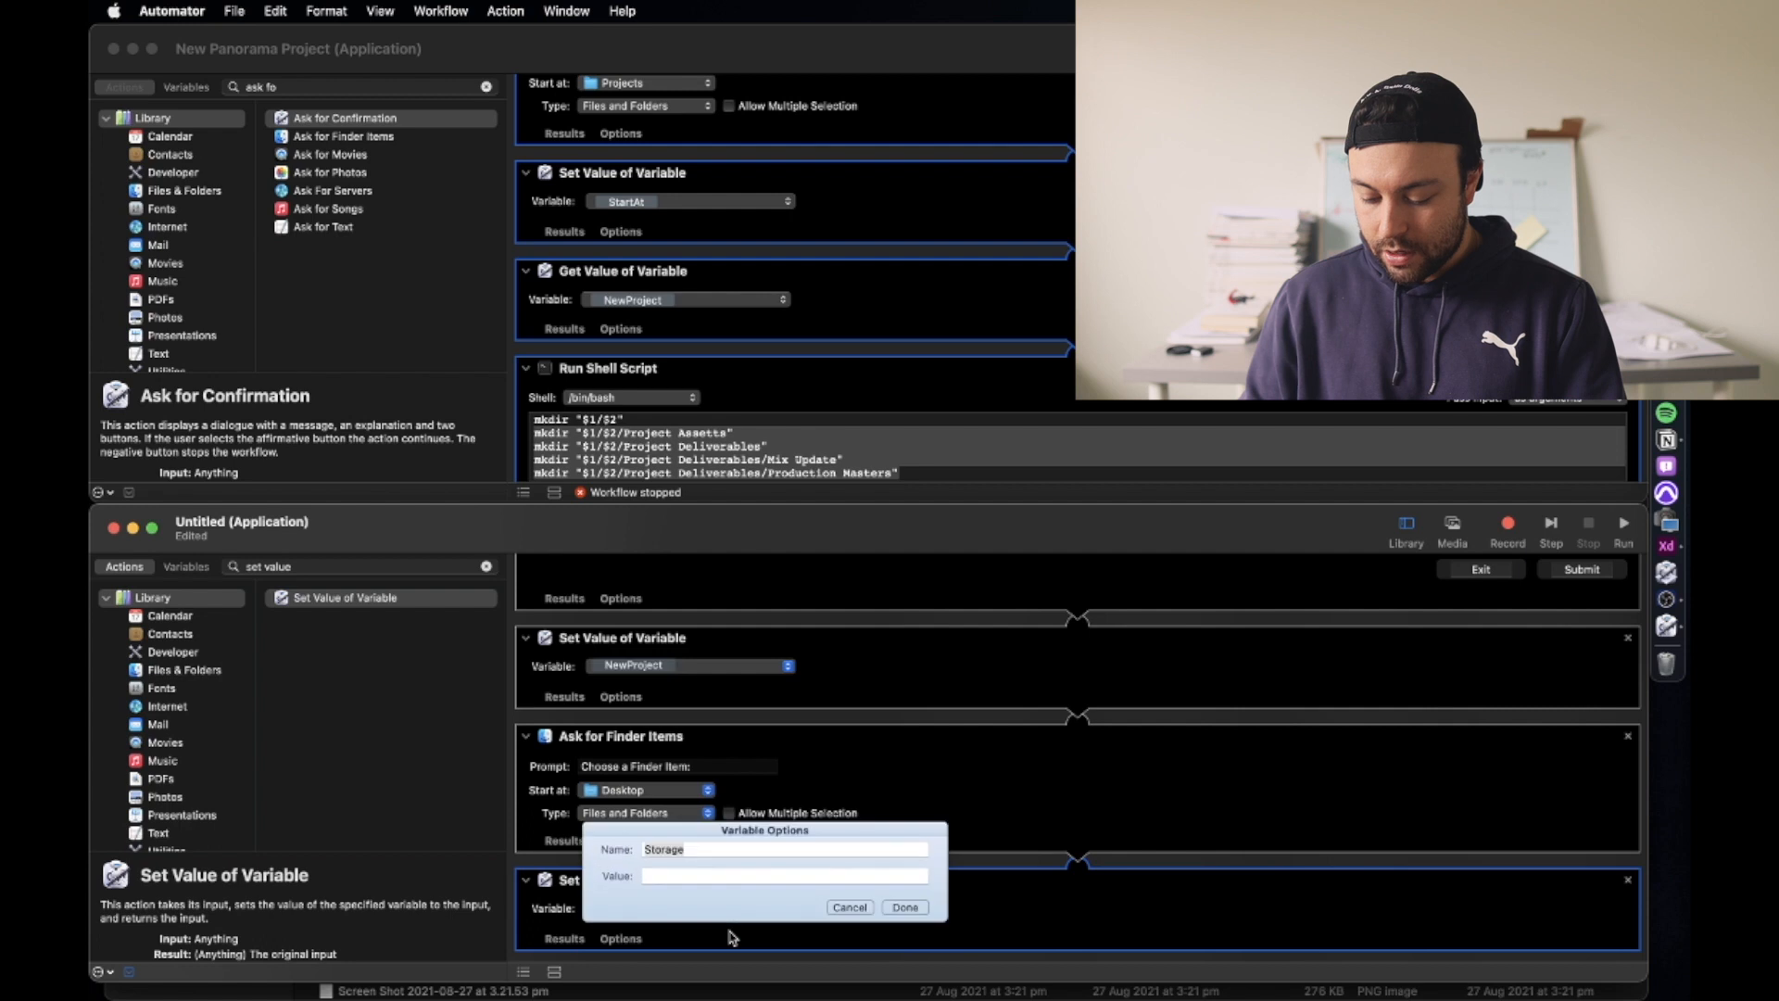
{"action": "double_click", "coordinate": [732, 849]}
{"action": "type", "text": "Sa"}
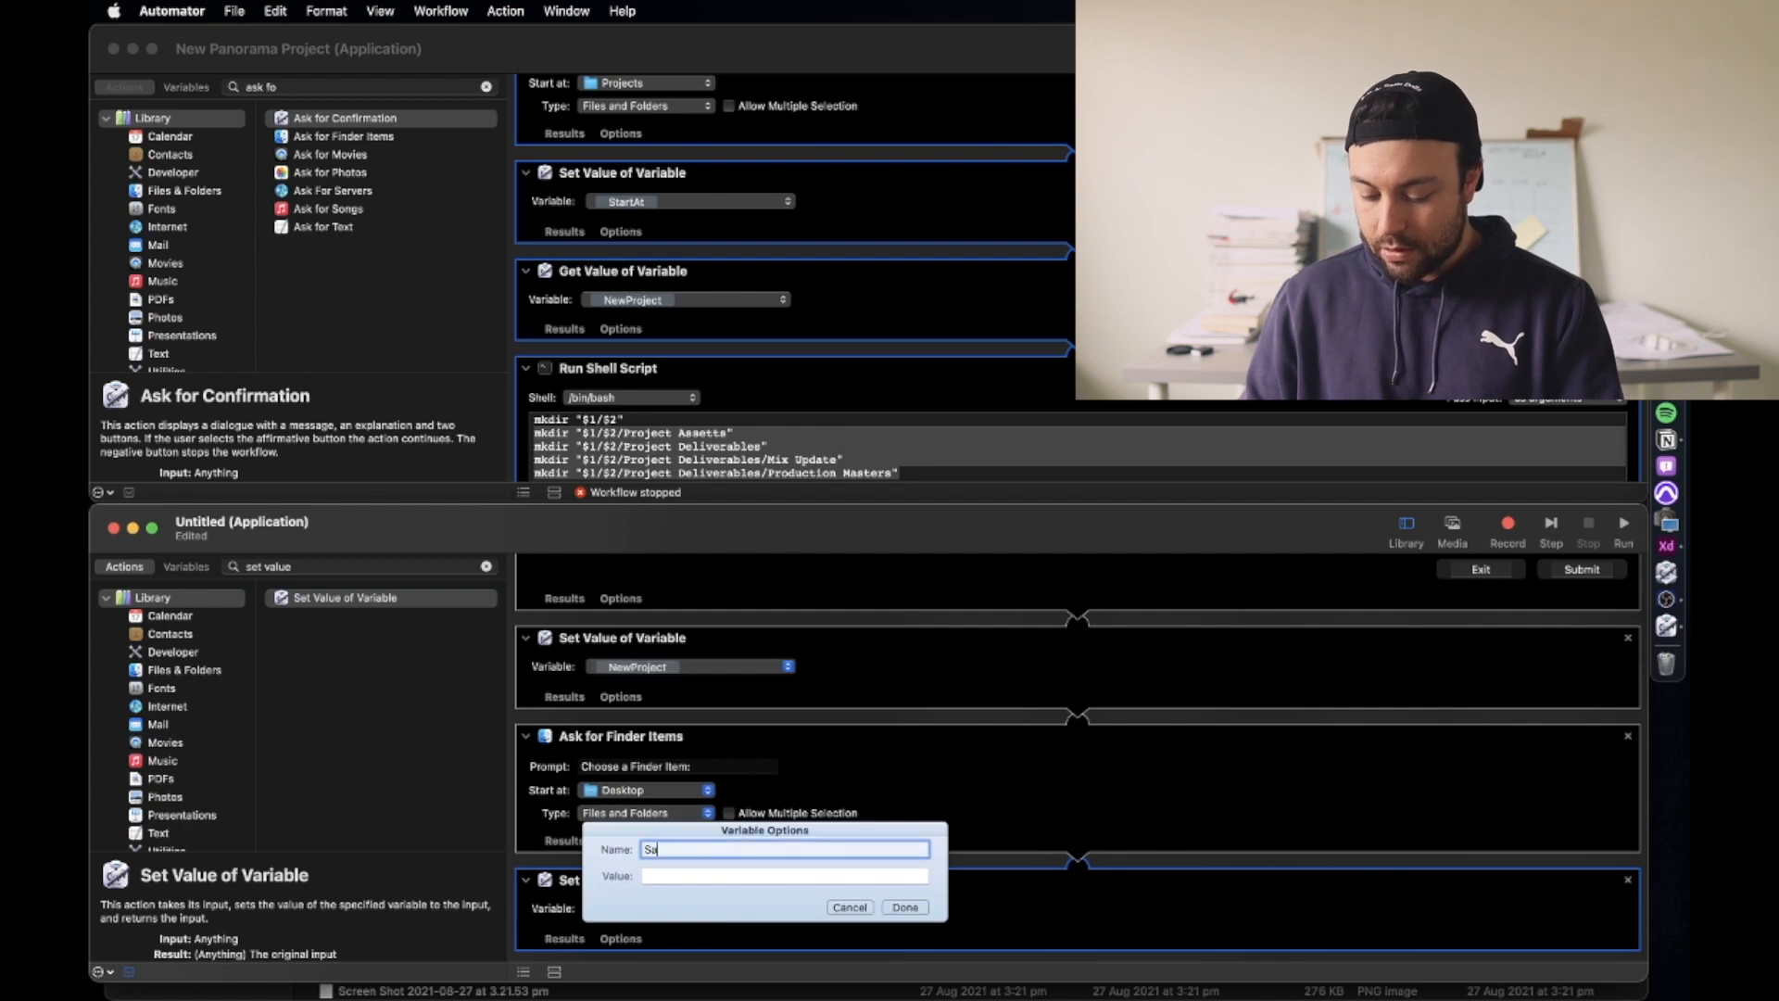
{"action": "key", "text": "BackSpace"}
{"action": "key", "text": "BackSpace"}
{"action": "key", "text": "BackSpace"}
{"action": "type", "text": "tartAt"}
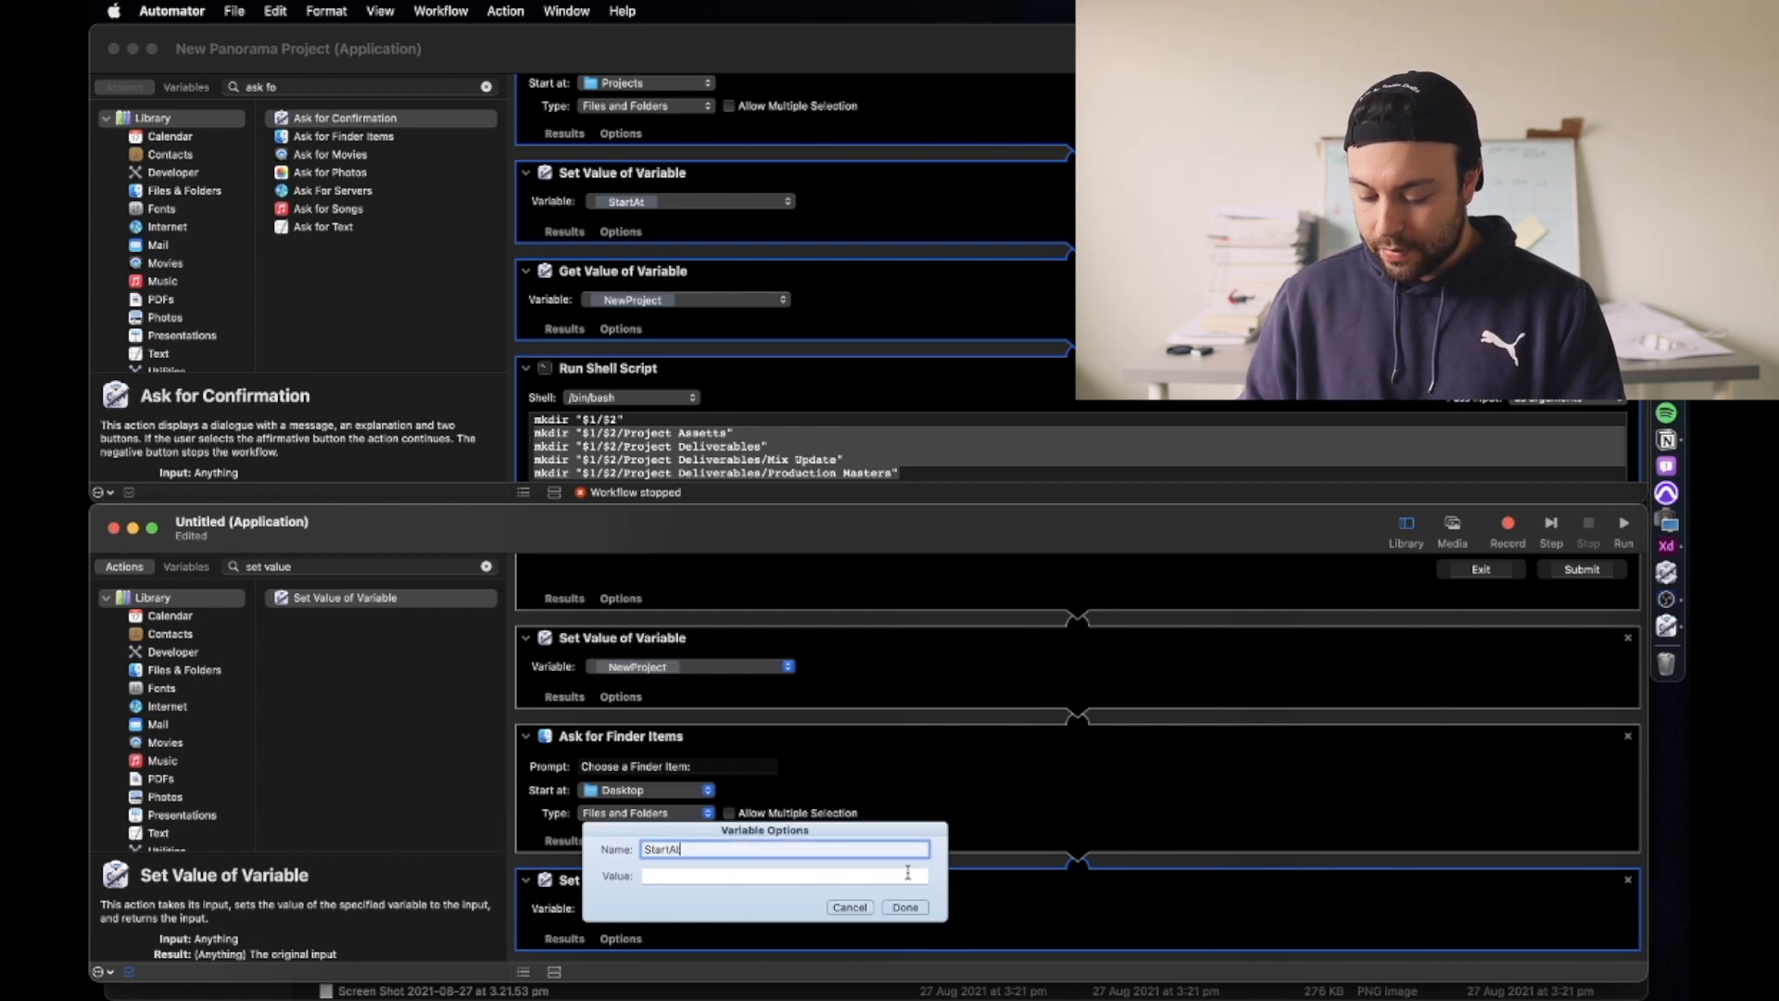
{"action": "left_click", "coordinate": [905, 906]}
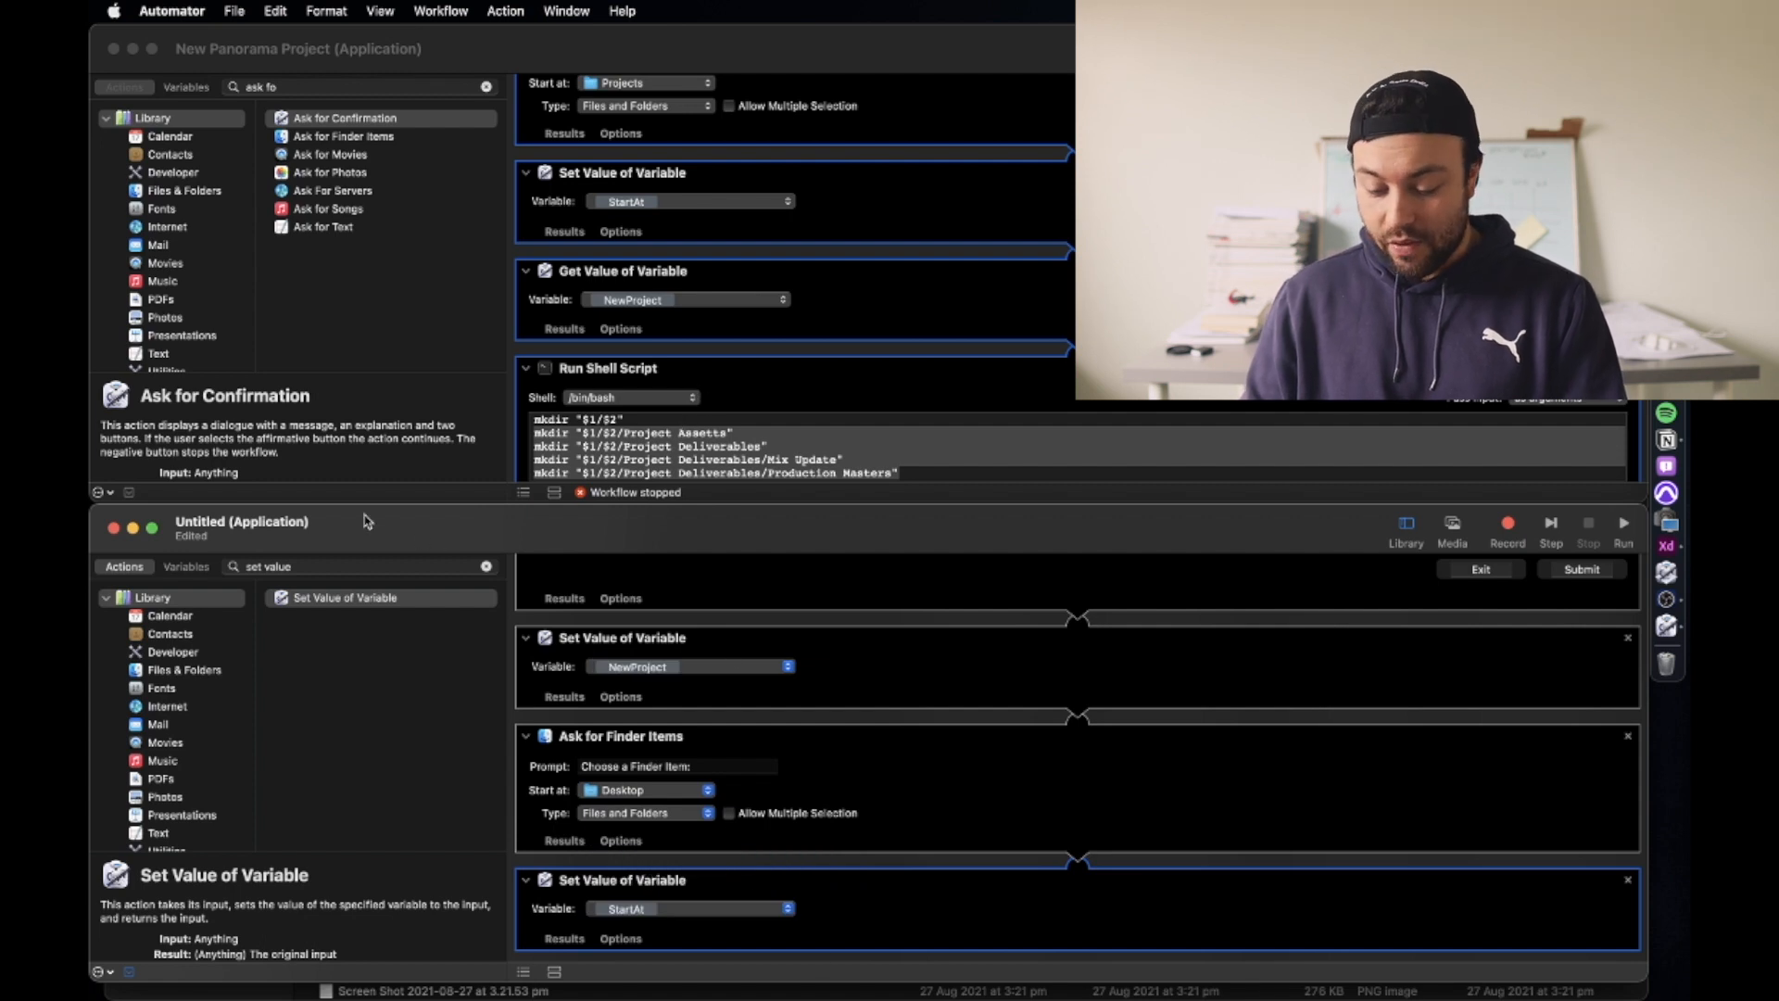
Step: Add a Get Value of Variable action for NewProject at the end of the workflow
{"action": "left_click", "coordinate": [488, 567]}
{"action": "type", "text": "Get"}
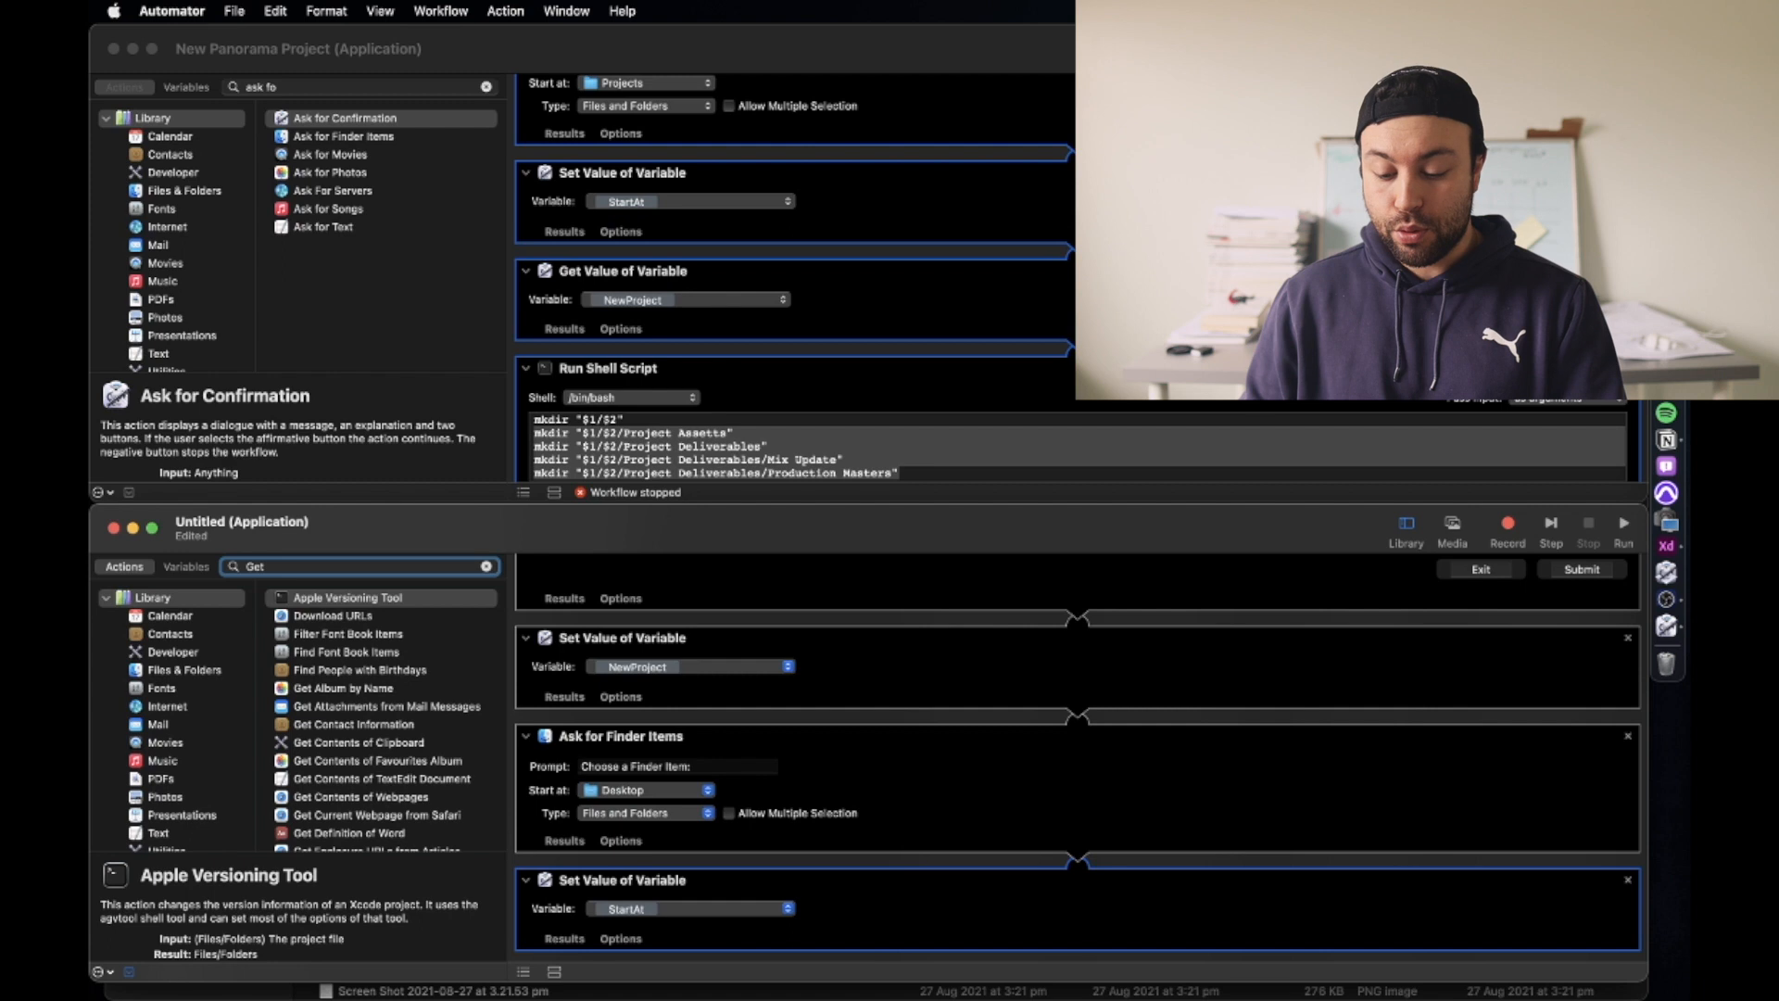
{"action": "type", "text": " value"}
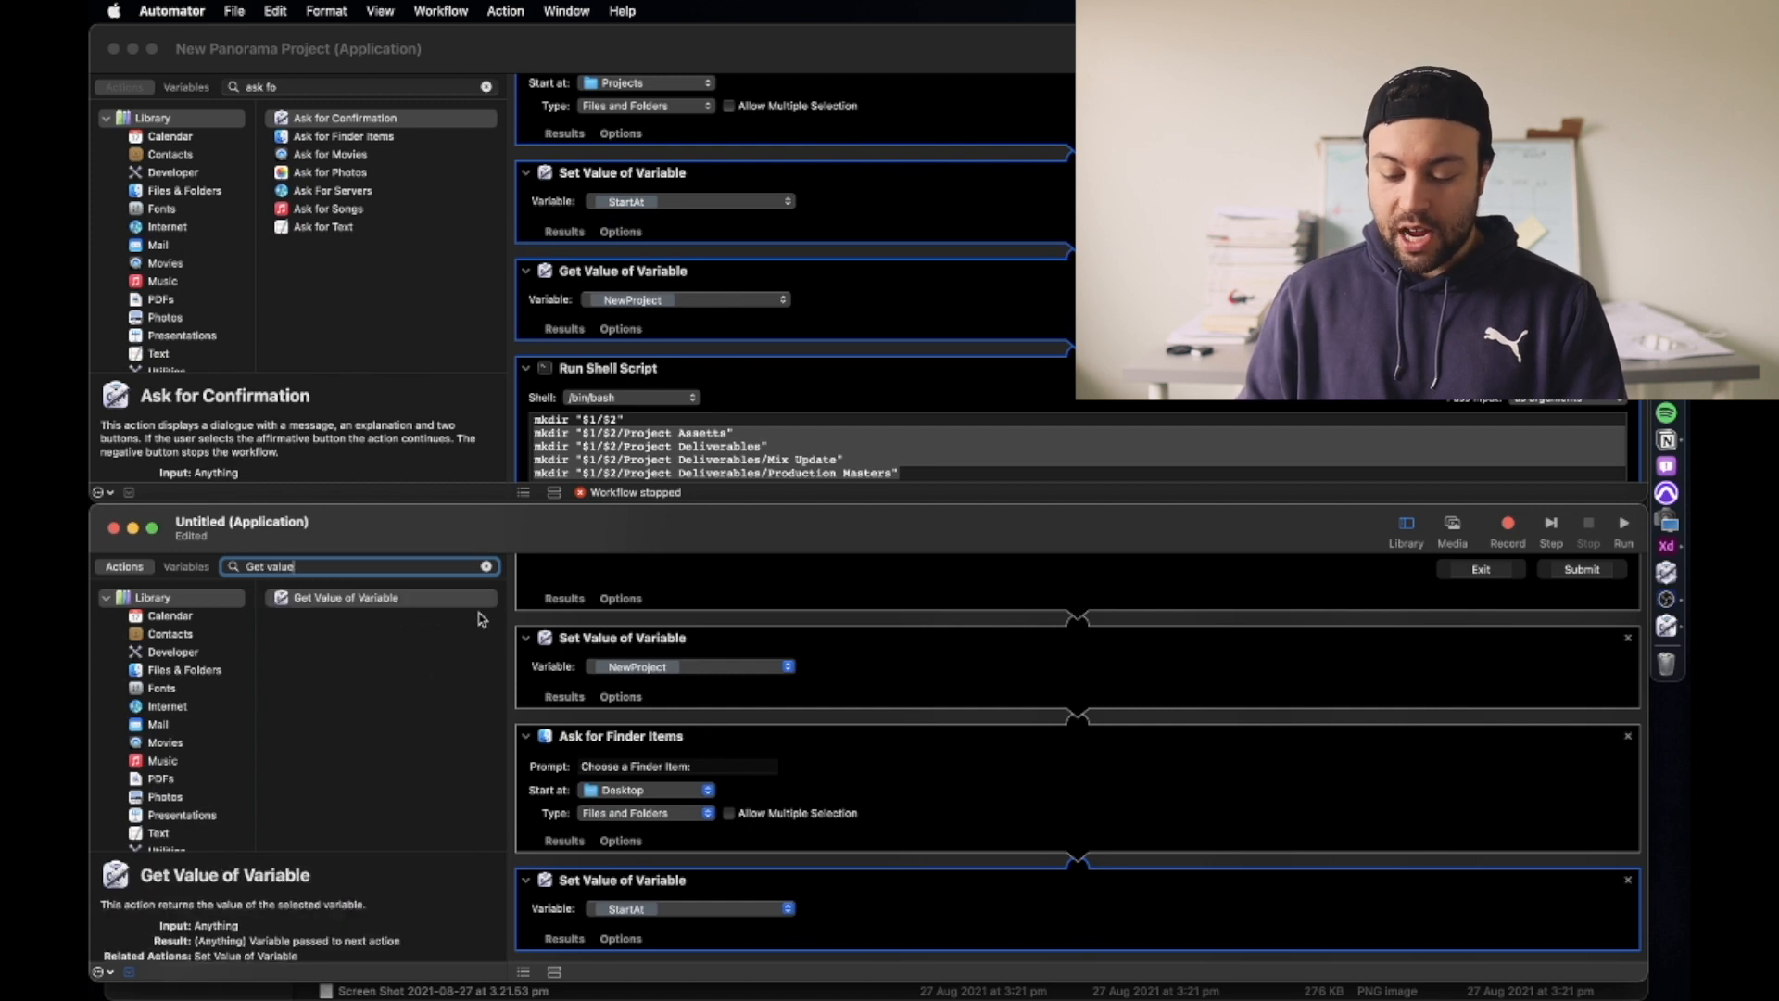
{"action": "left_click_drag", "start_coordinate": [415, 598], "coordinate": [646, 964]}
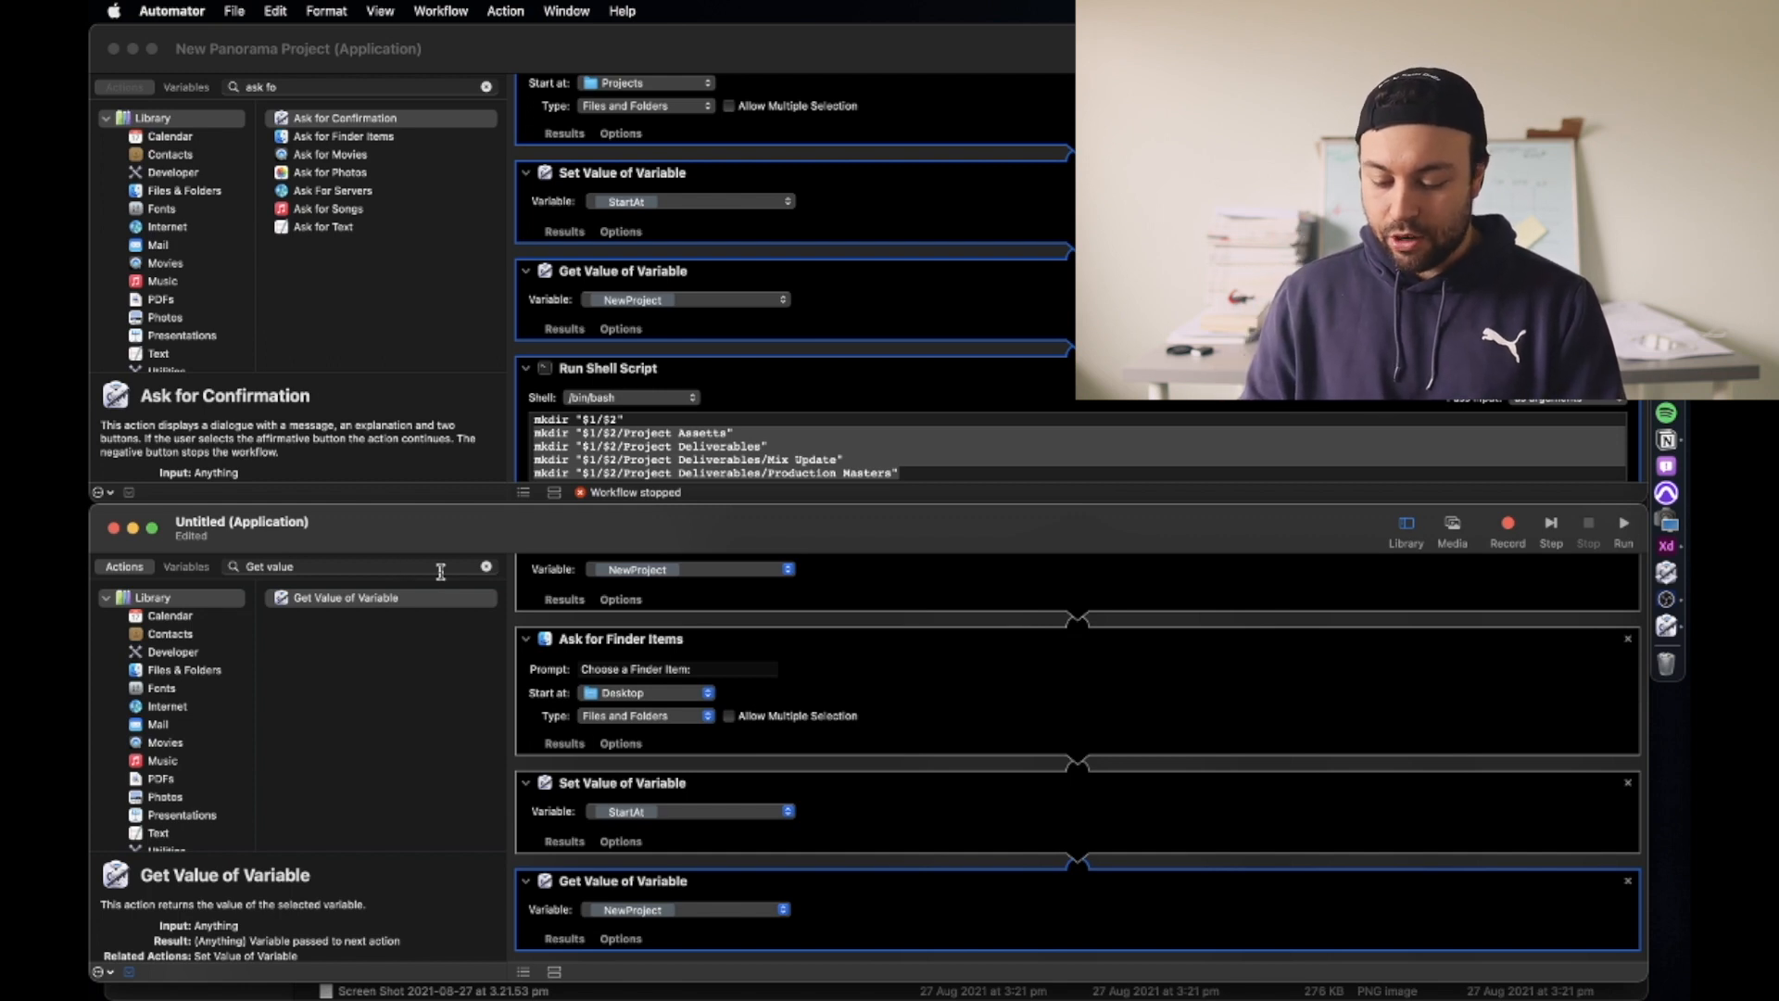
Step: Add a Run Shell Script action at the end of the workflow
{"action": "left_click", "coordinate": [476, 566]}
{"action": "left_click", "coordinate": [486, 567]}
{"action": "type", "text": "run shel"}
{"action": "double_click", "coordinate": [413, 611]}
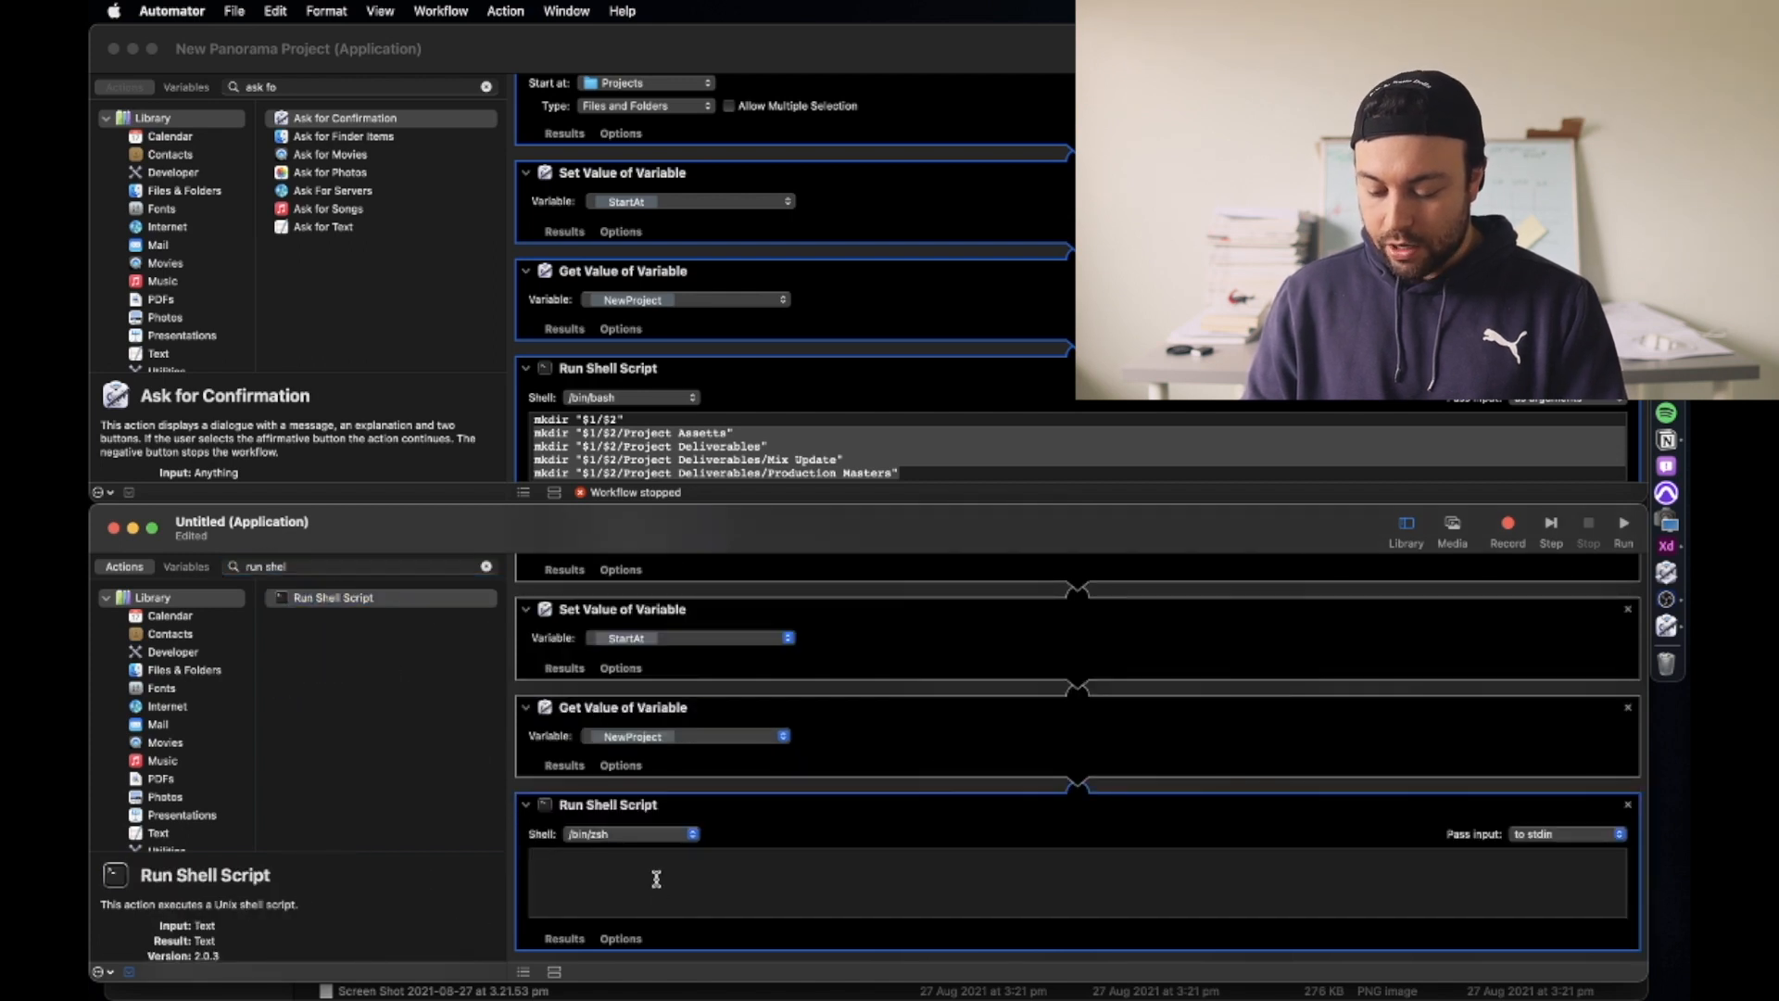
Step: Set the Run Shell Script action's shell to /bin/bash and pass its input as arguments
{"action": "left_click", "coordinate": [656, 836]}
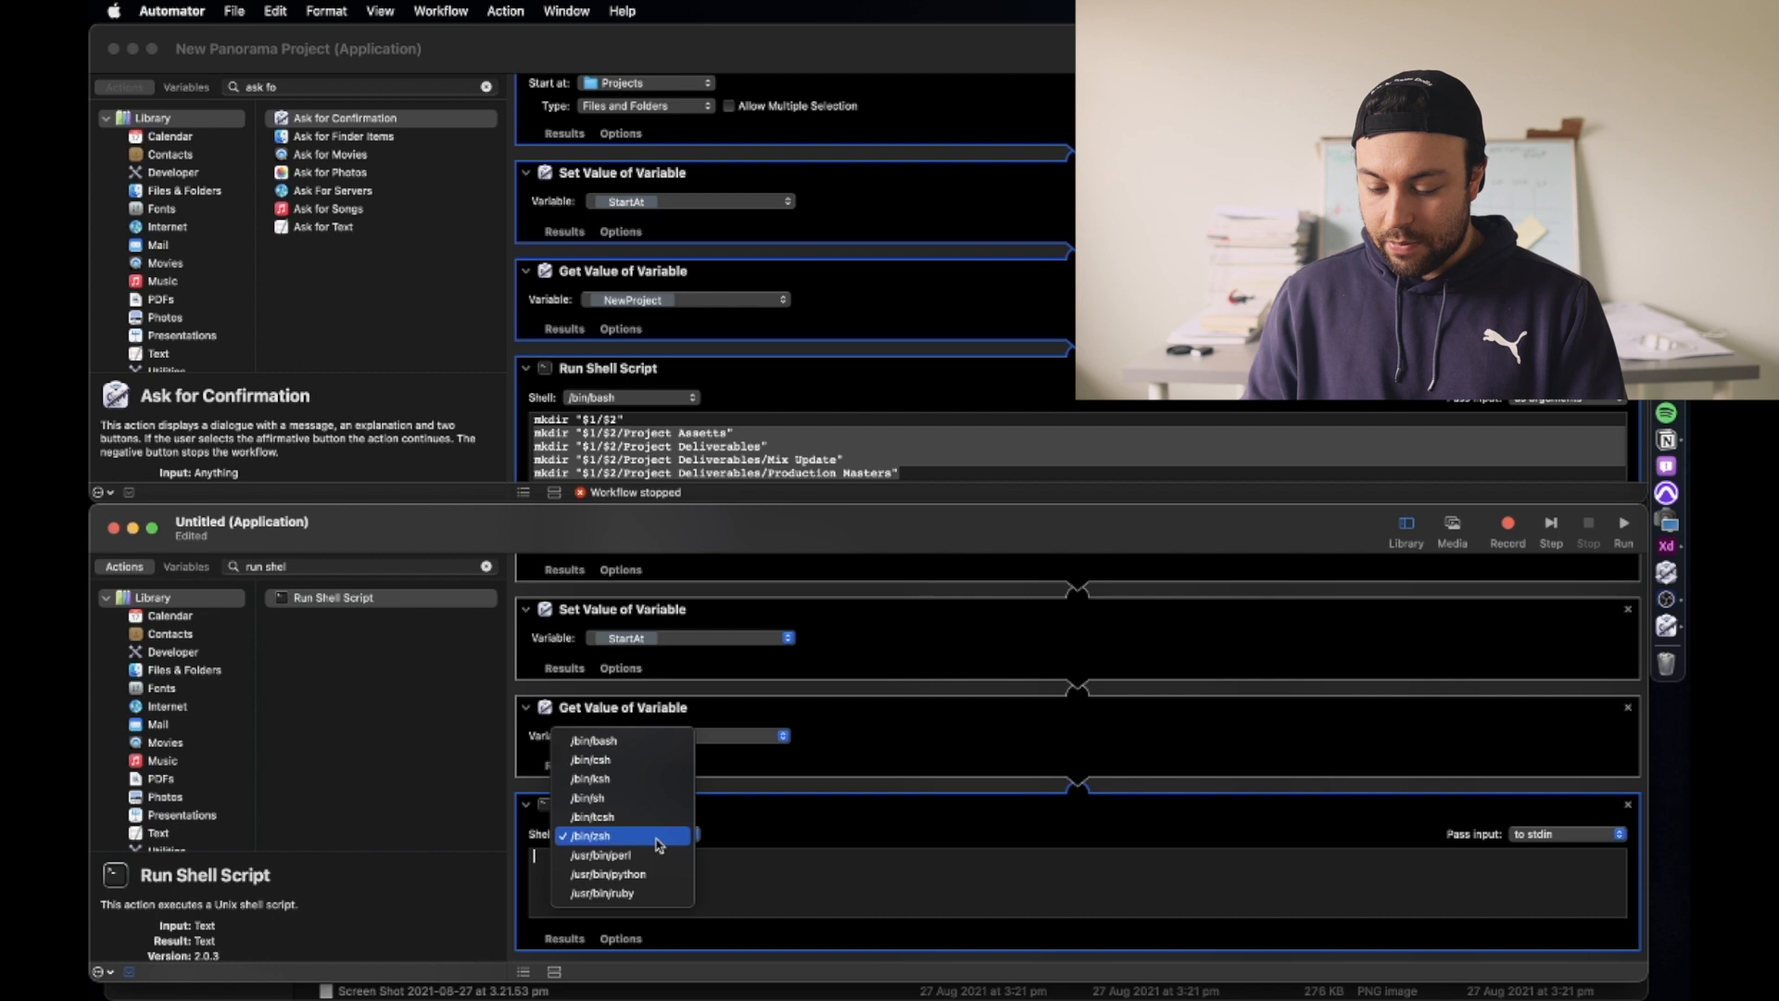
{"action": "left_click", "coordinate": [602, 740]}
{"action": "left_click", "coordinate": [1593, 828]}
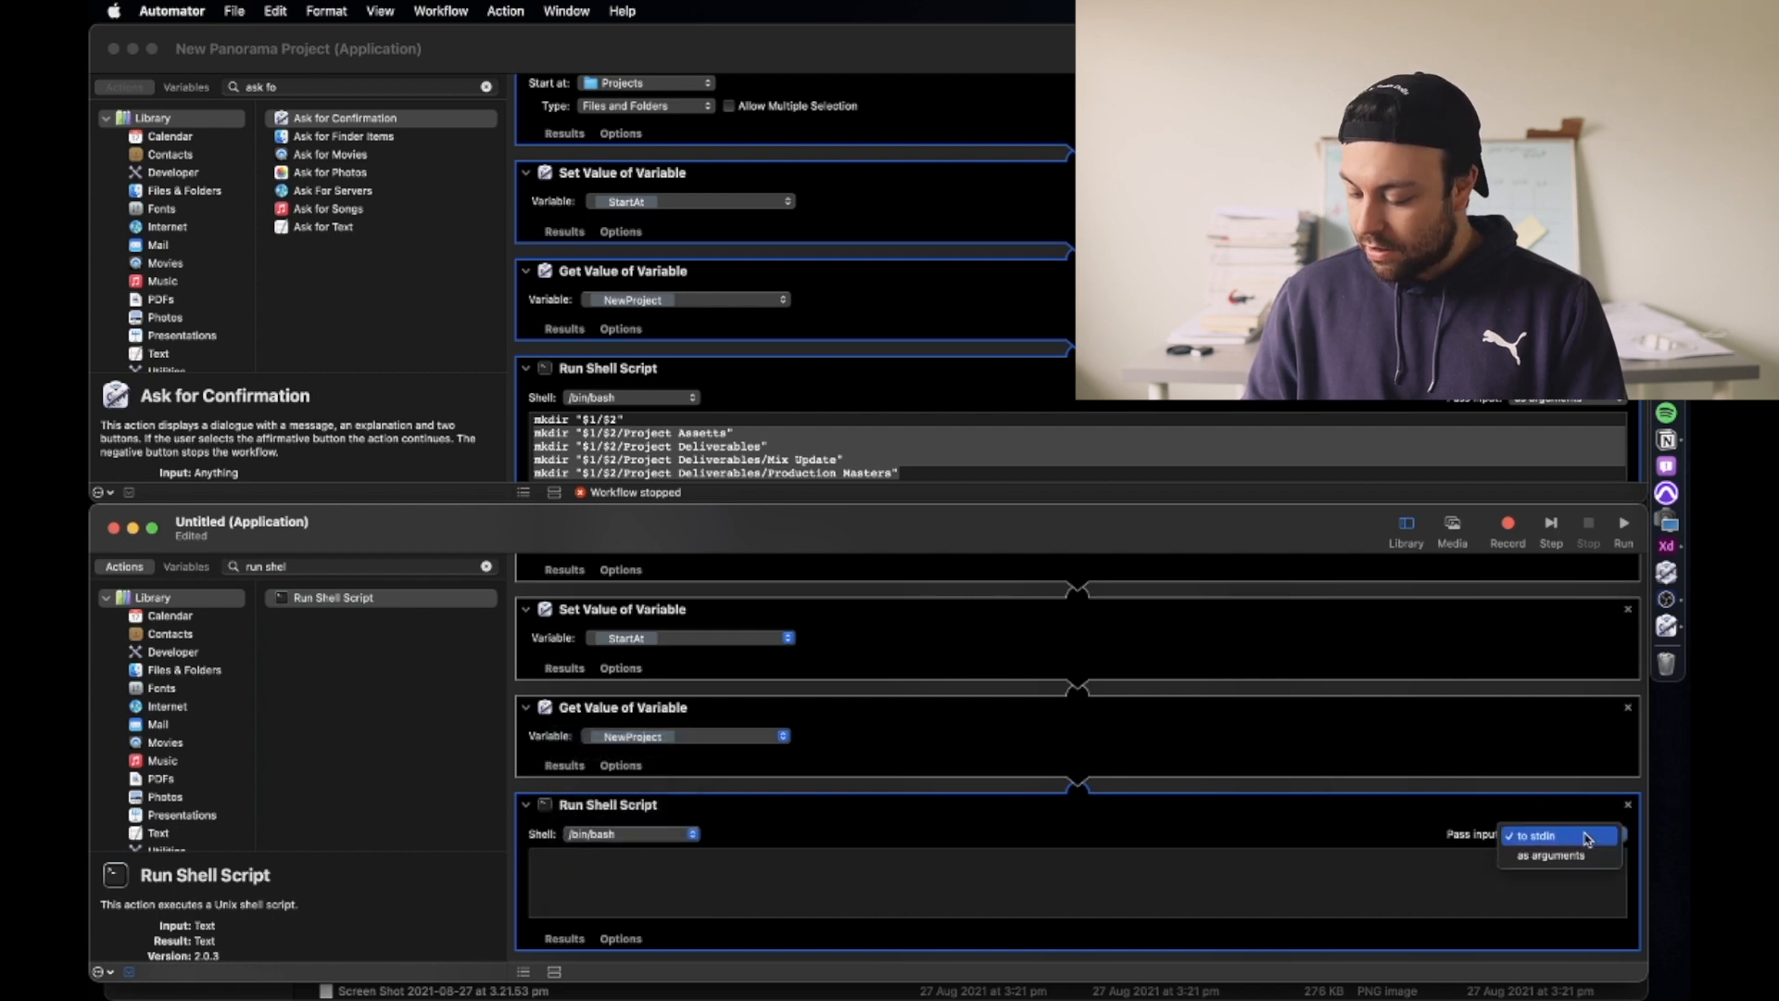
{"action": "left_click", "coordinate": [1543, 853]}
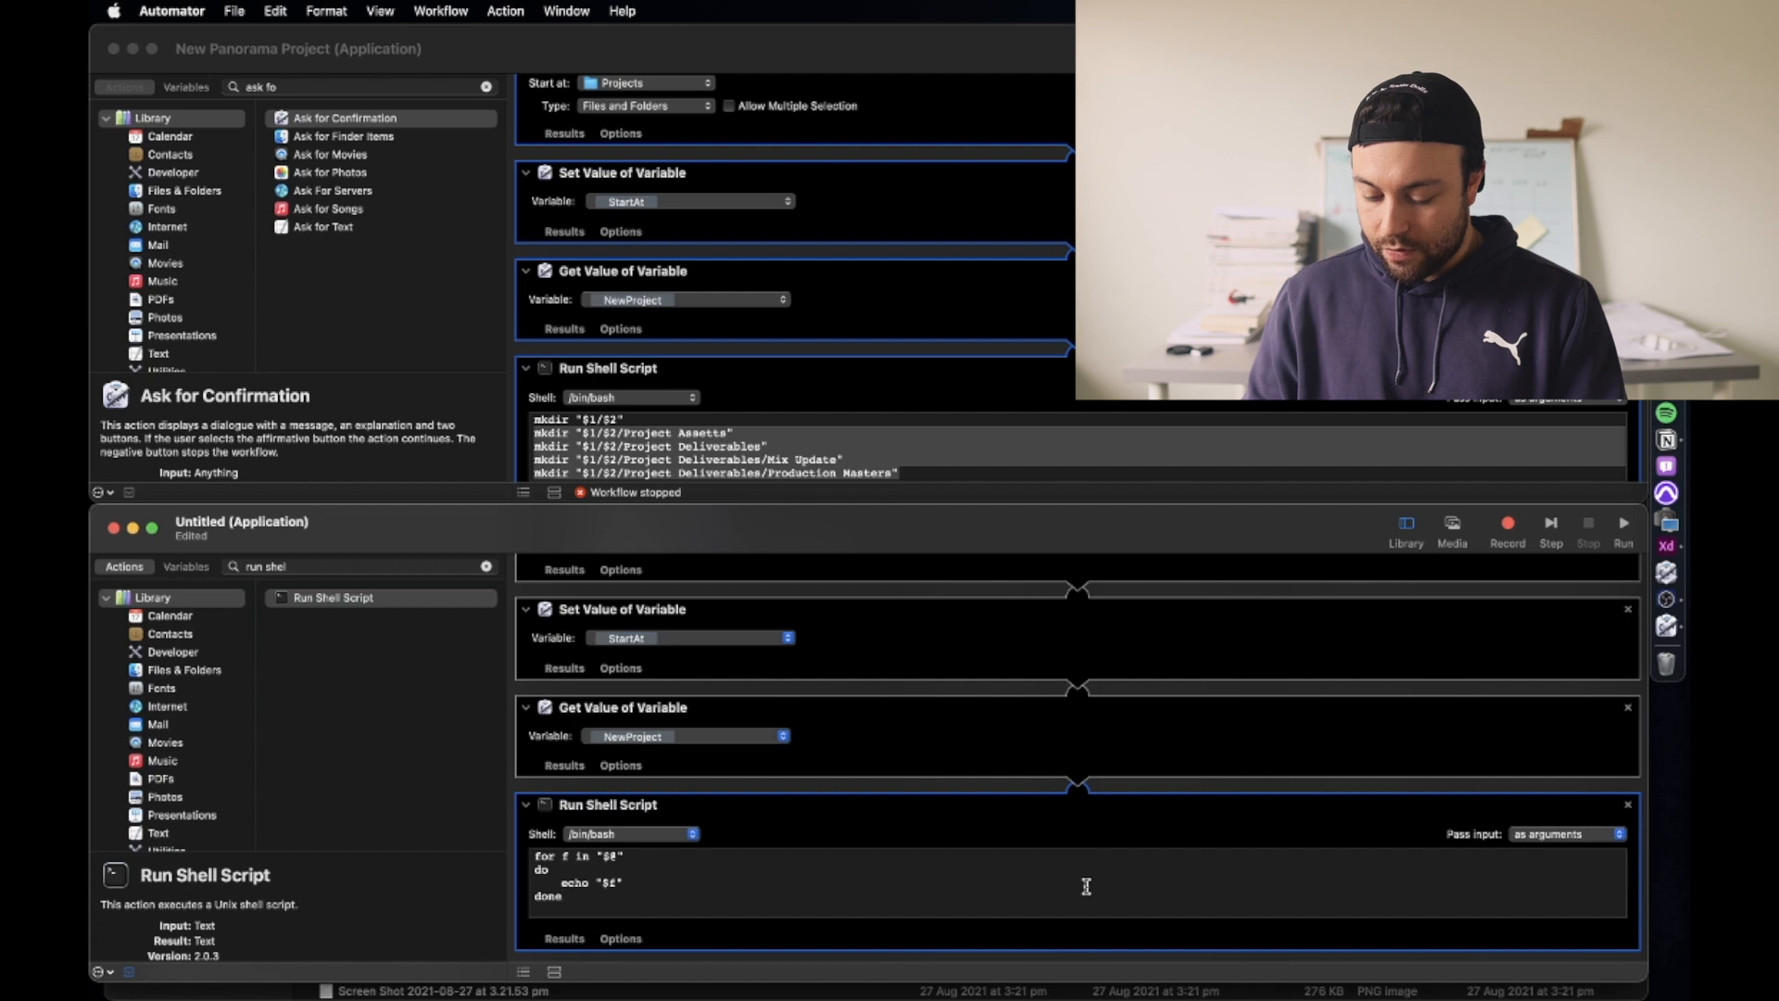
Step: Replace the default script with mkdir lines for "$1/$2" and its subfolders Assetts, Deliverables and Sessions
{"action": "key", "text": "super+a"}
{"action": "type", "text": "mkdir \"$1/$2\""}
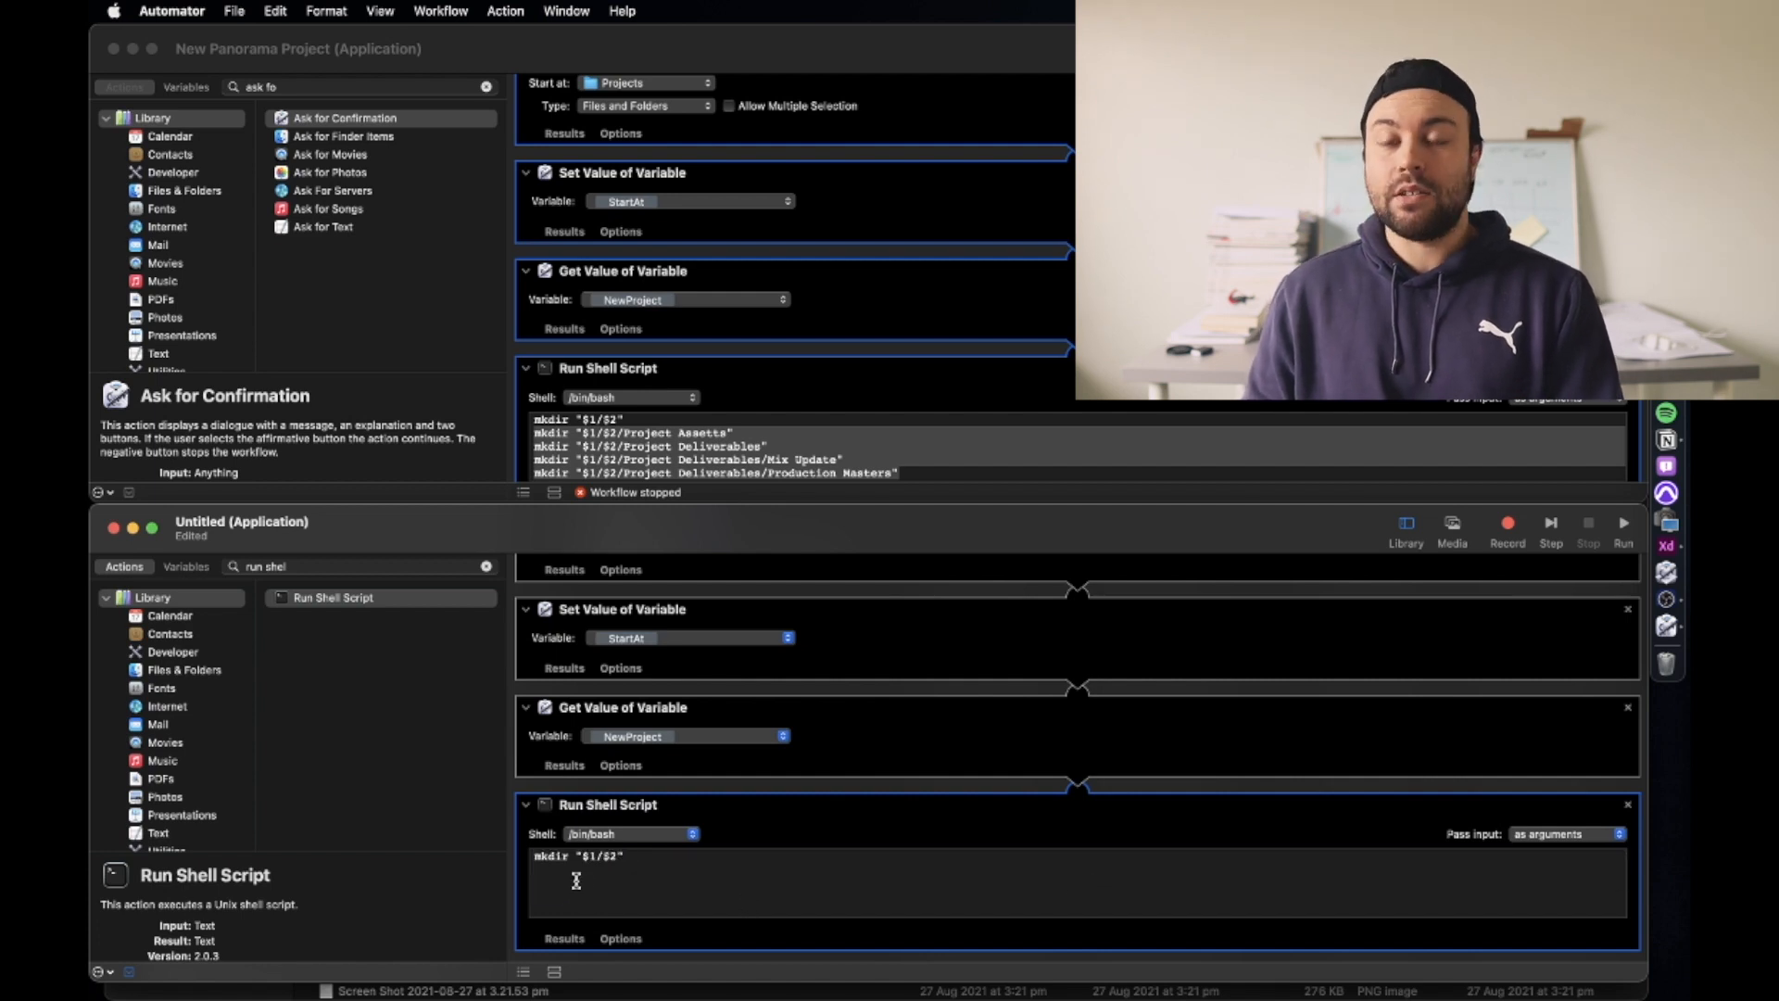
{"action": "left_click", "coordinate": [640, 859]}
{"action": "key", "text": "Return"}
{"action": "type", "text": "m"}
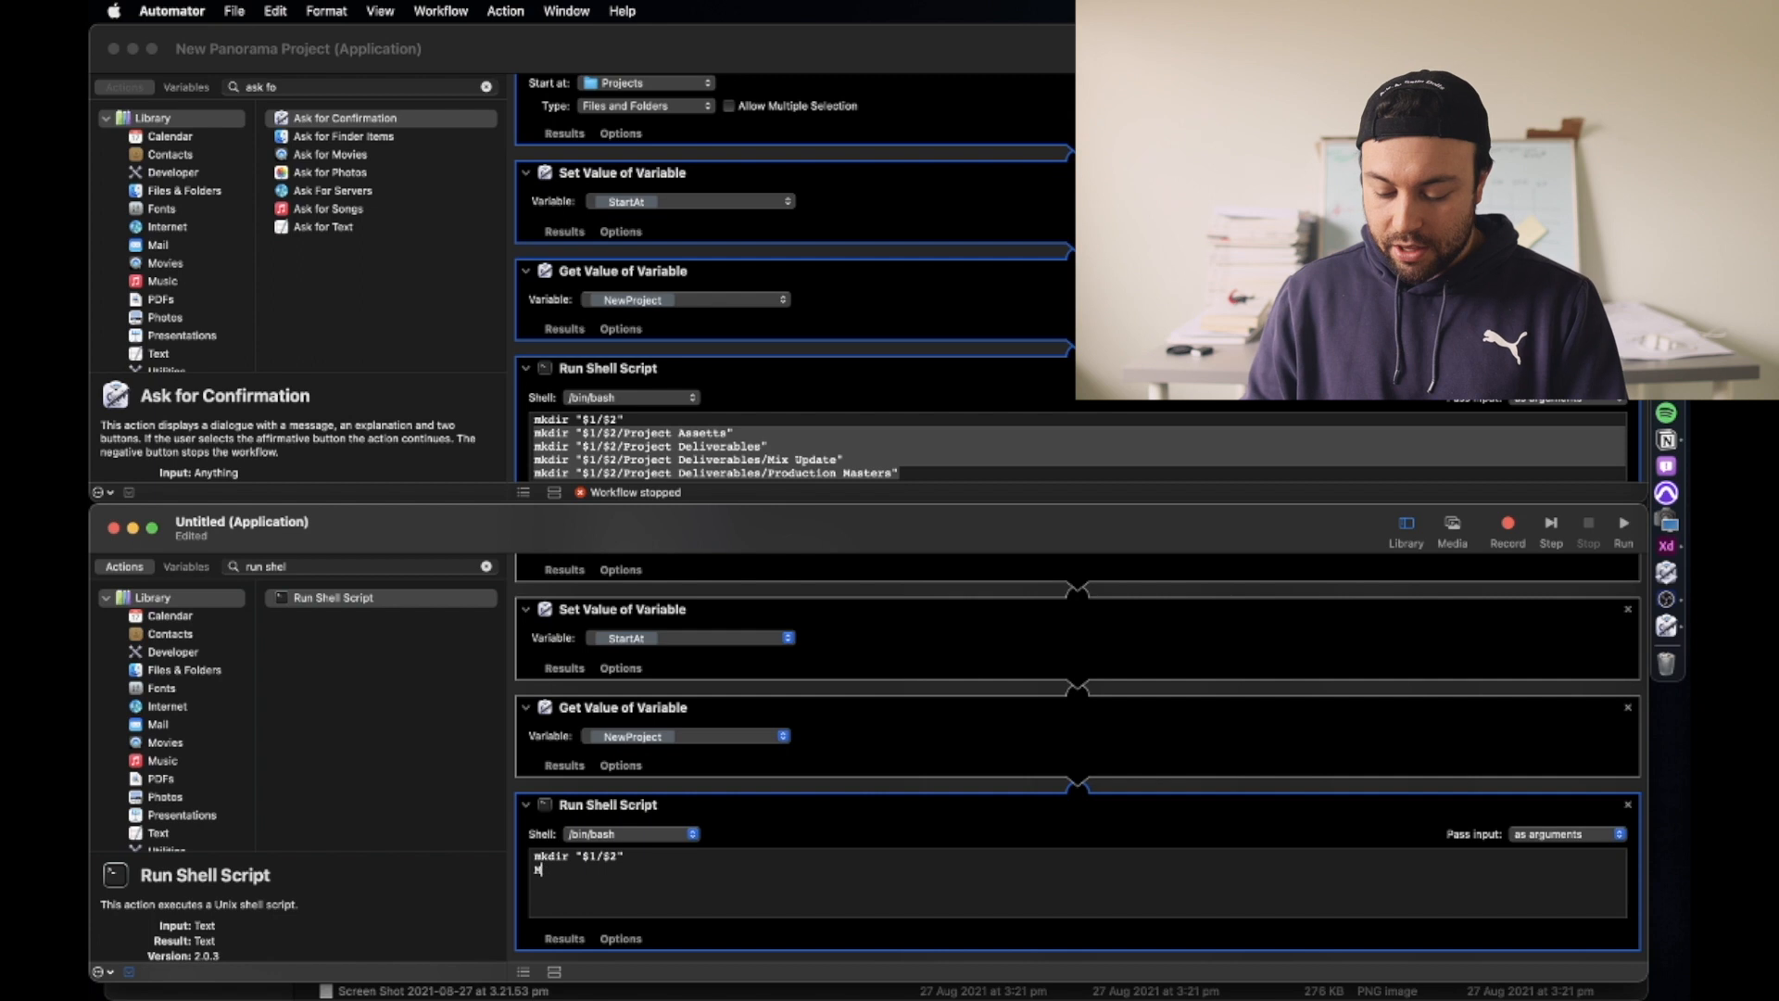
{"action": "type", "text": "kdir \"$1/$2/Assetts"}
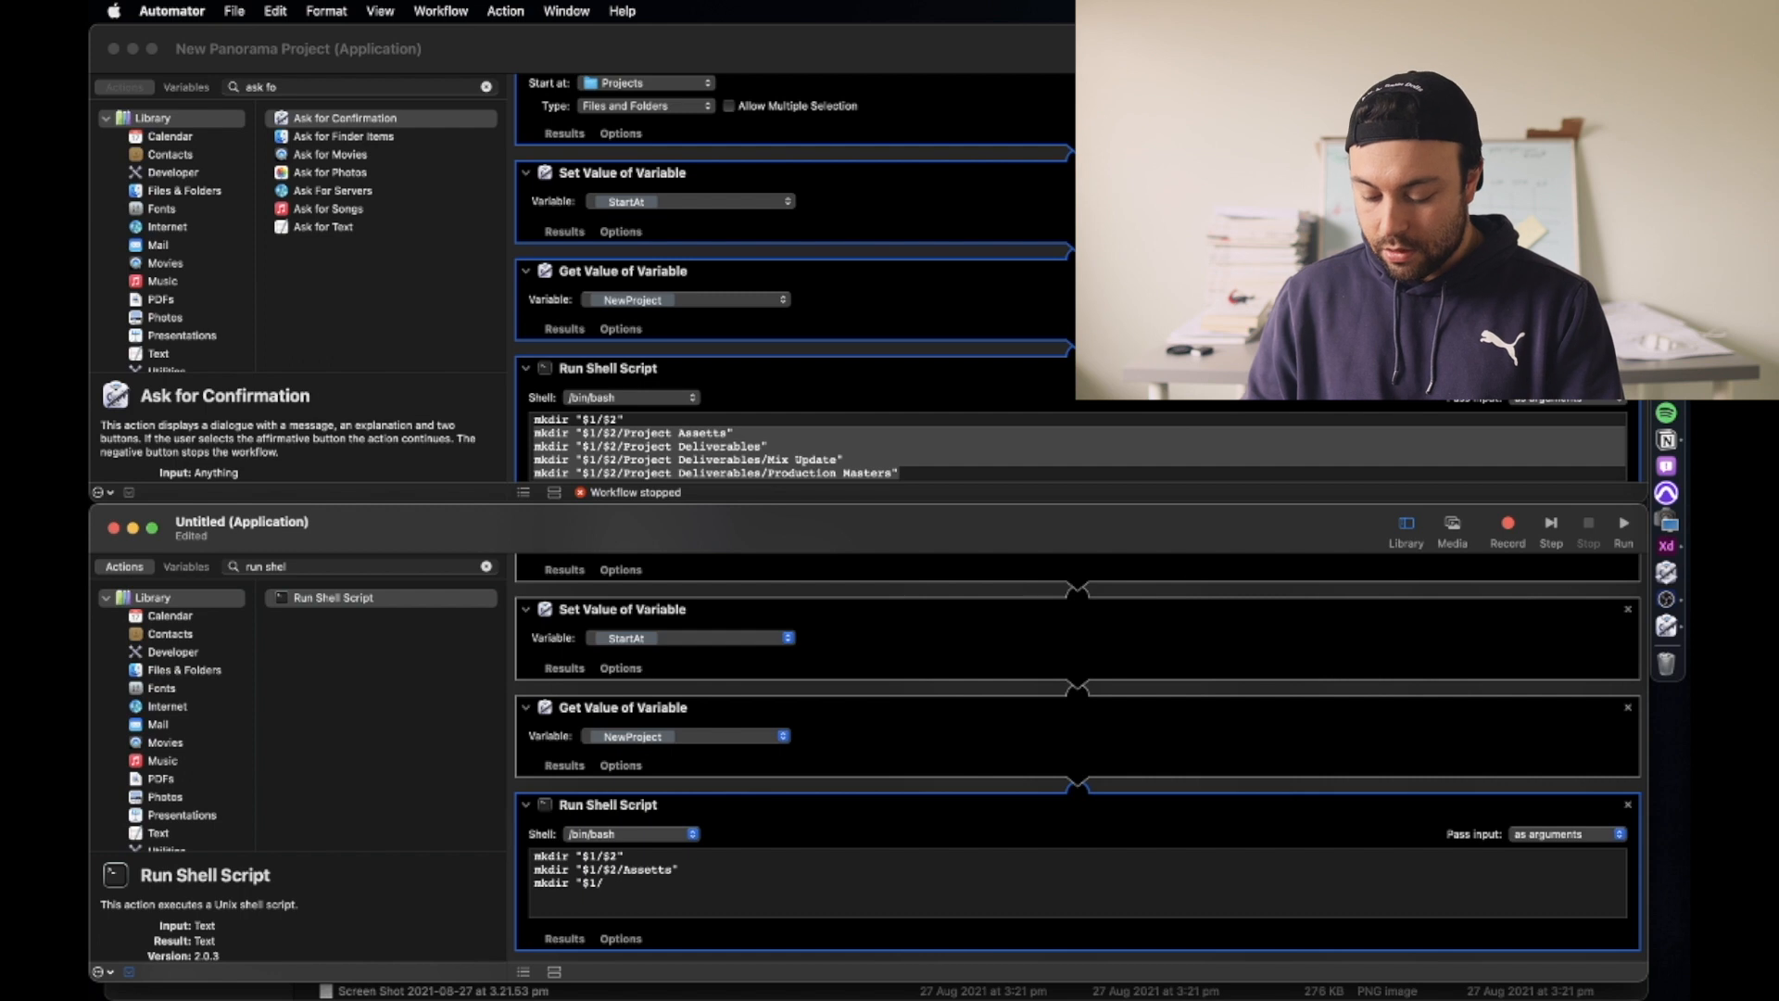
{"action": "type", "text": "/Deliverables"}
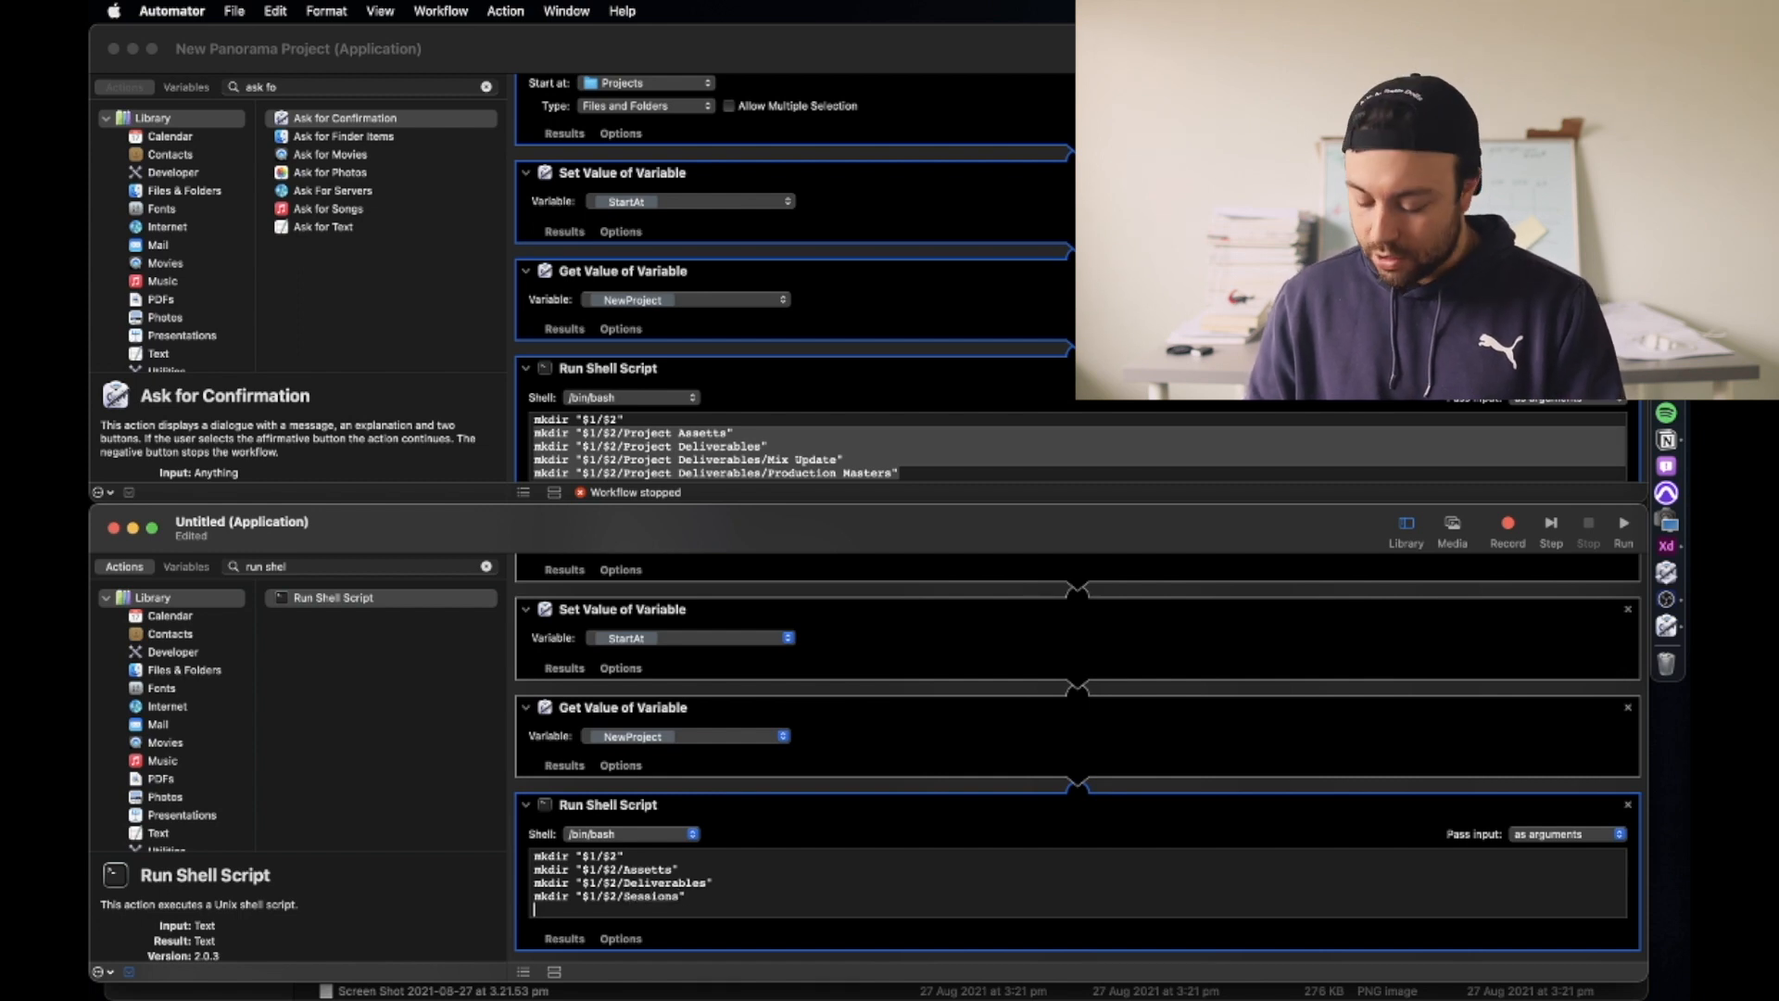
Step: Add a fifth script line reading mkdir "$1/41/Sessions/protools"
{"action": "type", "text": "mkdir \"$1/"}
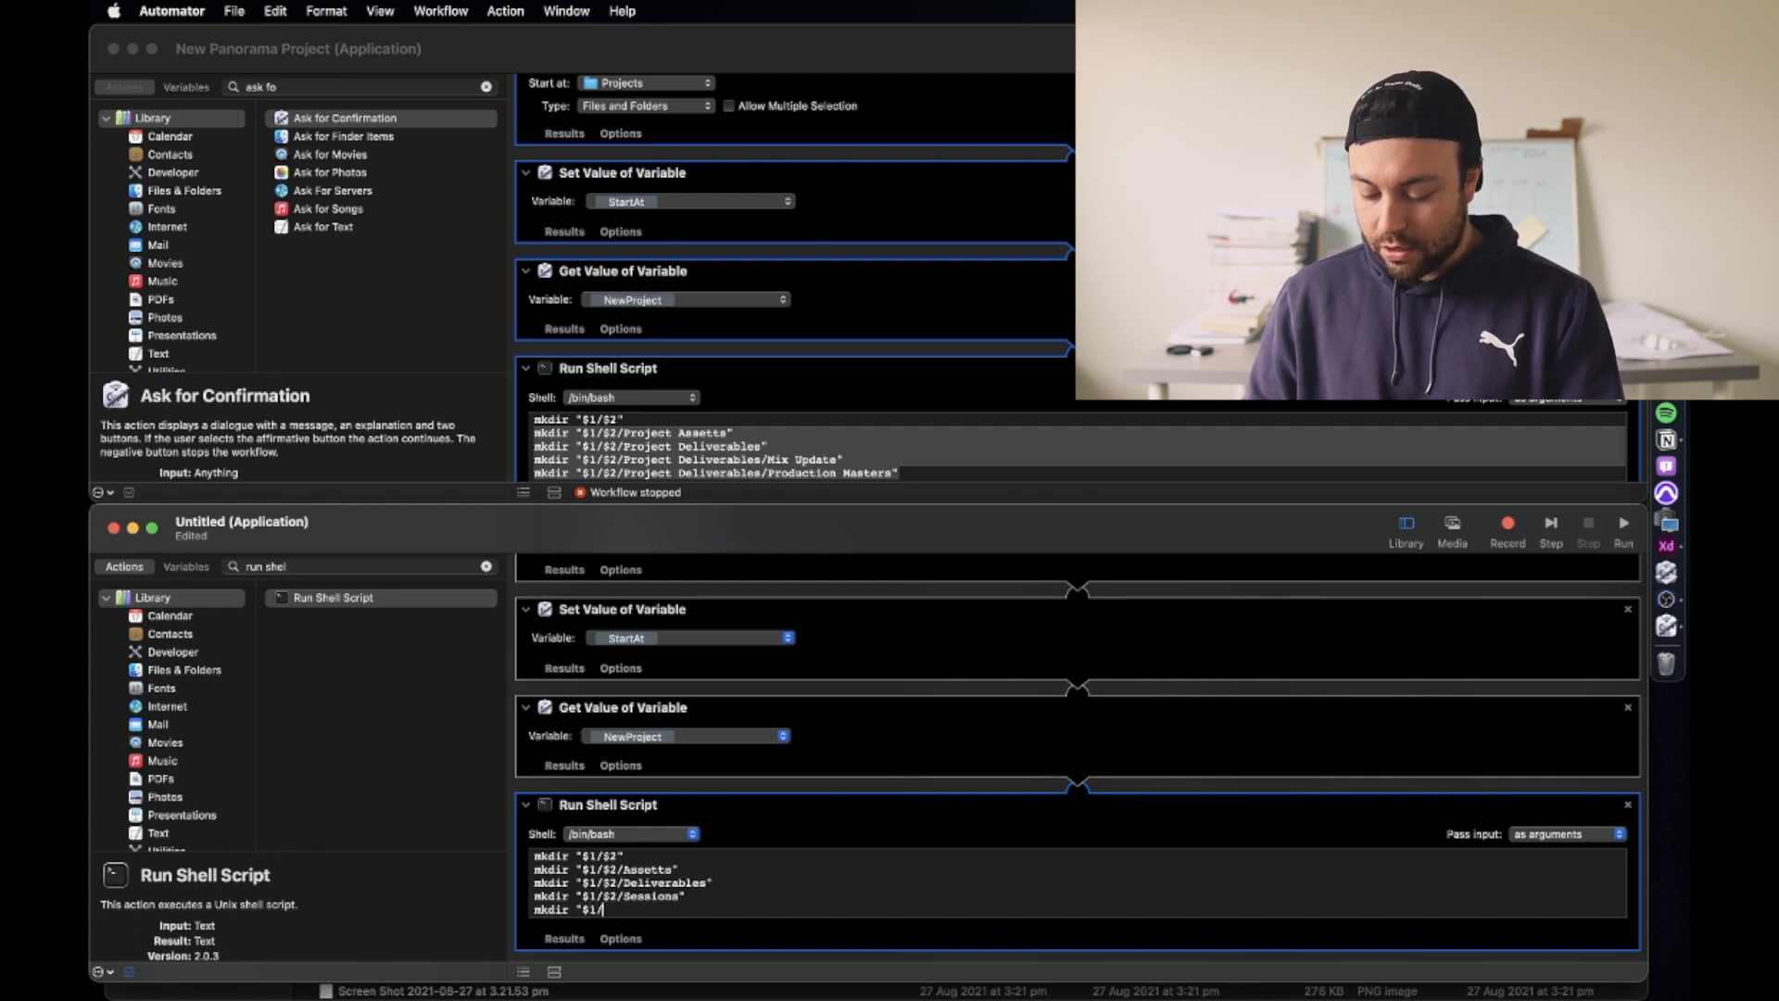
{"action": "type", "text": "41/Sessions/"}
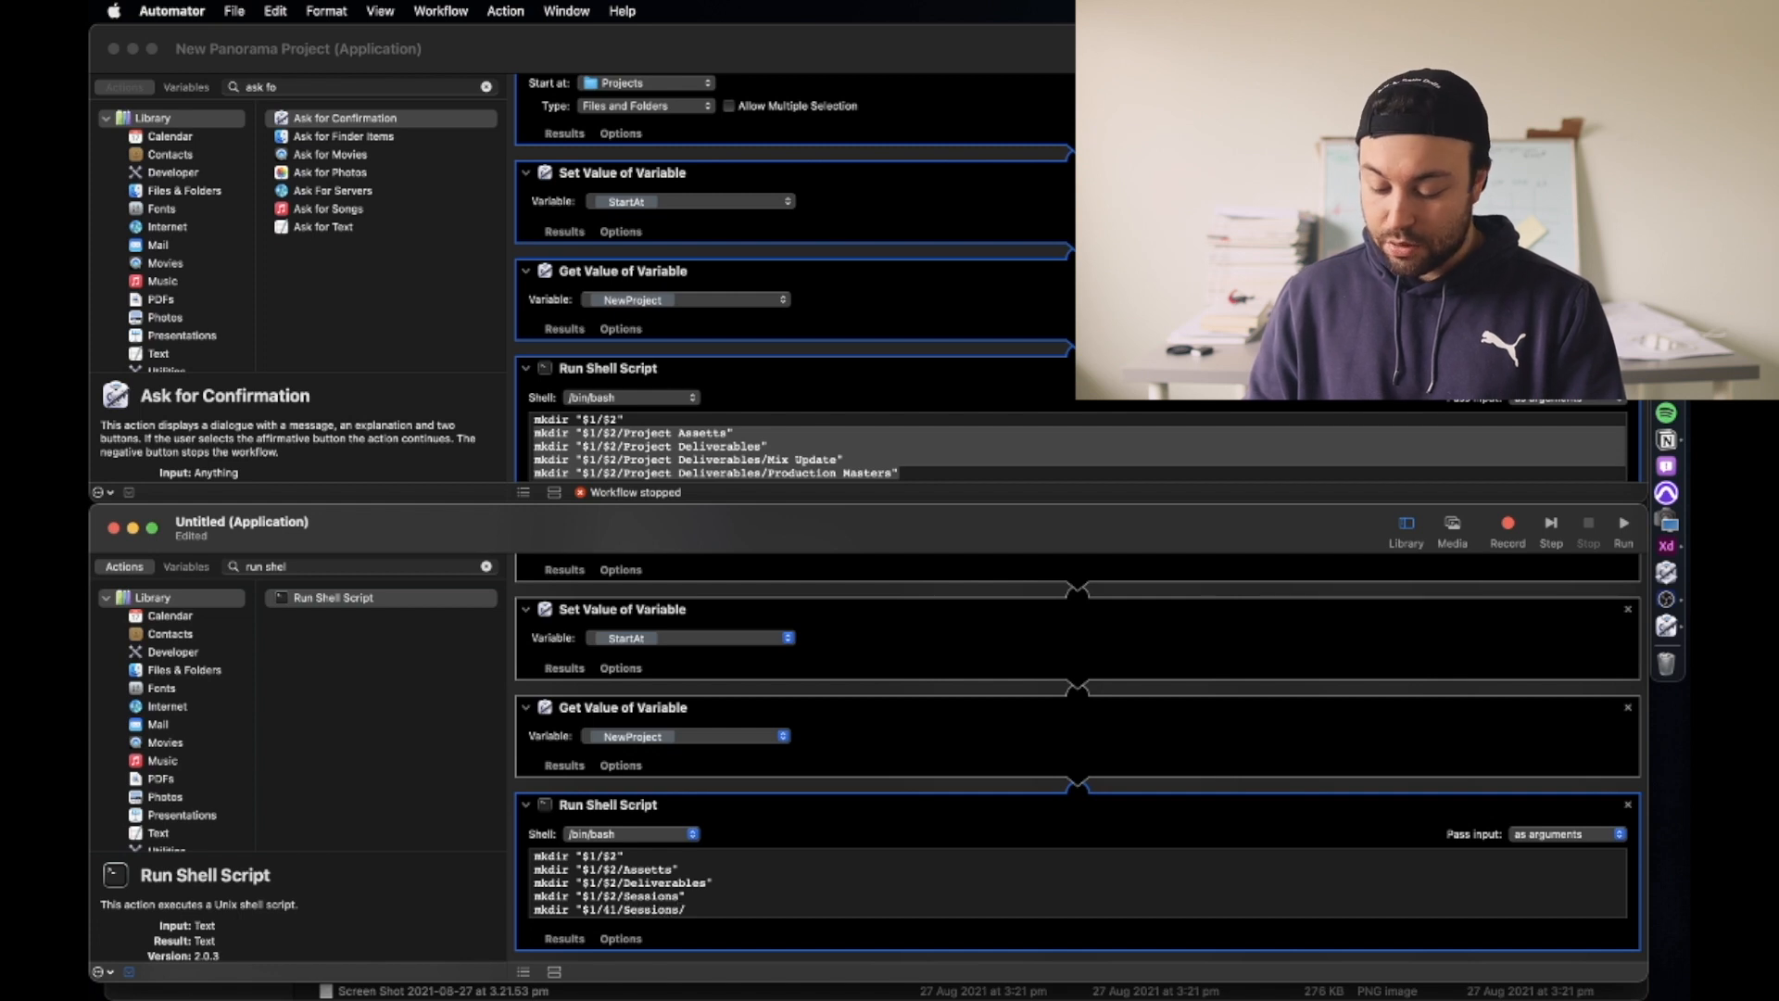
{"action": "type", "text": "protools\""}
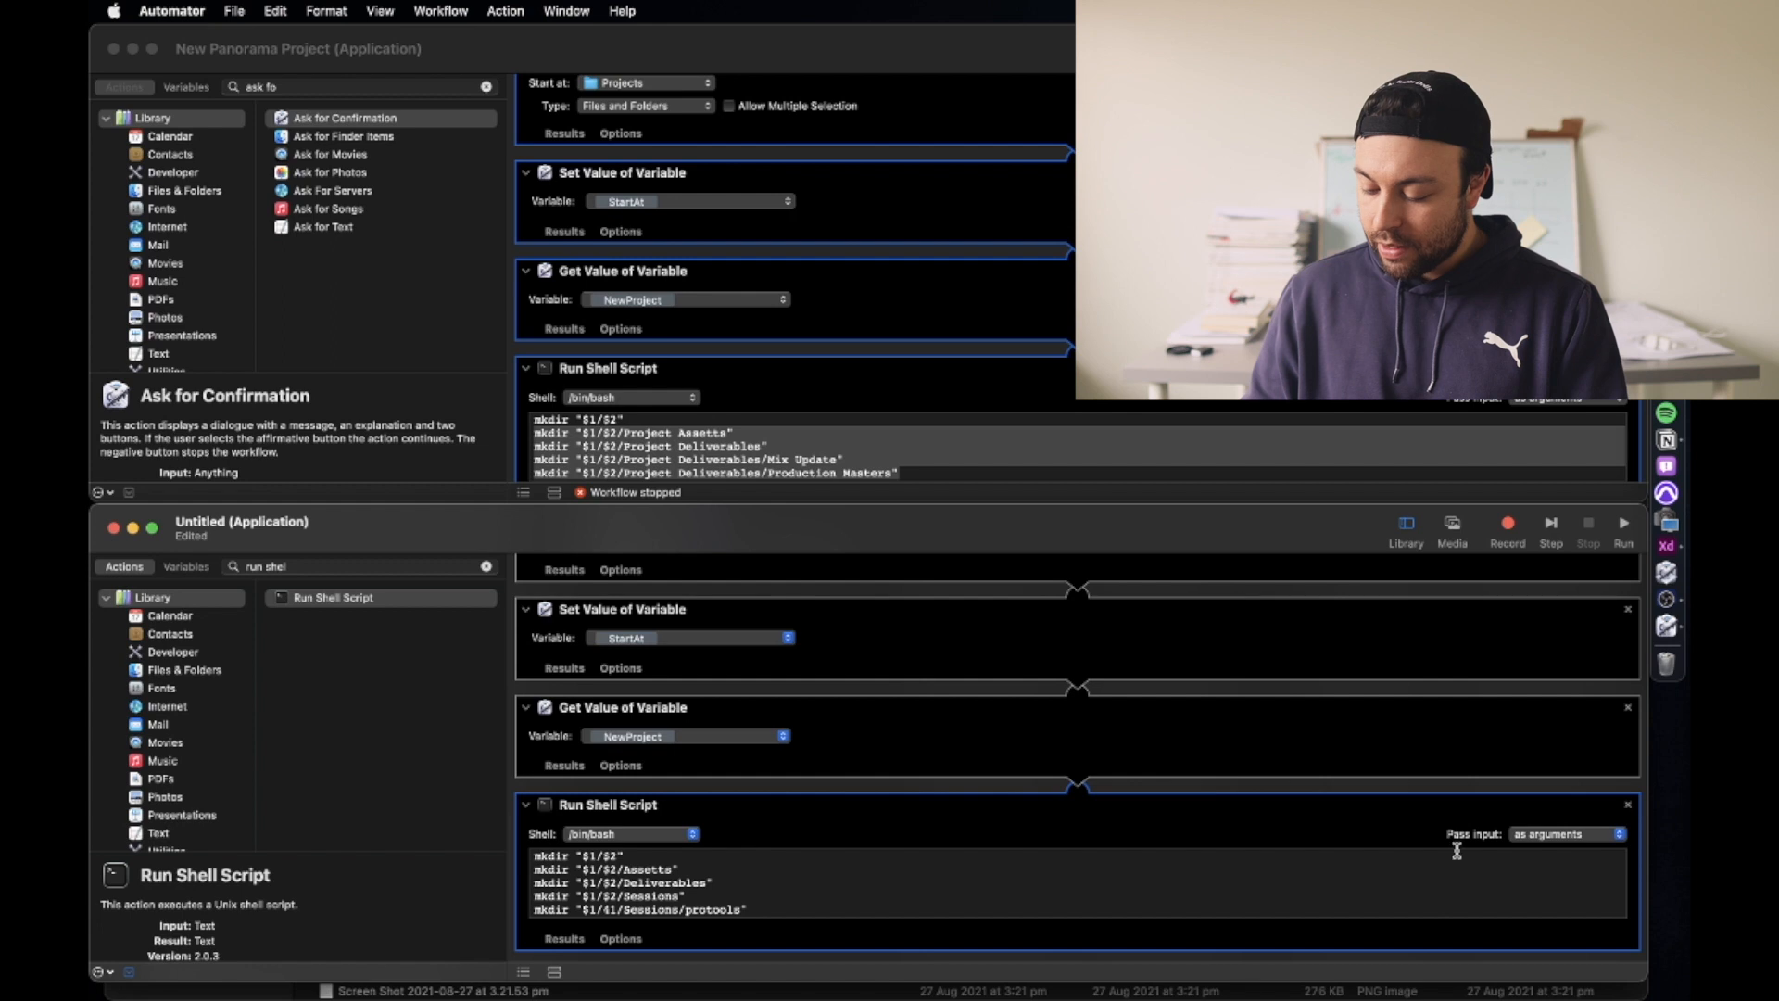
Step: Run the workflow with a folder name of 0000 plus the client's full name, using the Desktop as the location
{"action": "scroll", "coordinate": [1201, 854], "scroll_direction": "down", "scroll_amount": 1}
{"action": "scroll", "coordinate": [882, 787], "scroll_direction": "up", "scroll_amount": 10}
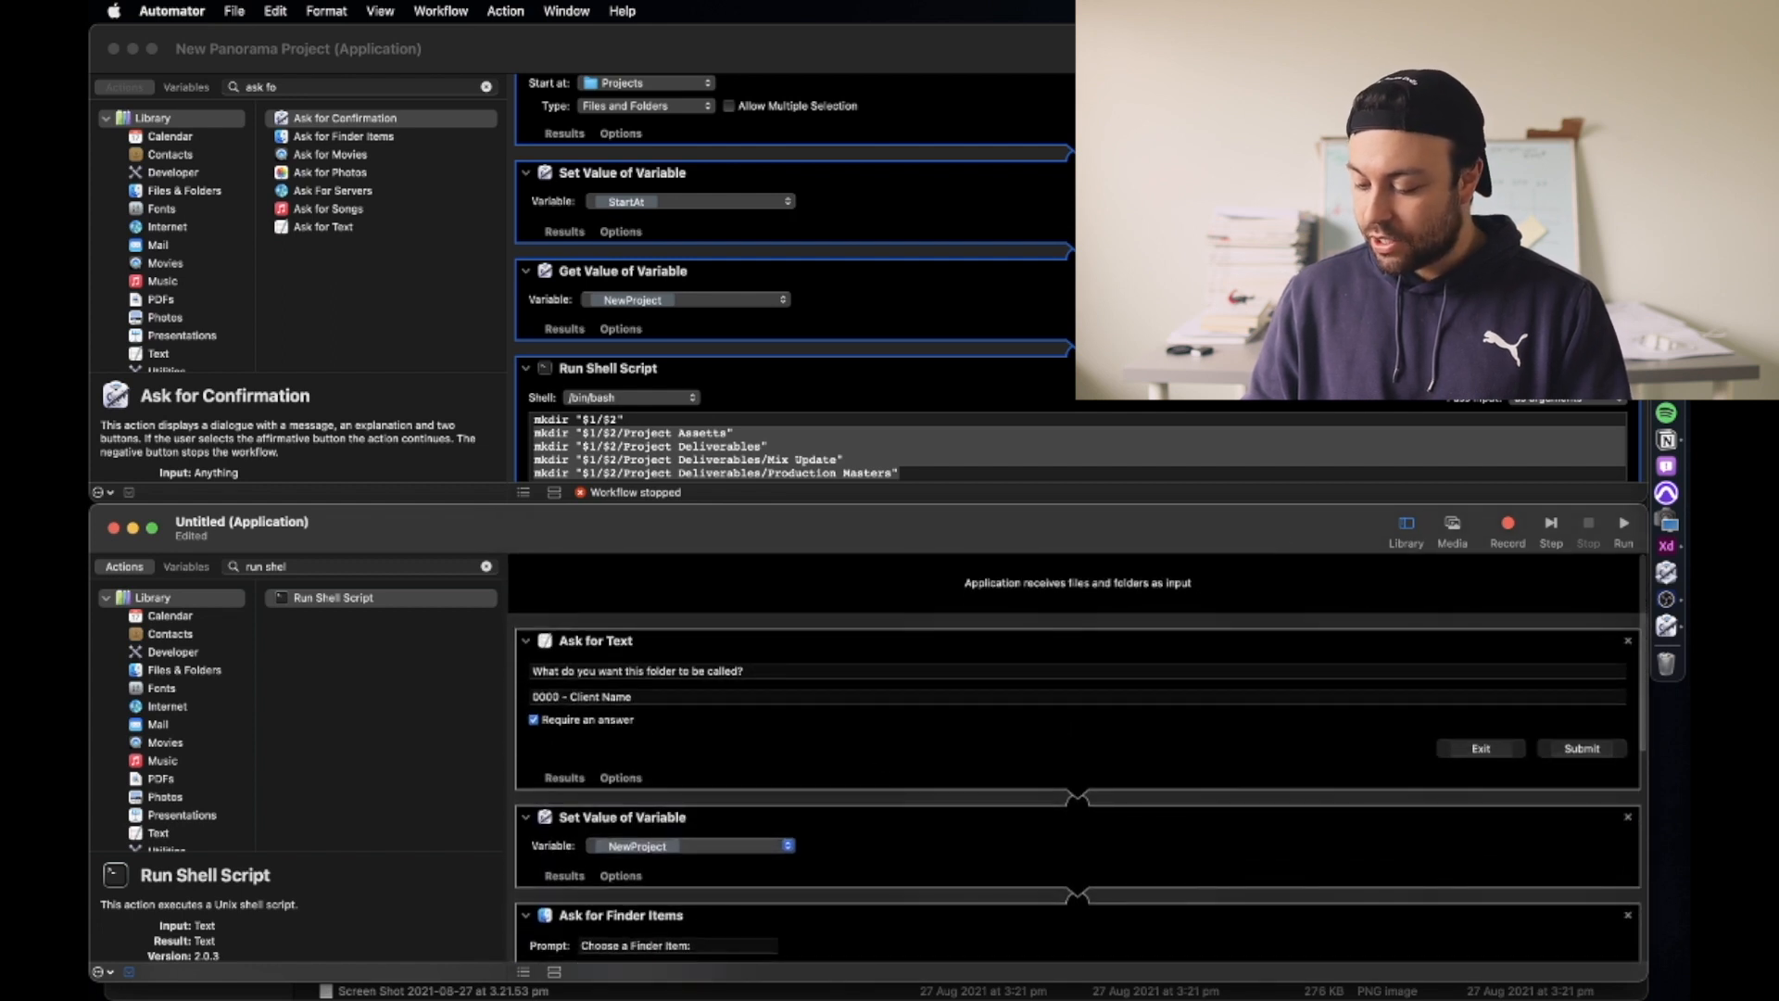
{"action": "left_click", "coordinate": [1625, 527]}
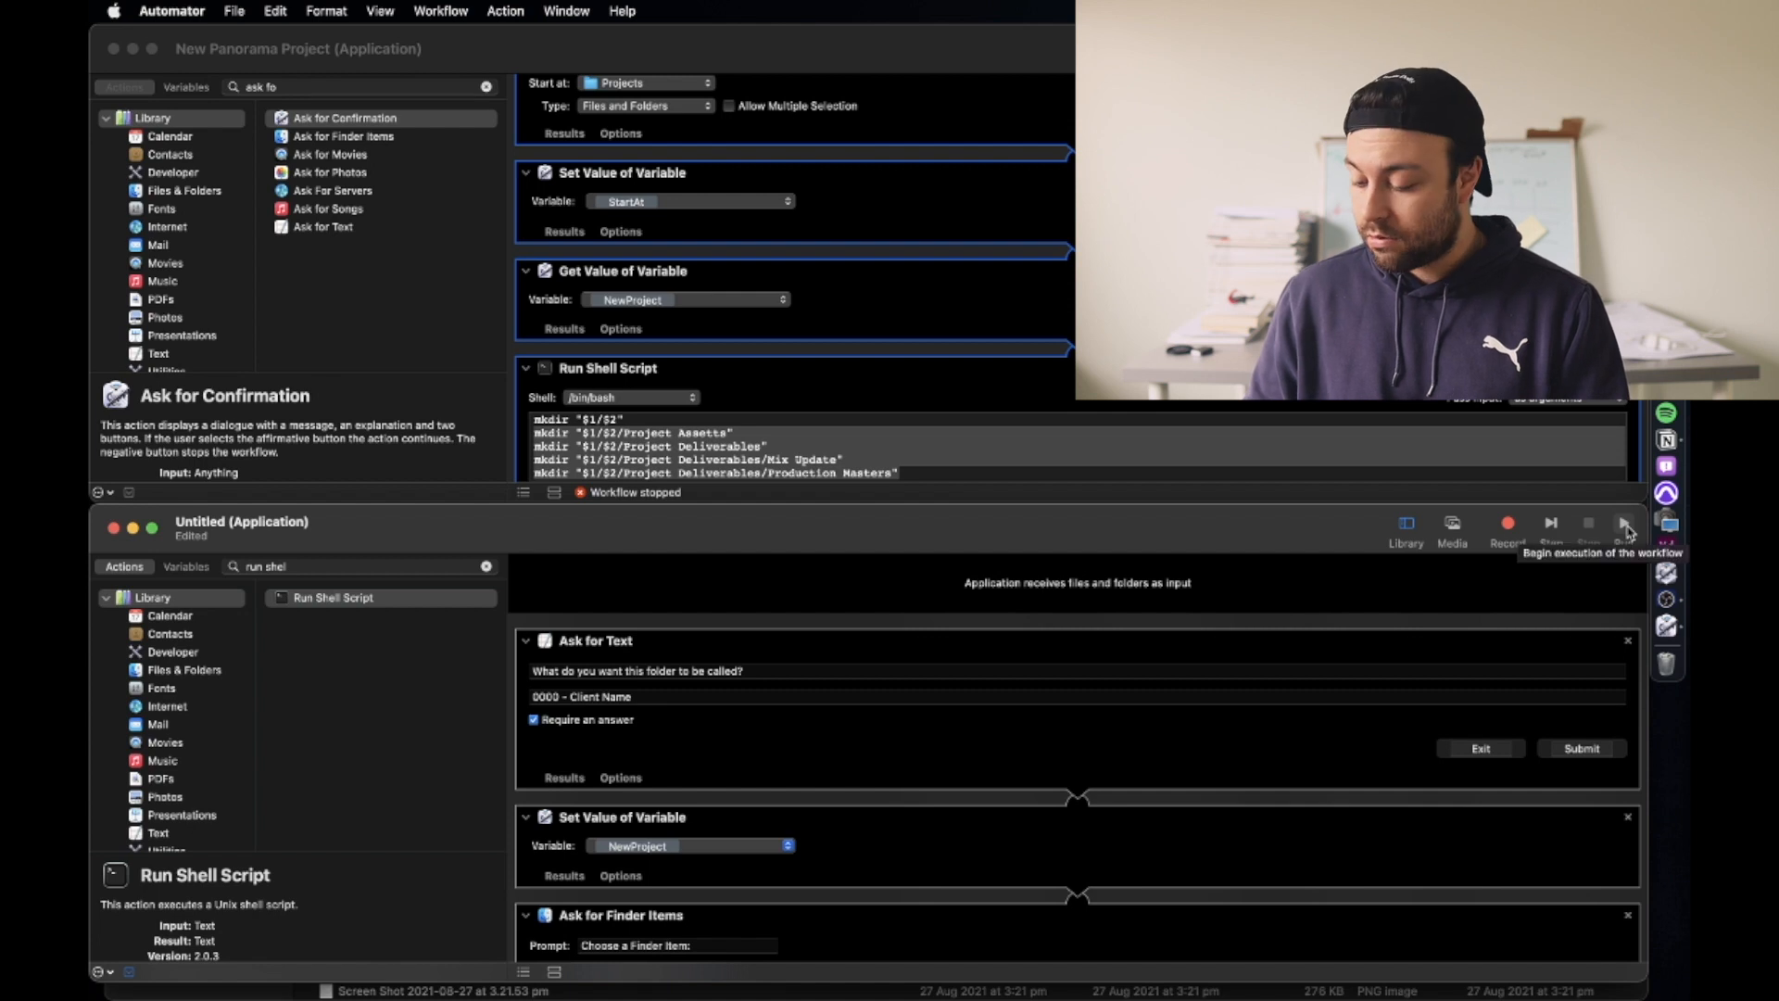
{"action": "left_click", "coordinate": [366, 692]}
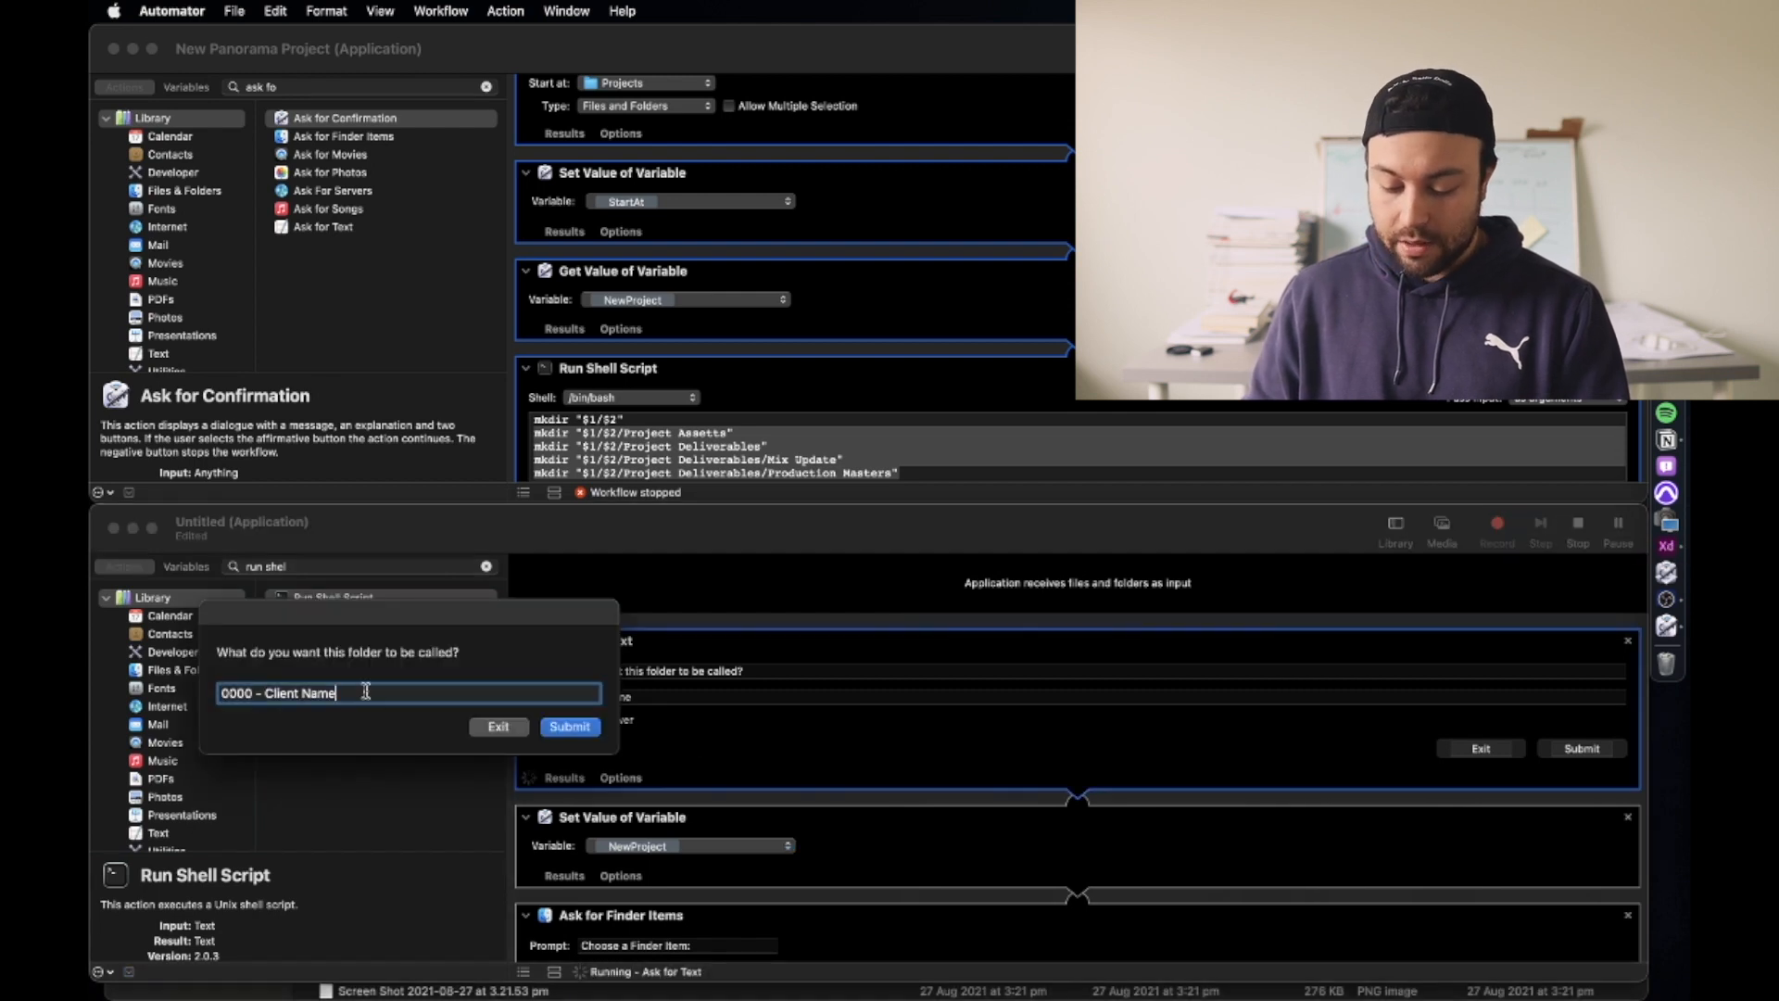
{"action": "left_click_drag", "start_coordinate": [266, 695], "coordinate": [385, 702]}
{"action": "type", "text": "John Smith"}
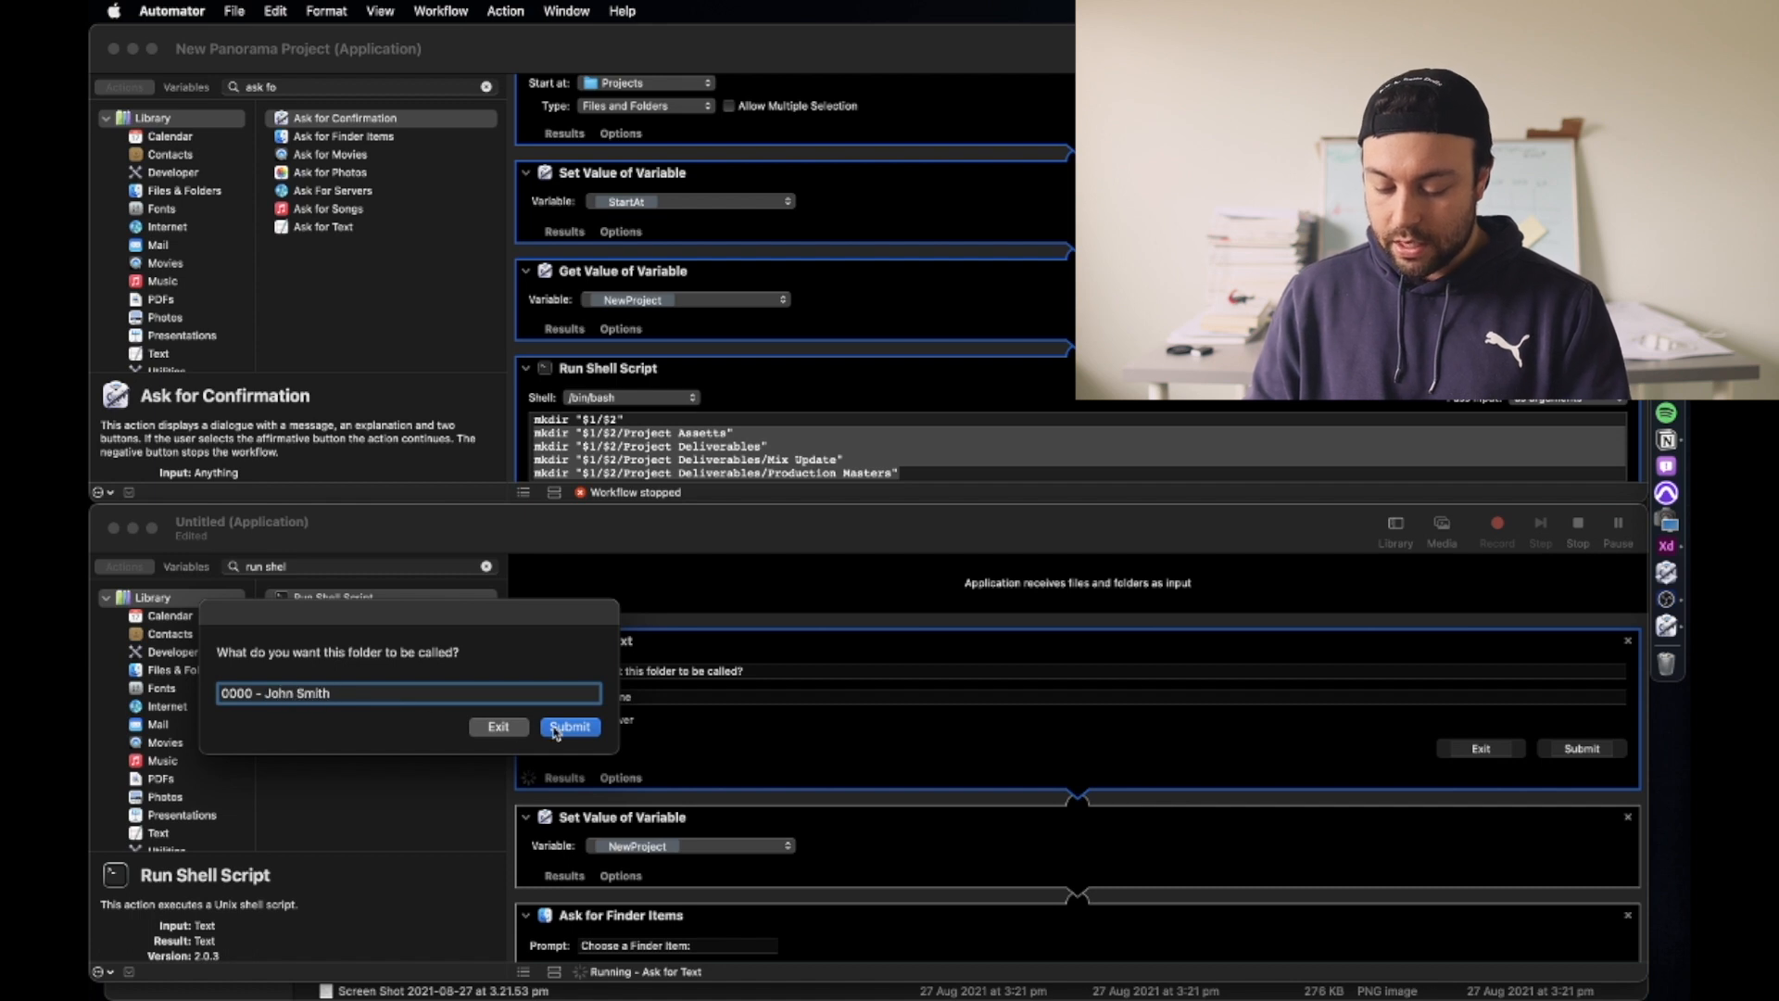
{"action": "left_click", "coordinate": [582, 728]}
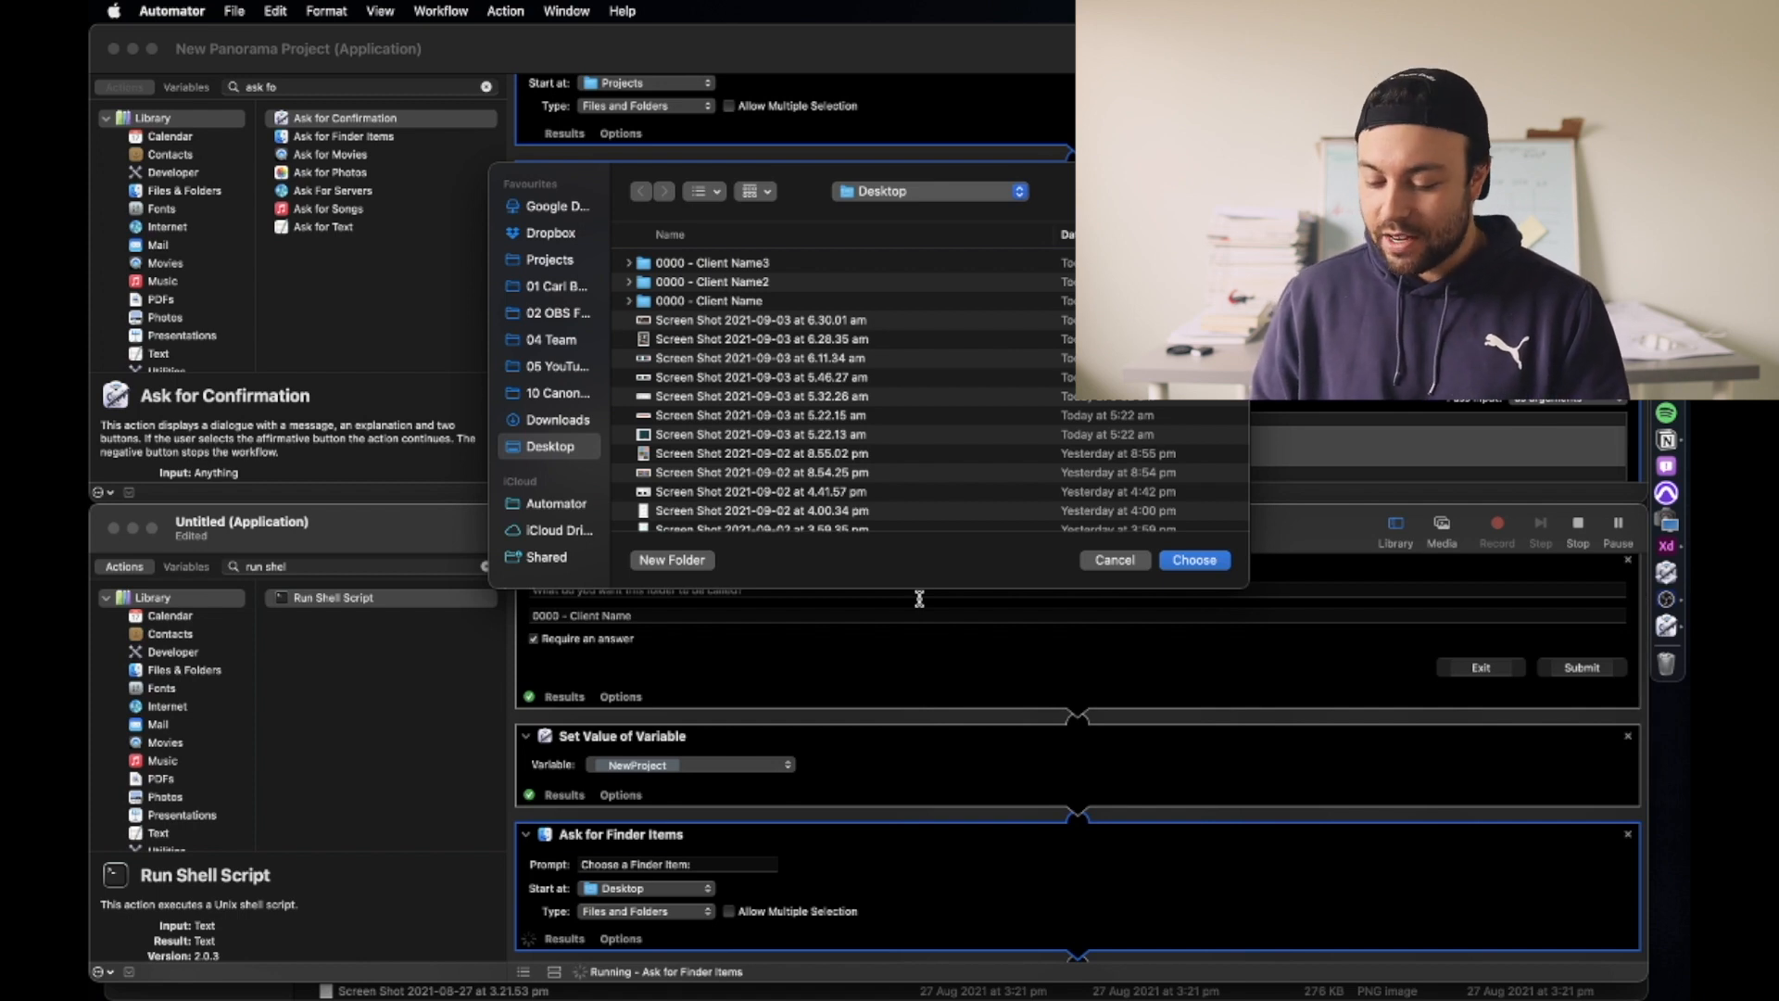
{"action": "key", "text": "Escape"}
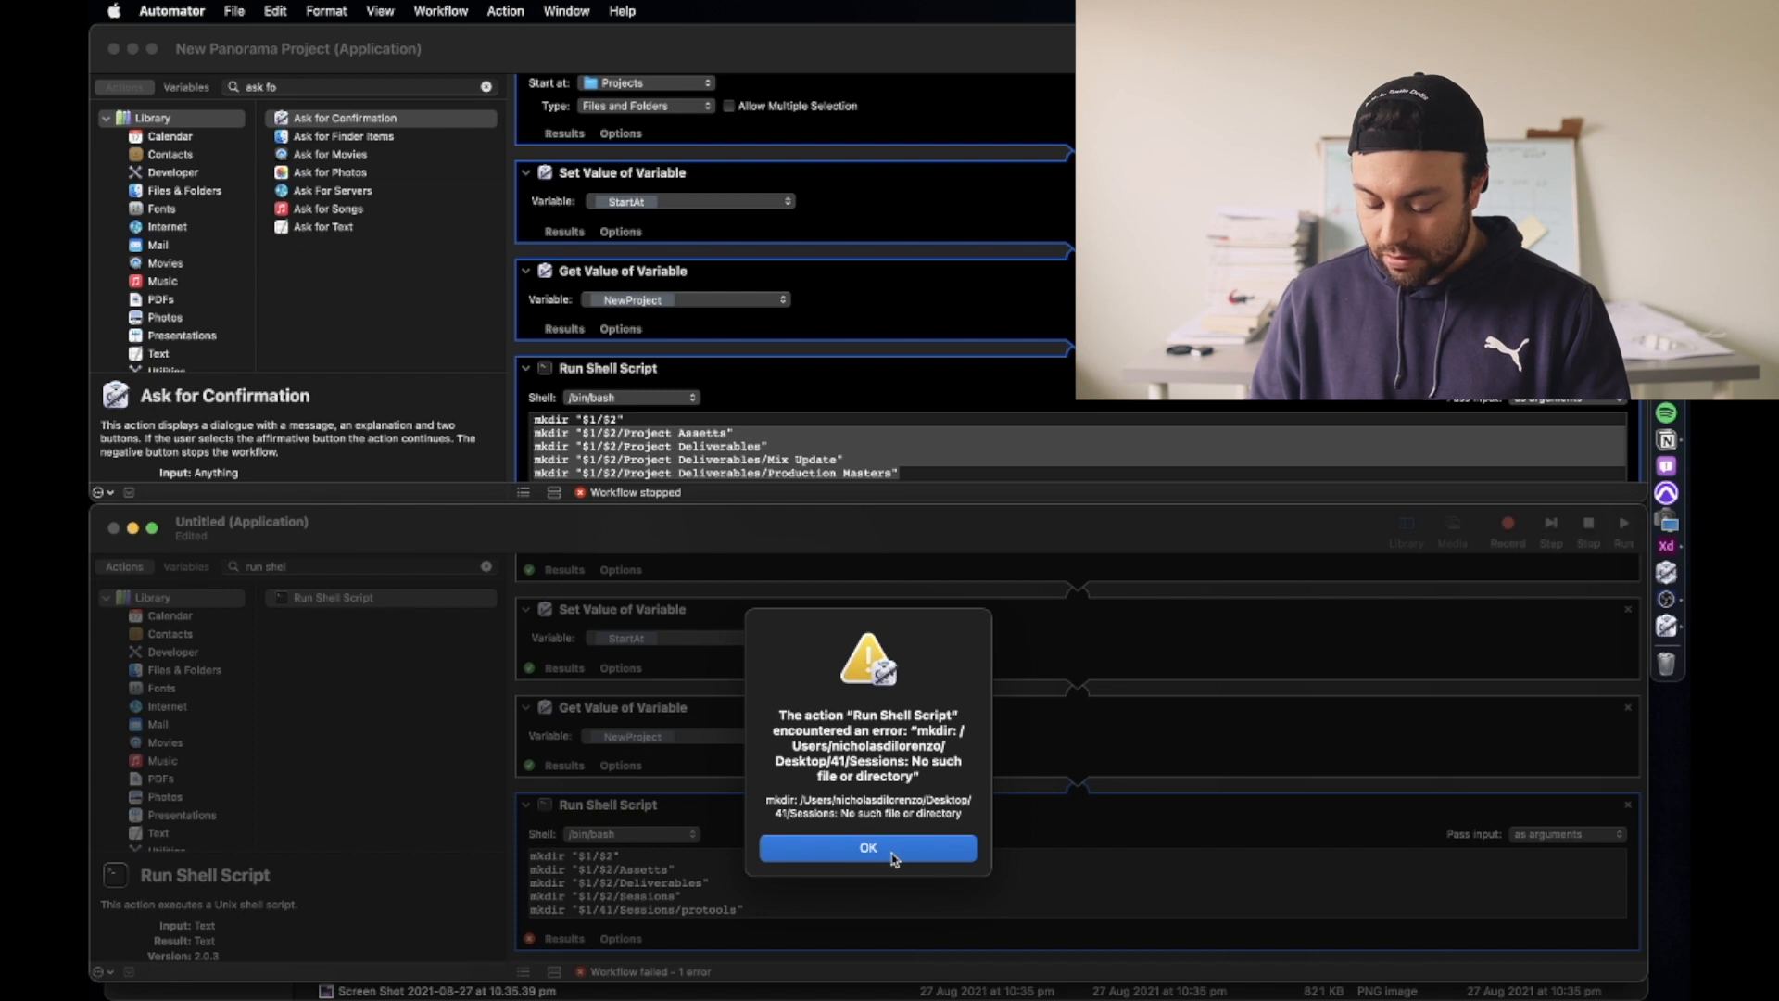
{"action": "key", "text": "space"}
Step: Switch to Finder to examine the subfolders of the new test project folder on the Desktop, and return to Automator
{"action": "key", "text": "Down"}
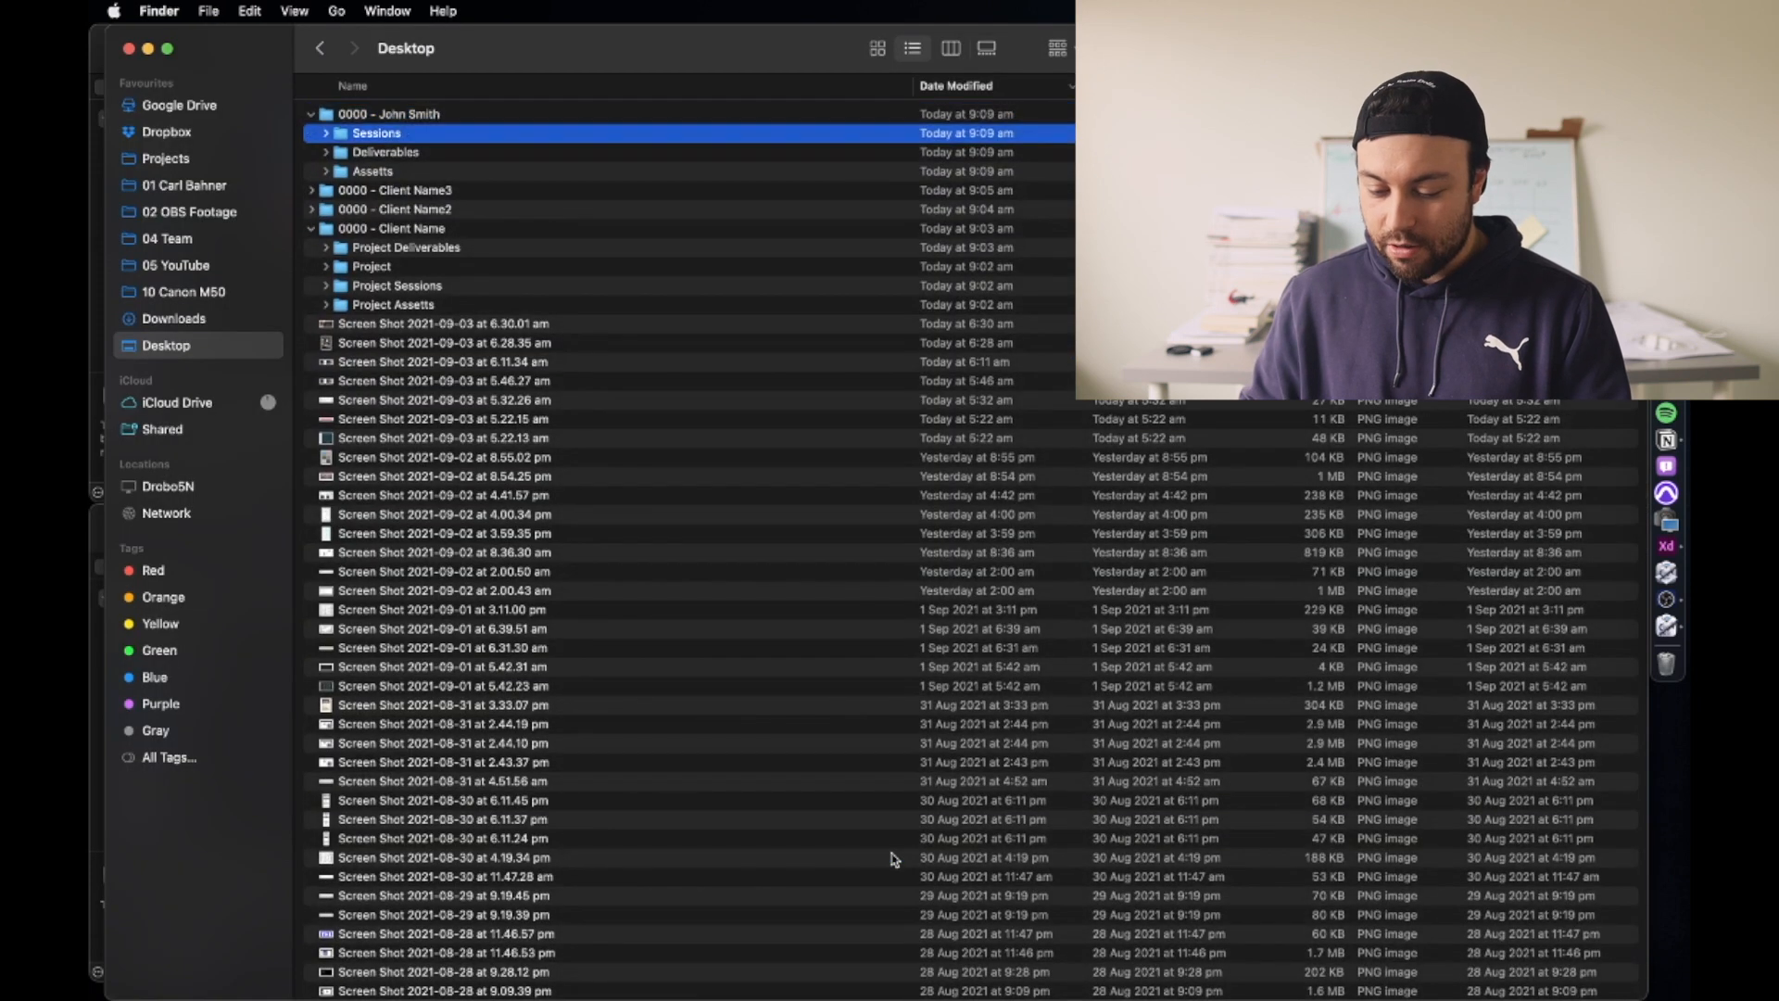
{"action": "key", "text": "Down"}
{"action": "key", "text": "Left"}
{"action": "key", "text": "Down"}
{"action": "key", "text": "Up"}
{"action": "key", "text": "Up"}
{"action": "key", "text": "Up"}
{"action": "key", "text": "Down"}
{"action": "key", "text": "Up"}
{"action": "key", "text": "Down"}
{"action": "key", "text": "Down"}
{"action": "key", "text": "Up"}
{"action": "key", "text": "Up"}
{"action": "key", "text": "super+Tab"}
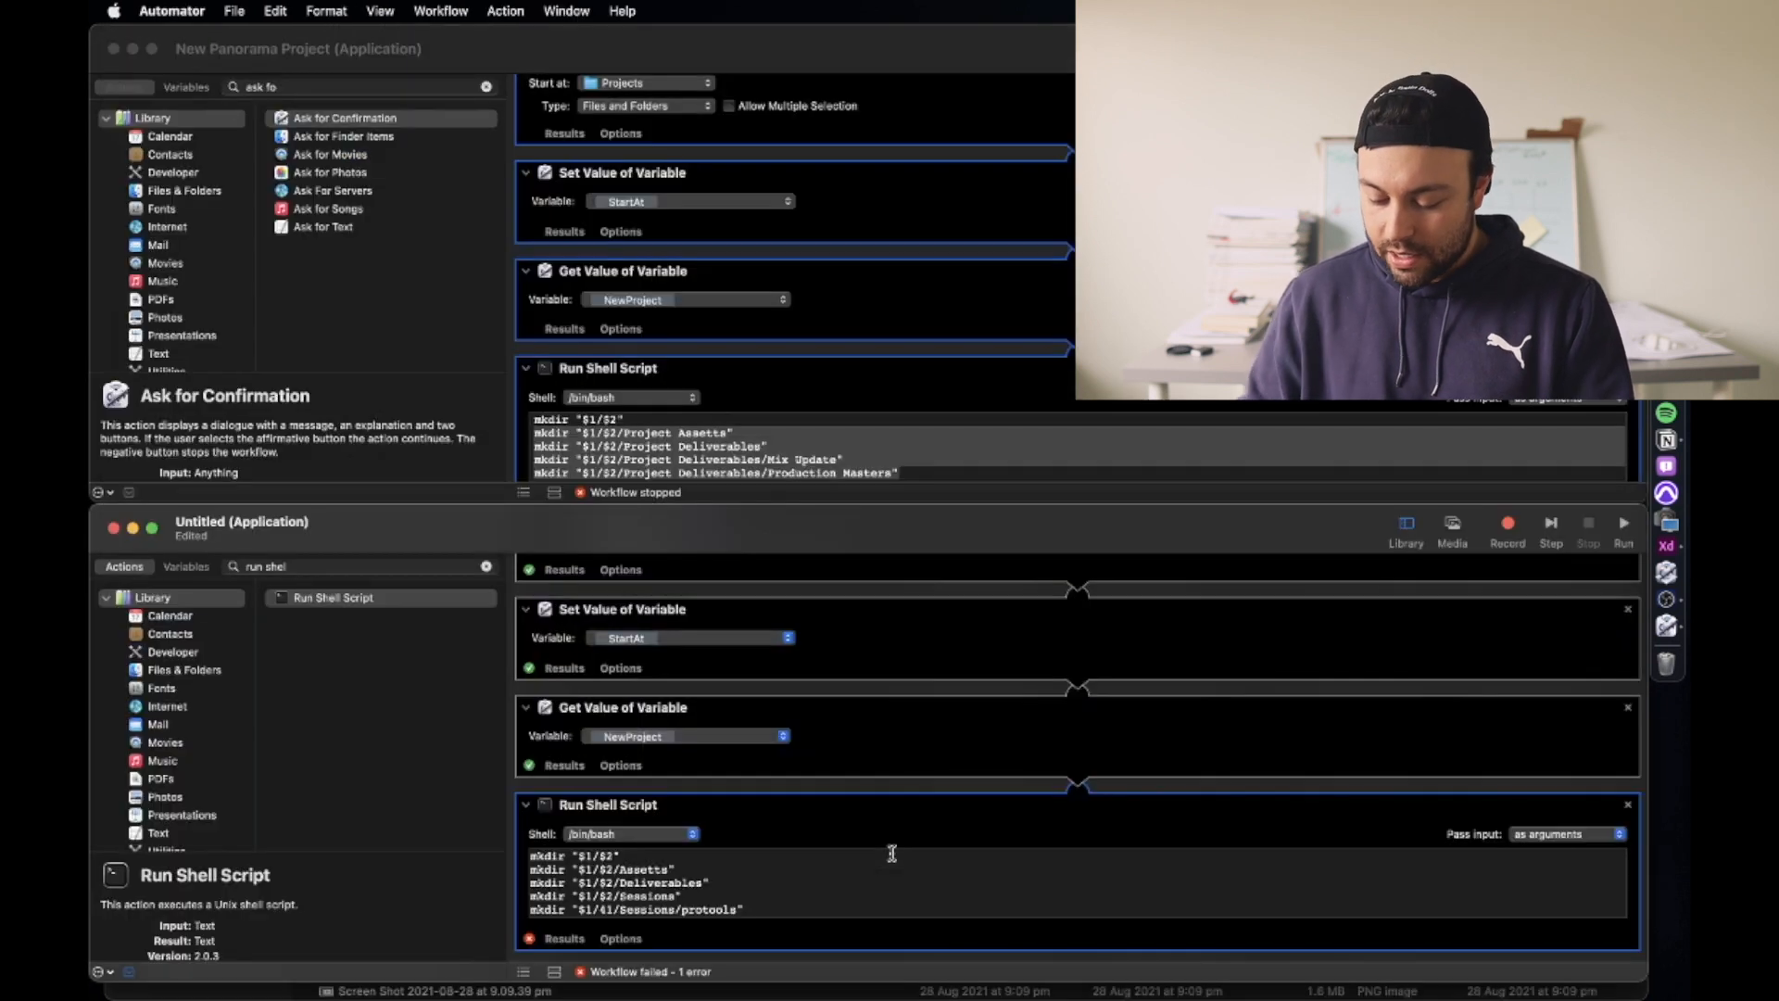
{"action": "left_click_drag", "start_coordinate": [740, 897], "coordinate": [507, 902]}
{"action": "key", "text": "BackSpace"}
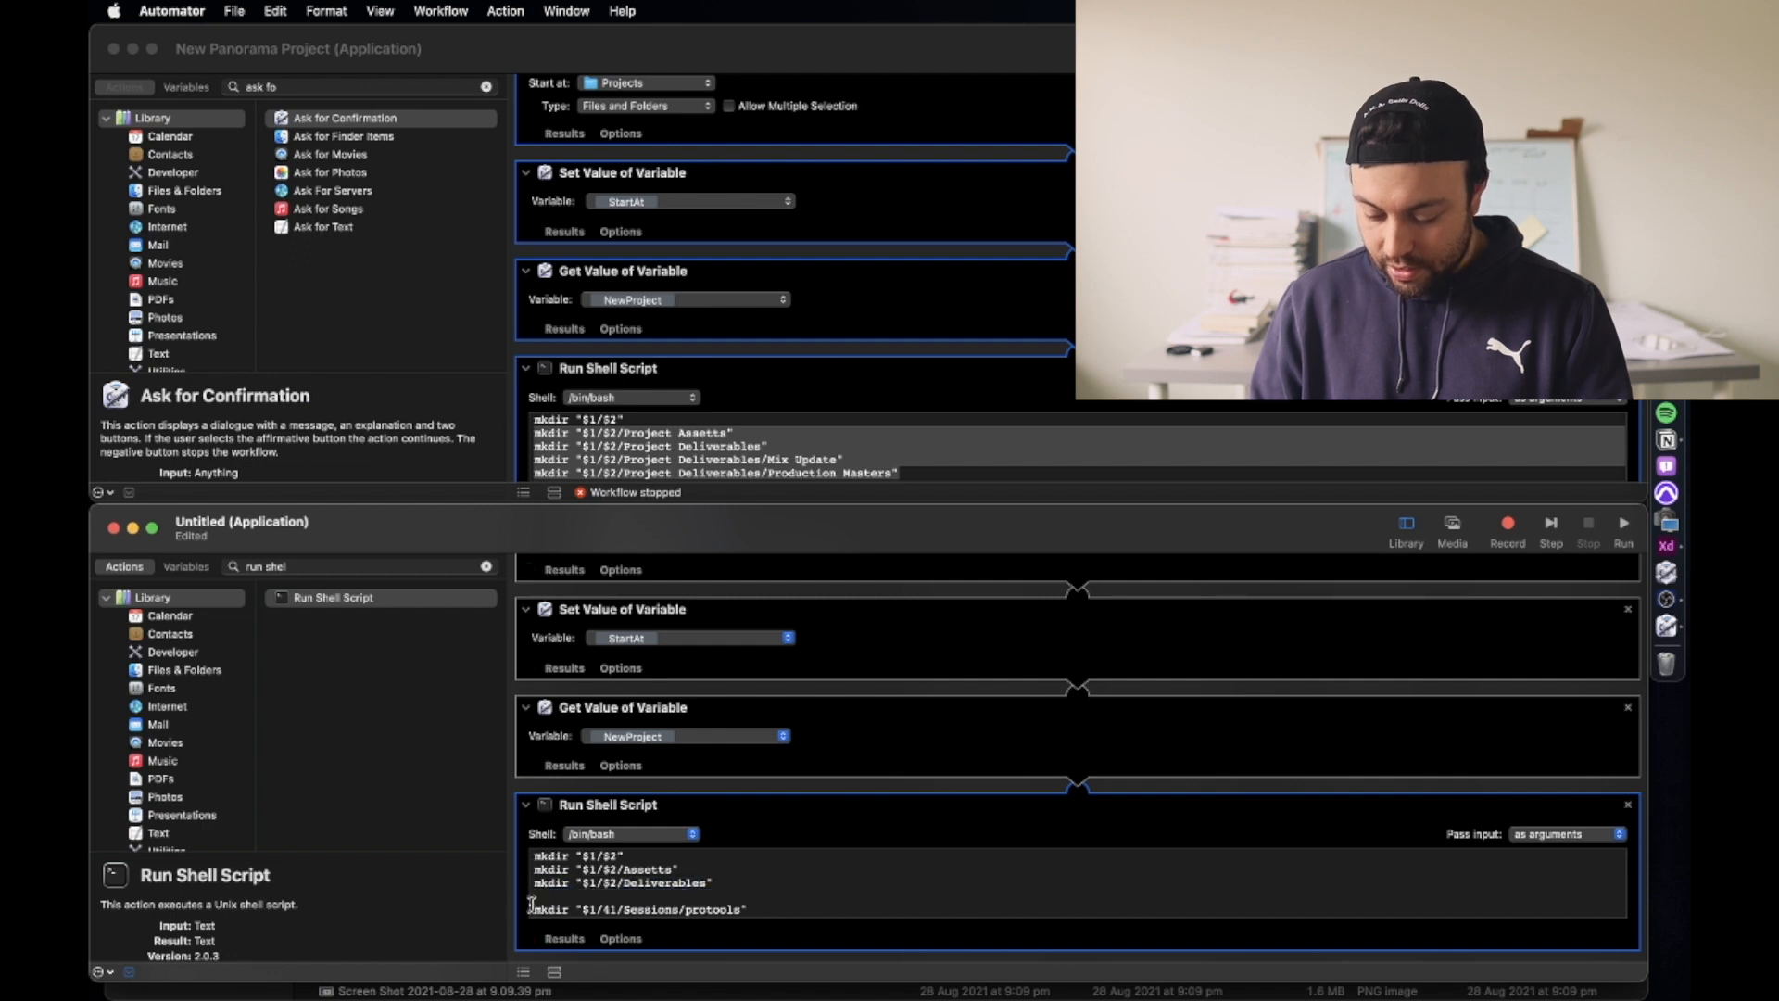
{"action": "scroll", "coordinate": [667, 899], "scroll_direction": "right", "scroll_amount": 1}
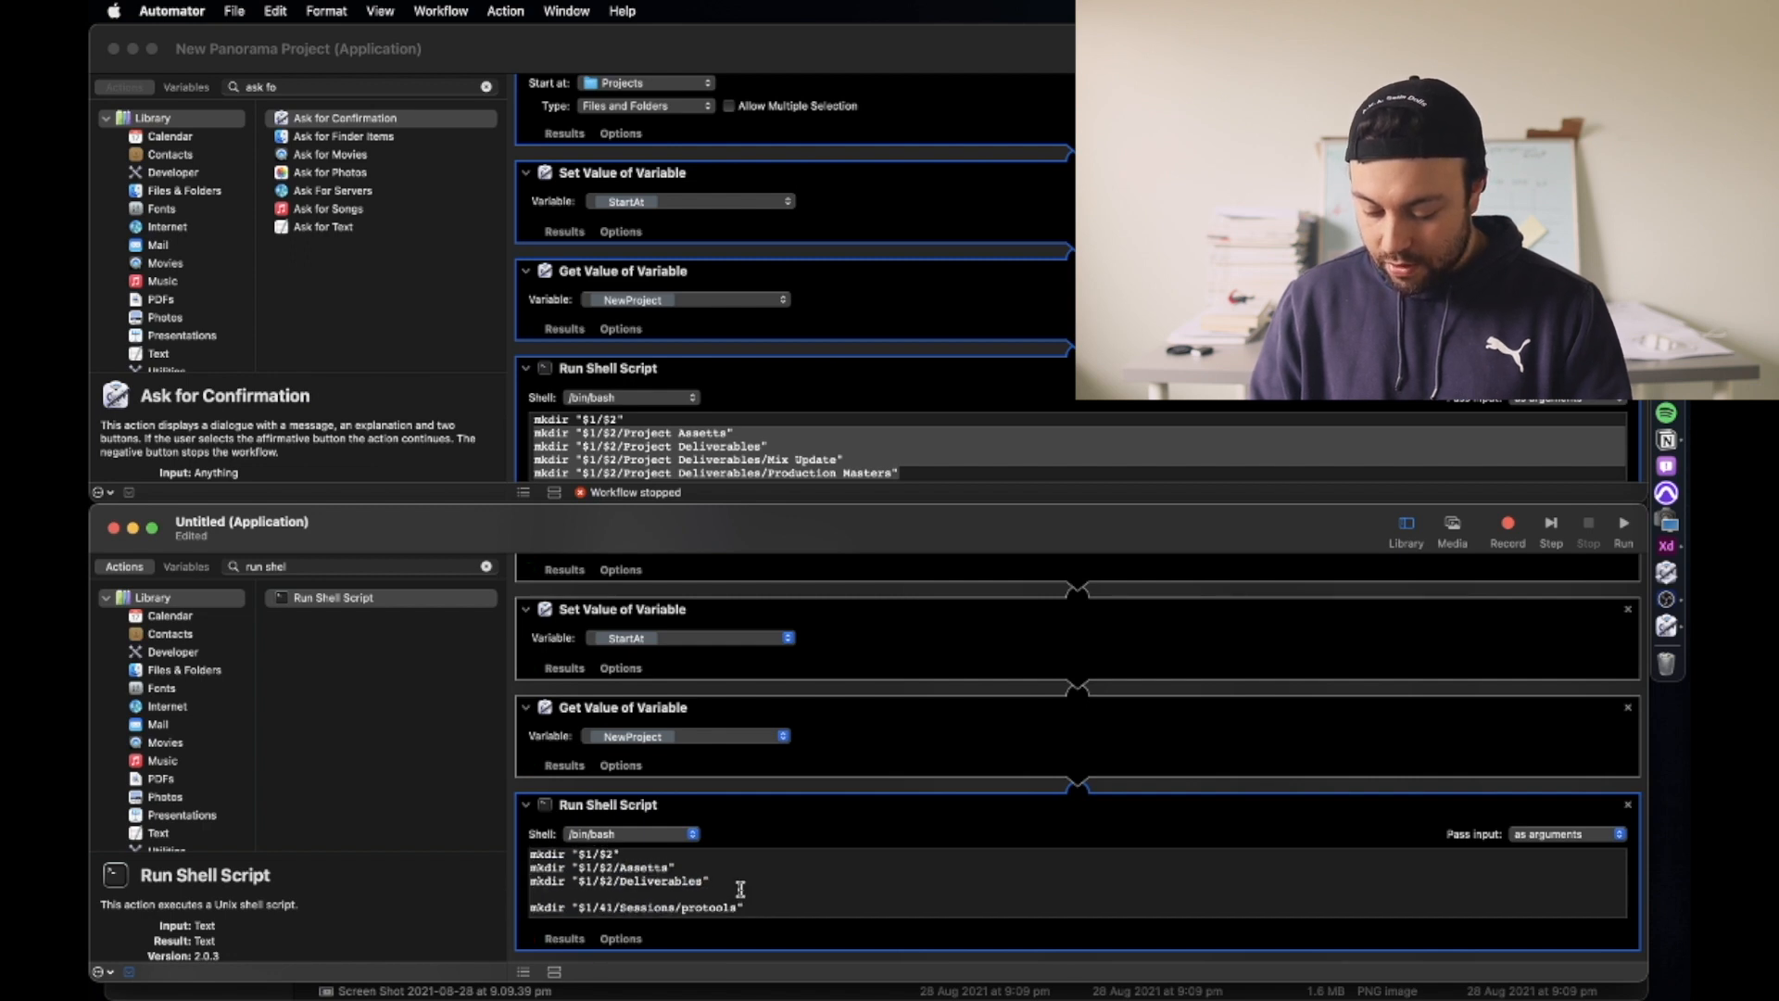
{"action": "key", "text": "ctrl+z"}
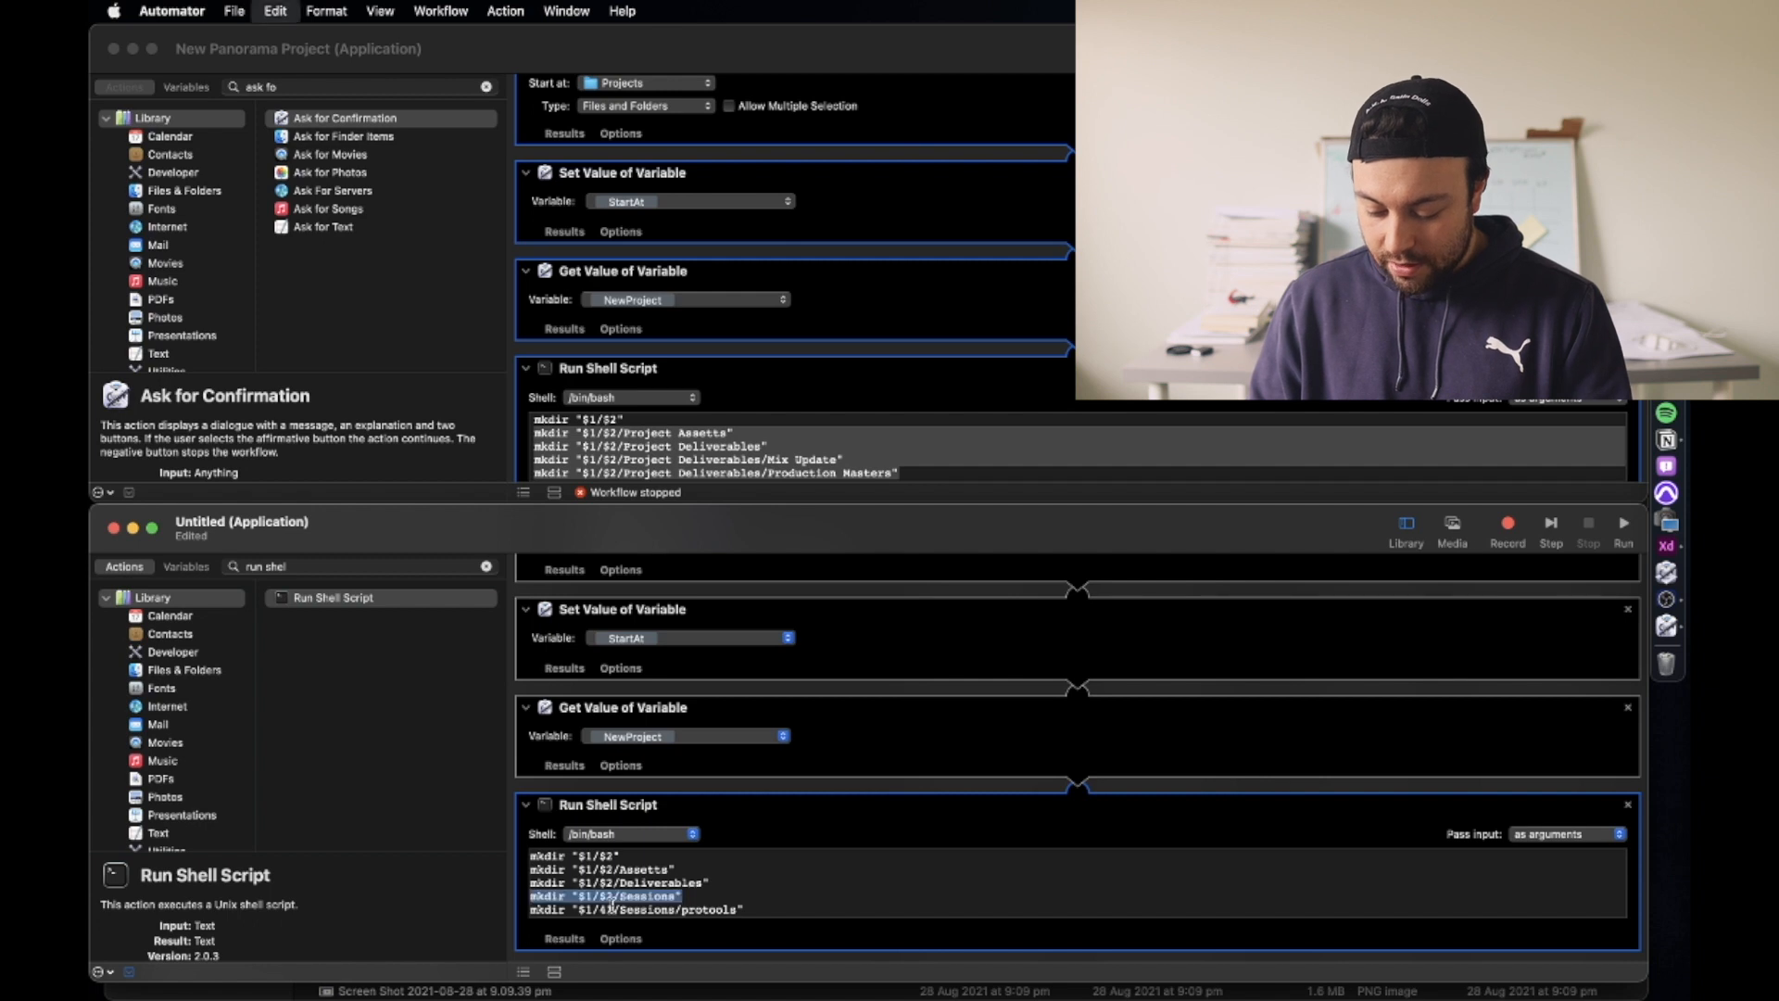
Step: Correct the protools path in the script's last line to "$1/$2/Sessions/protools"
{"action": "left_click", "coordinate": [613, 908]}
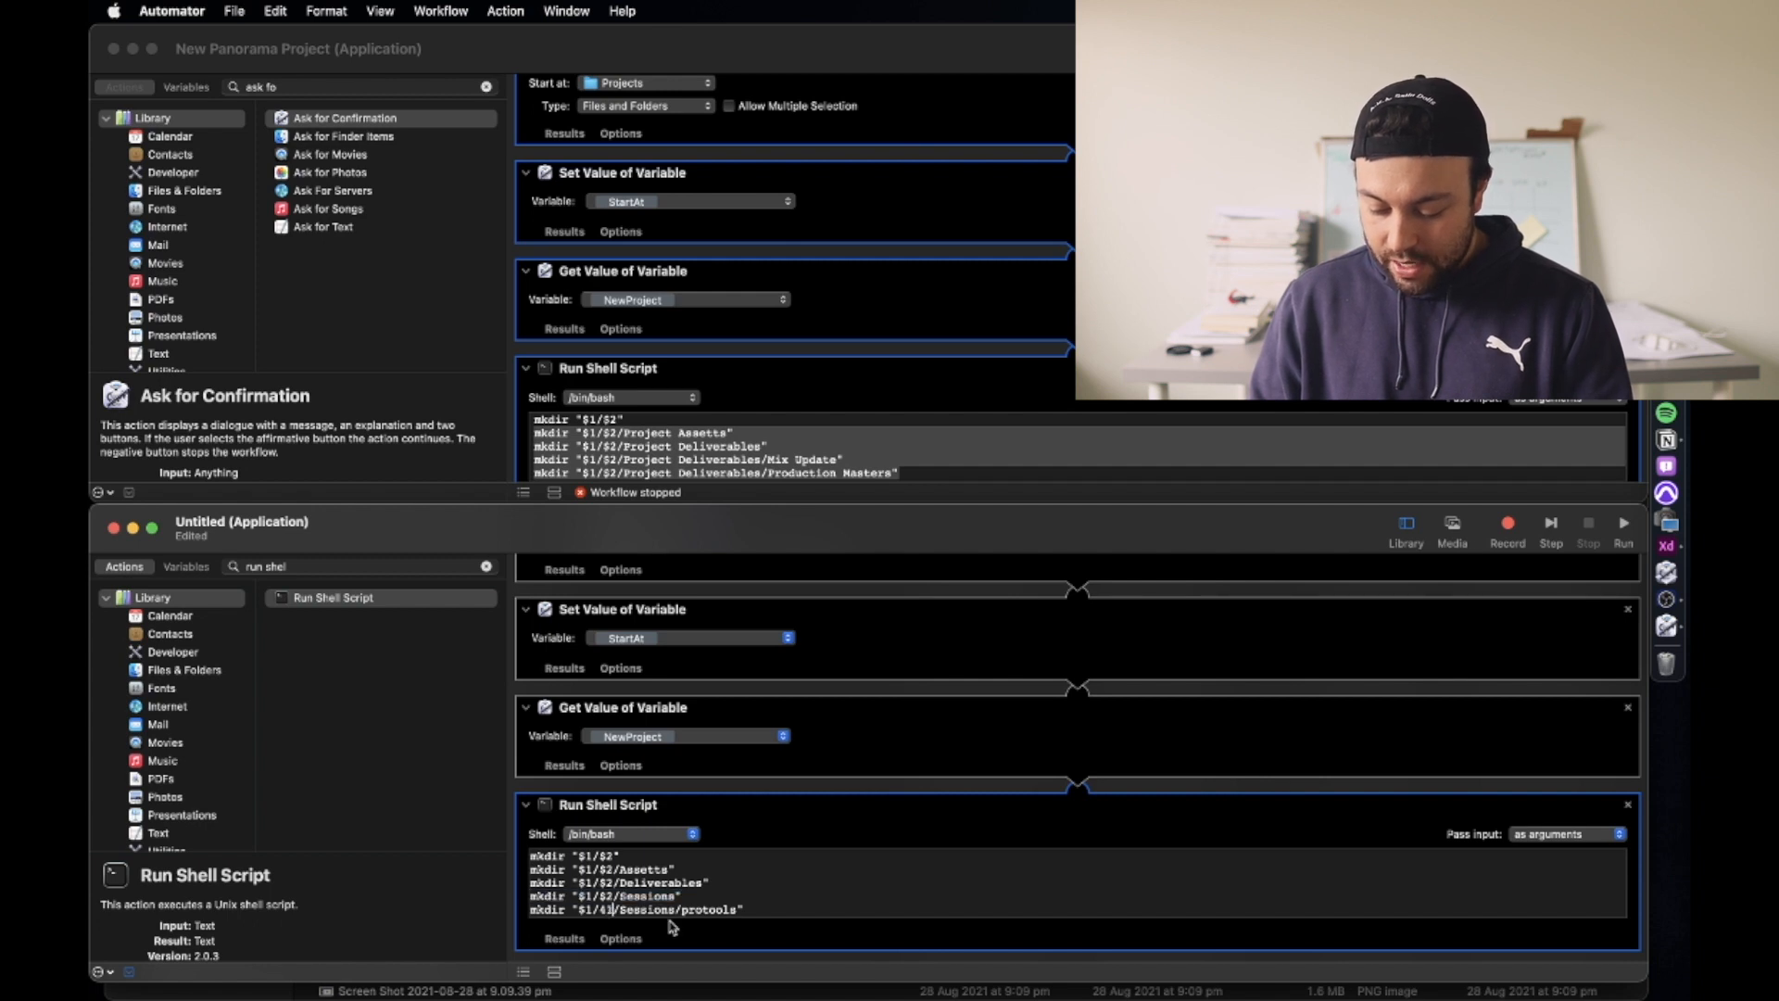
{"action": "key", "text": "BackSpace"}
{"action": "type", "text": "$"}
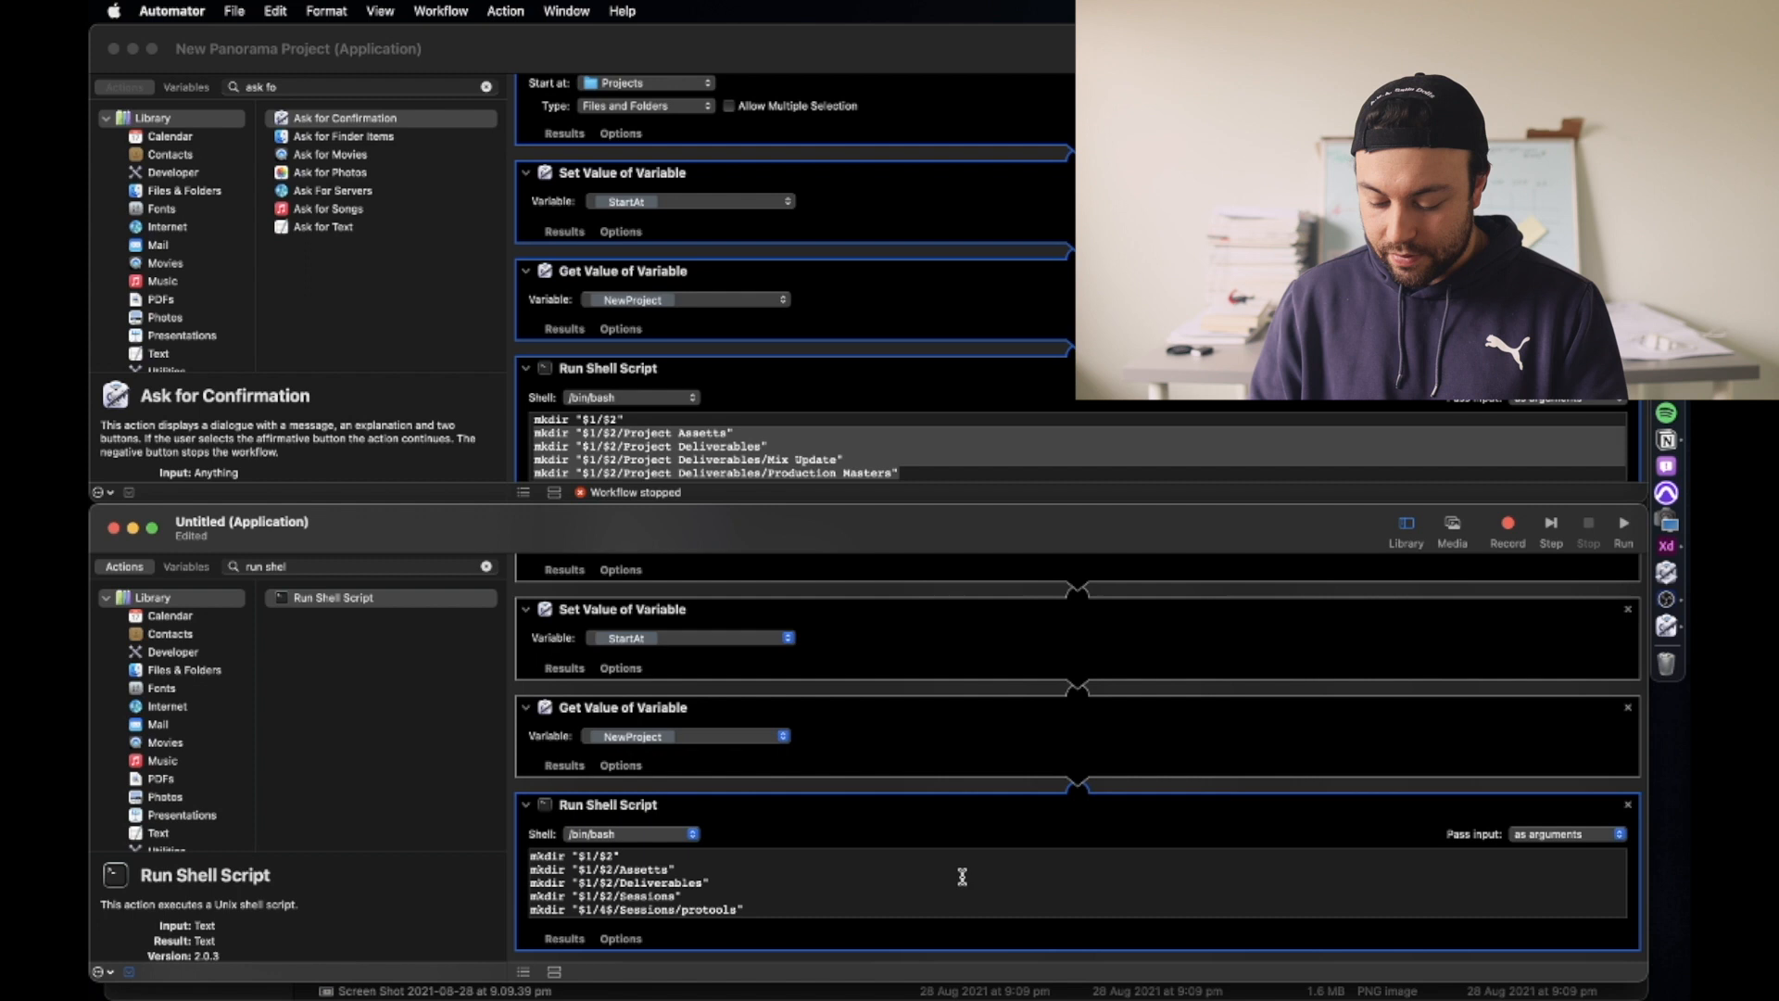
{"action": "key", "text": "BackSpace"}
{"action": "key", "text": "BackSpace"}
{"action": "type", "text": "$"}
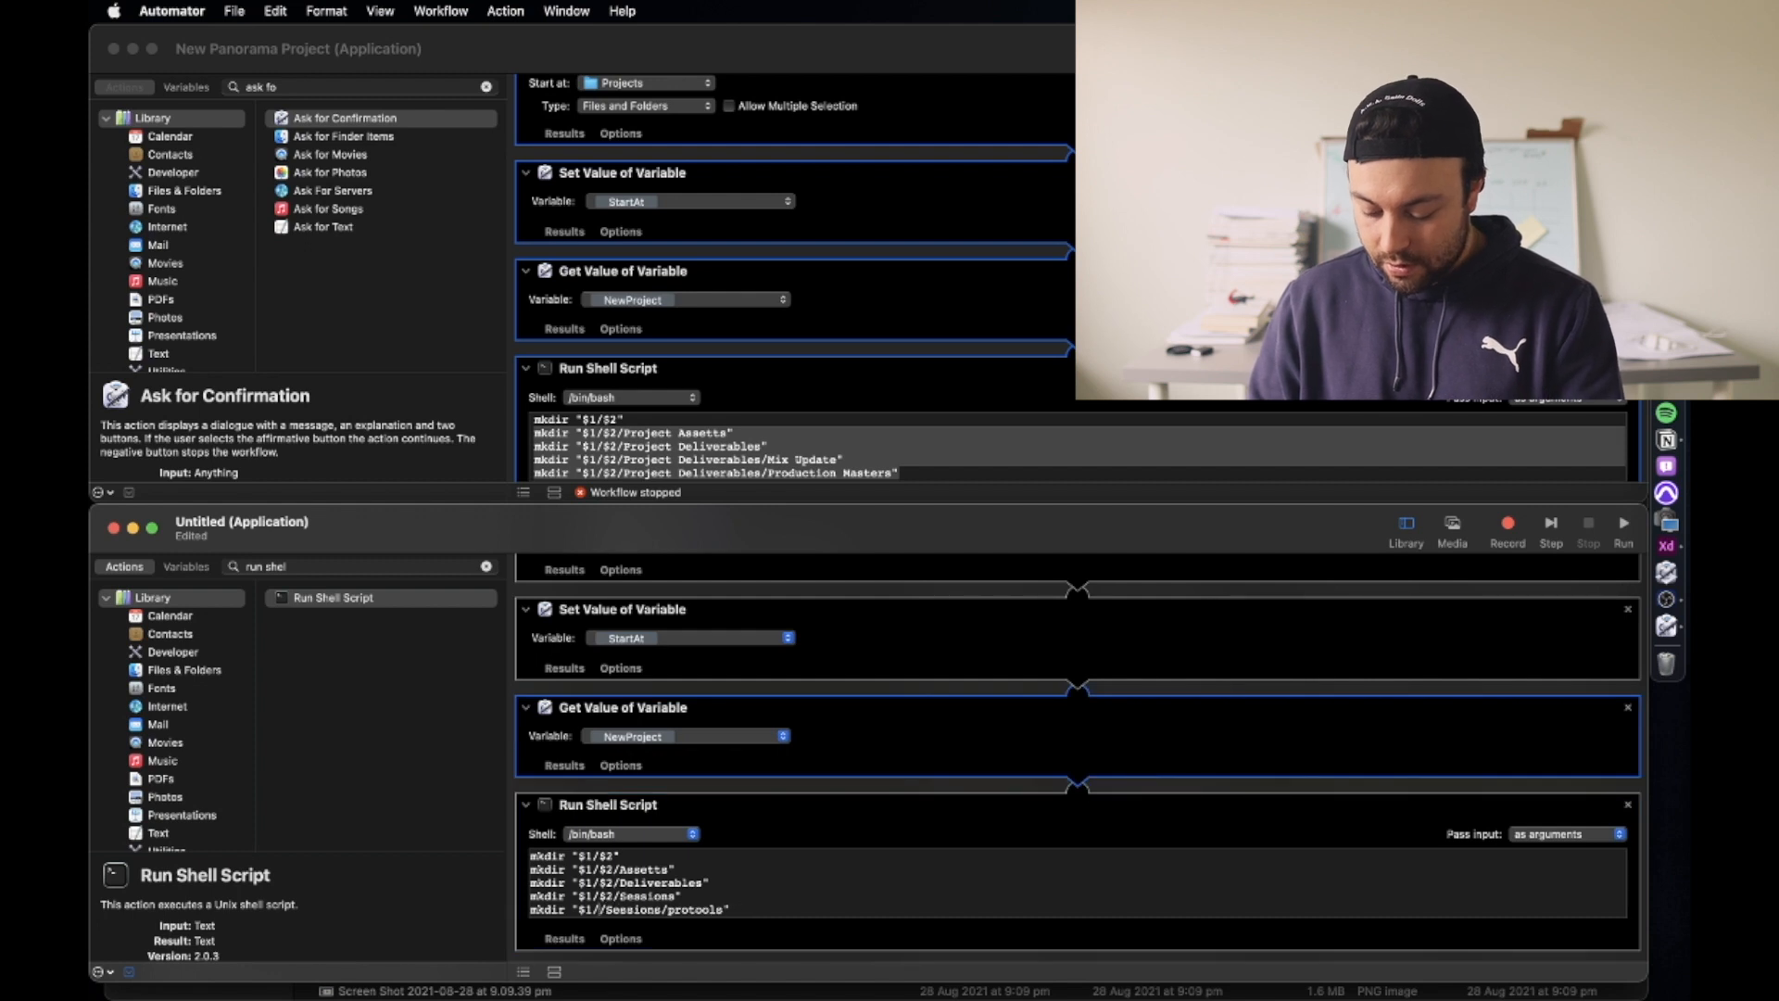
{"action": "type", "text": "2"}
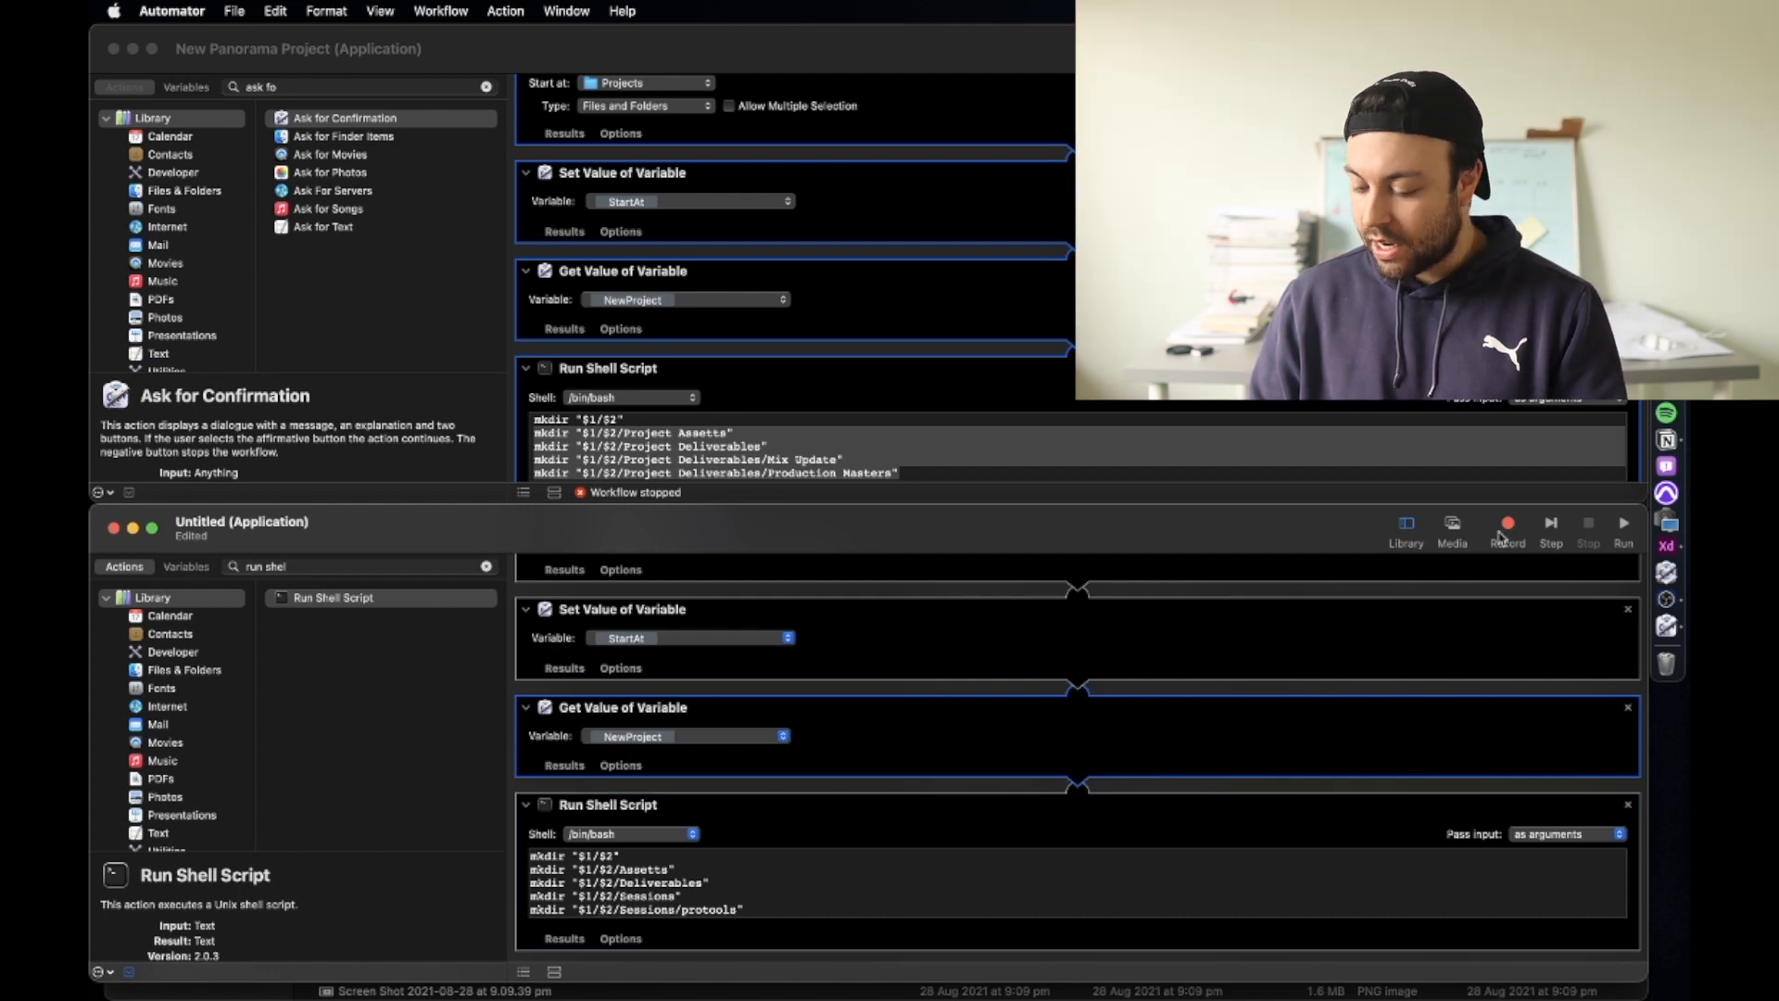
Step: Run the workflow again with the folder name "0000 - Client Name 3" and the Desktop as the location
{"action": "left_click", "coordinate": [1624, 524]}
{"action": "key", "text": "Right"}
{"action": "type", "text": "3"}
{"action": "key", "text": "Return"}
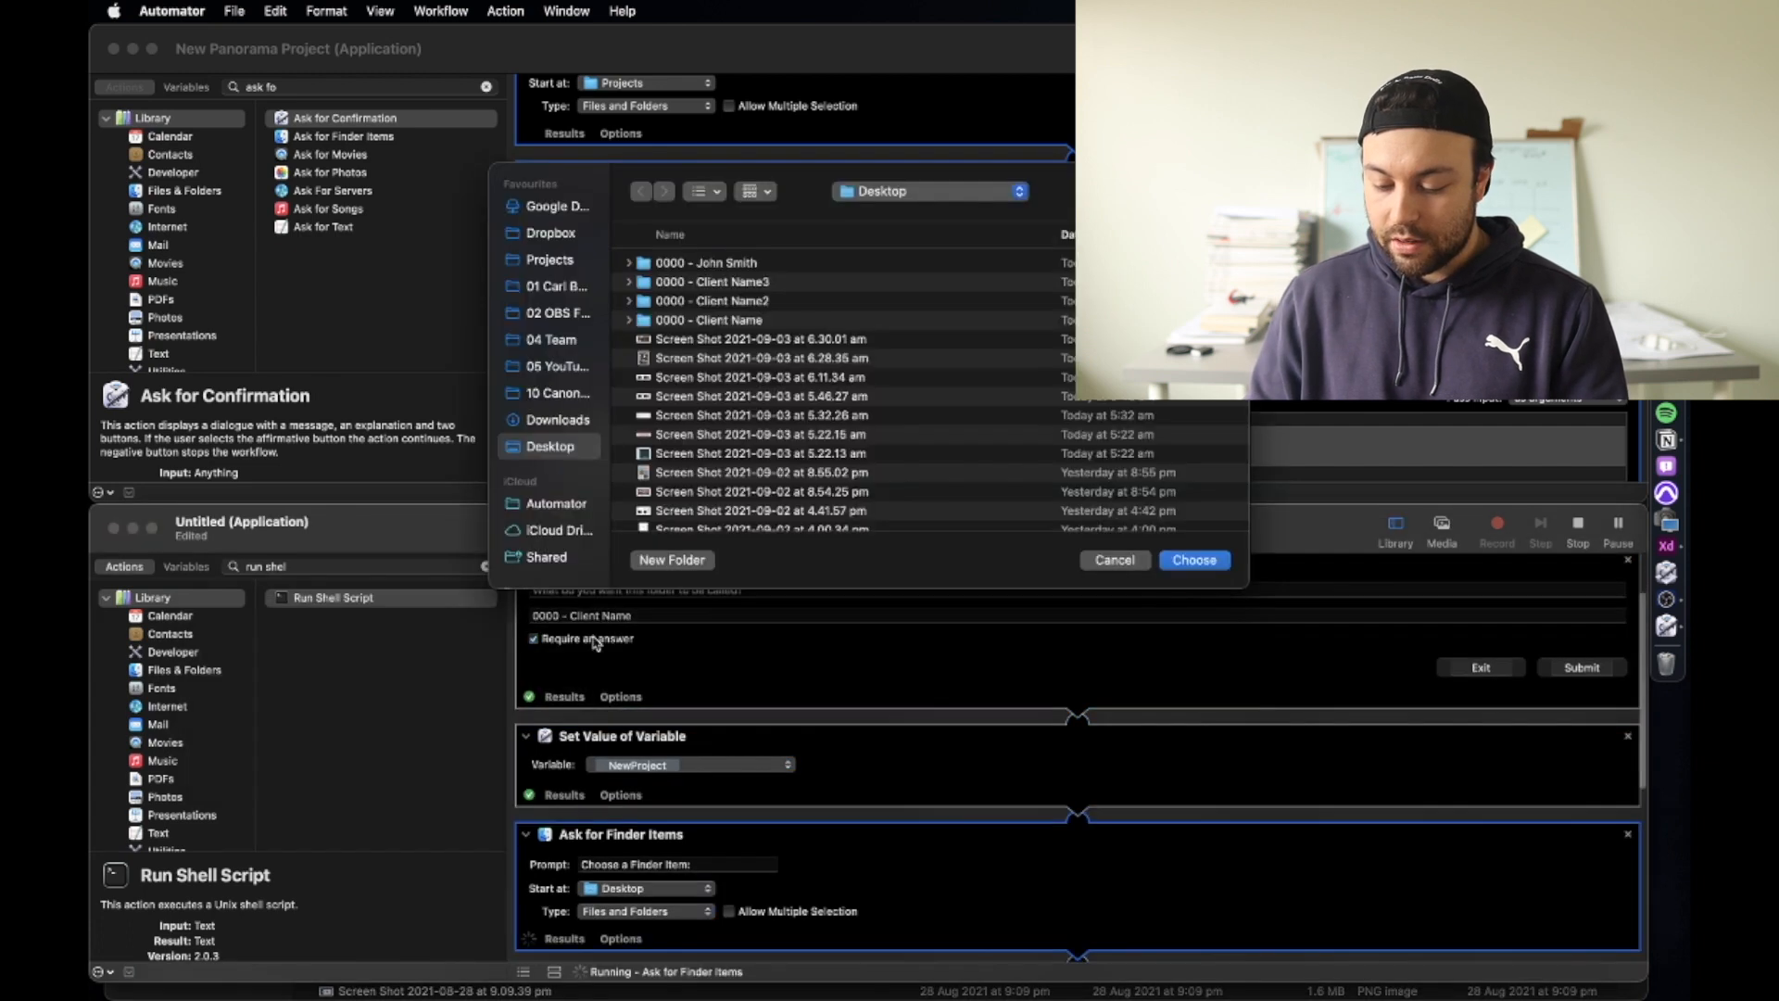
{"action": "key", "text": "Return"}
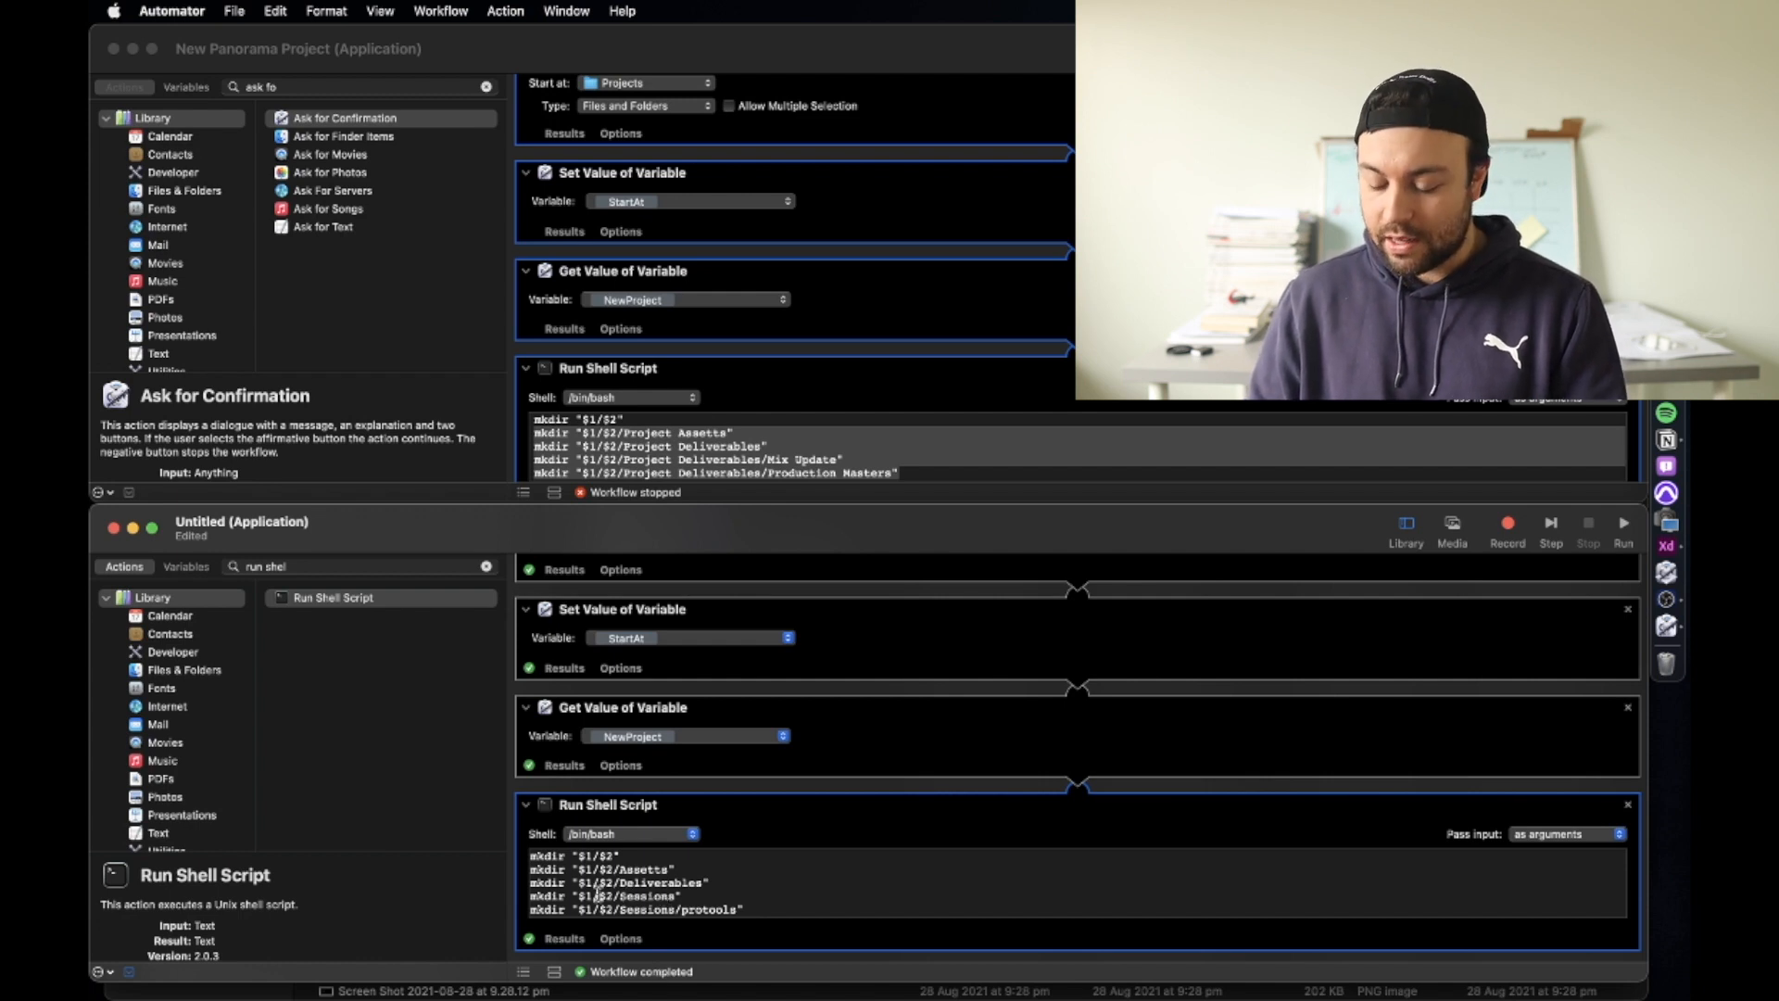
Step: Switch to Finder, expand the new "0000 - Client Name 3" folder to examine its subfolders, and return to Automator
{"action": "key", "text": "super+Tab"}
{"action": "key", "text": "Up"}
{"action": "key", "text": "Right"}
{"action": "key", "text": "Down"}
{"action": "key", "text": "Right"}
{"action": "key", "text": "Down"}
{"action": "key", "text": "Right"}
{"action": "key", "text": "Down"}
{"action": "key", "text": "Right"}
{"action": "key", "text": "Down"}
{"action": "key", "text": "Right"}
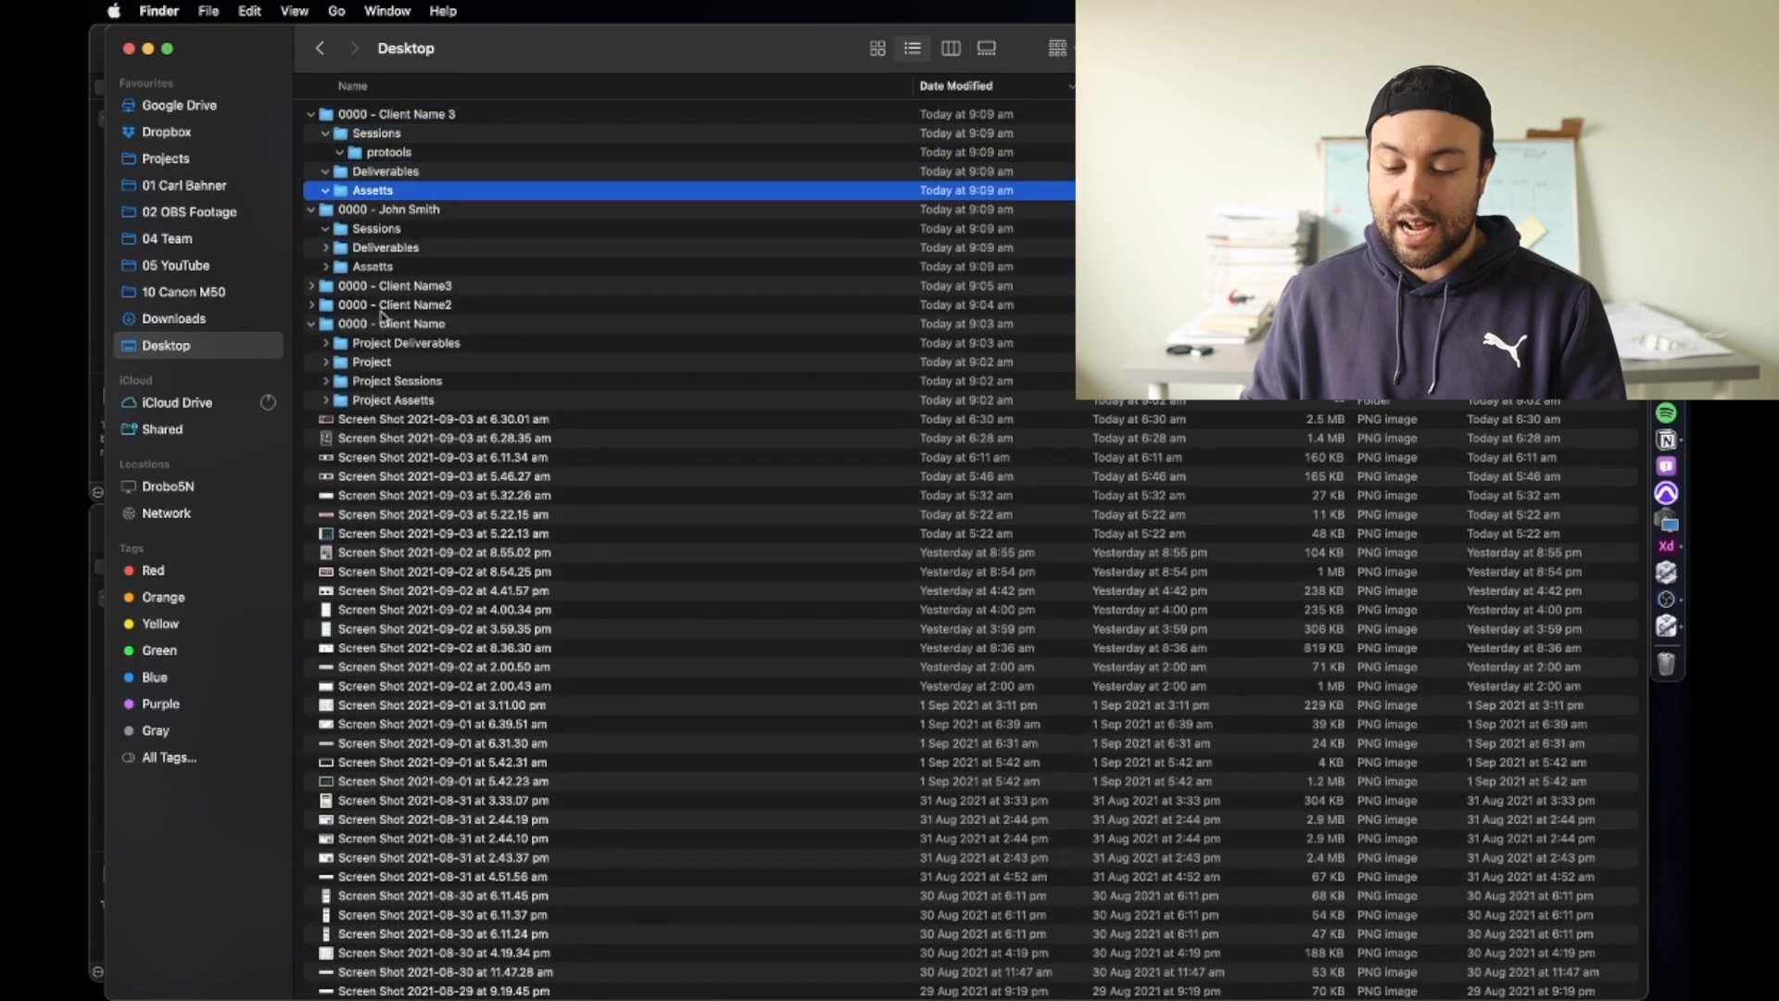
{"action": "key", "text": "super+Tab"}
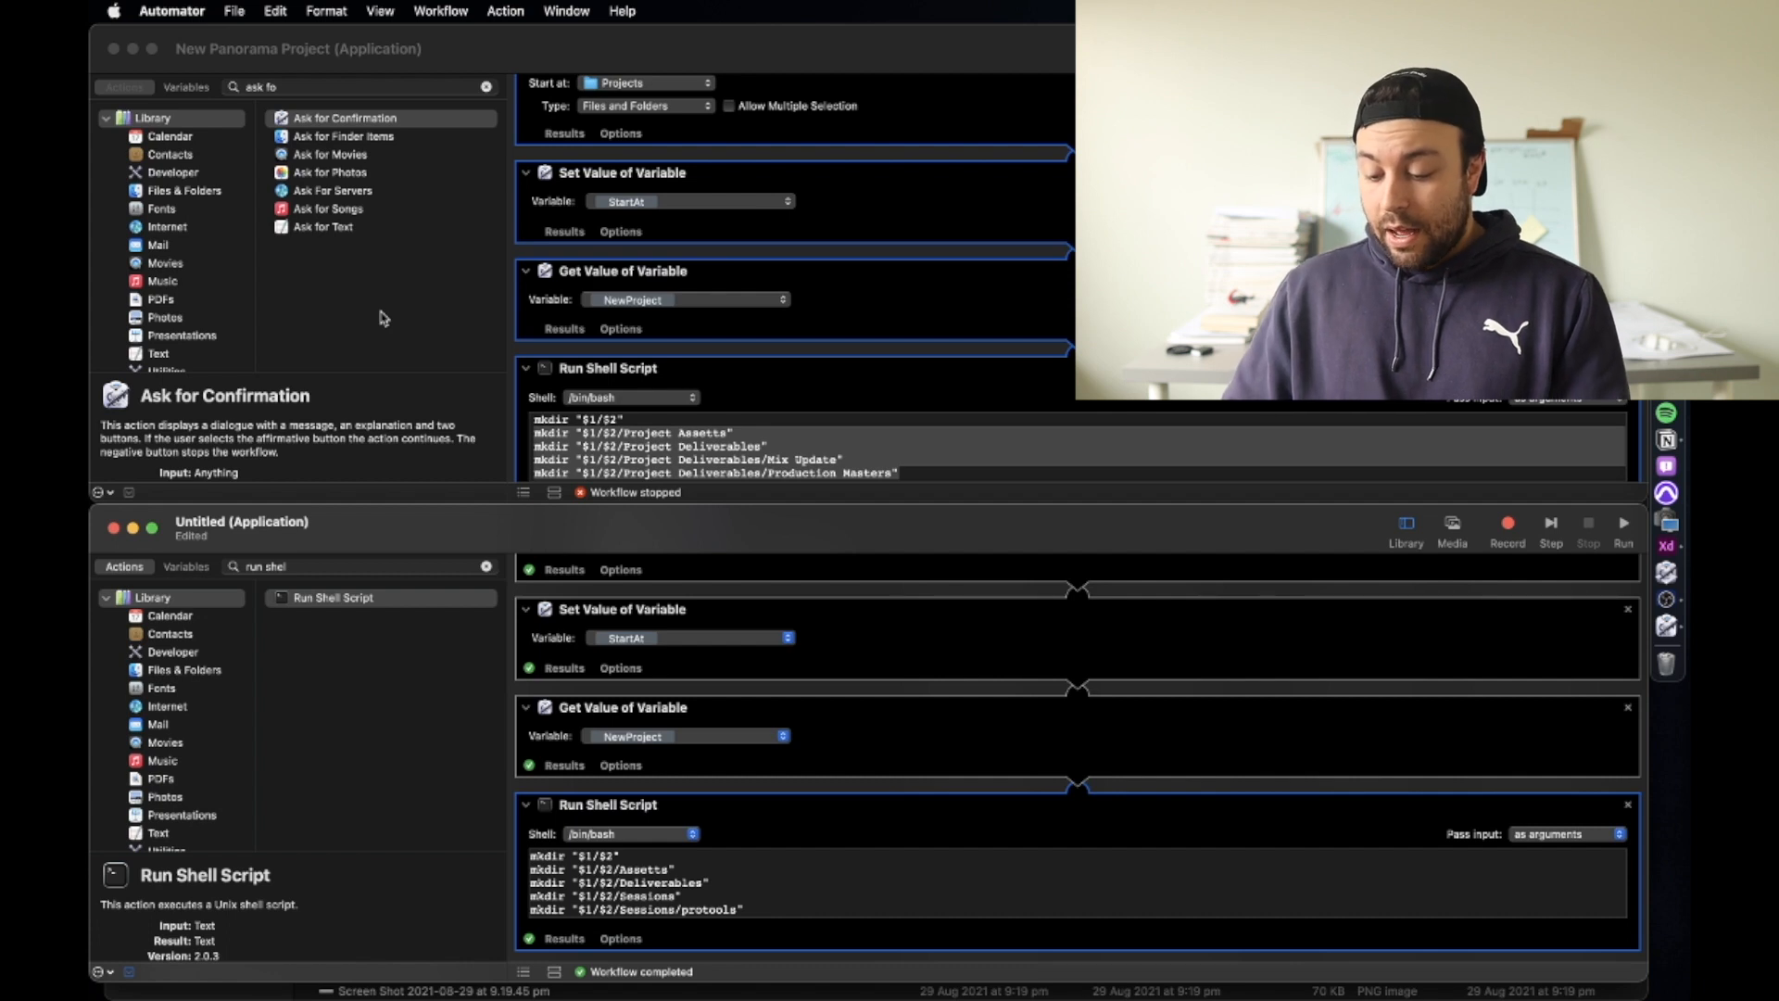
{"action": "key", "text": "super+Tab"}
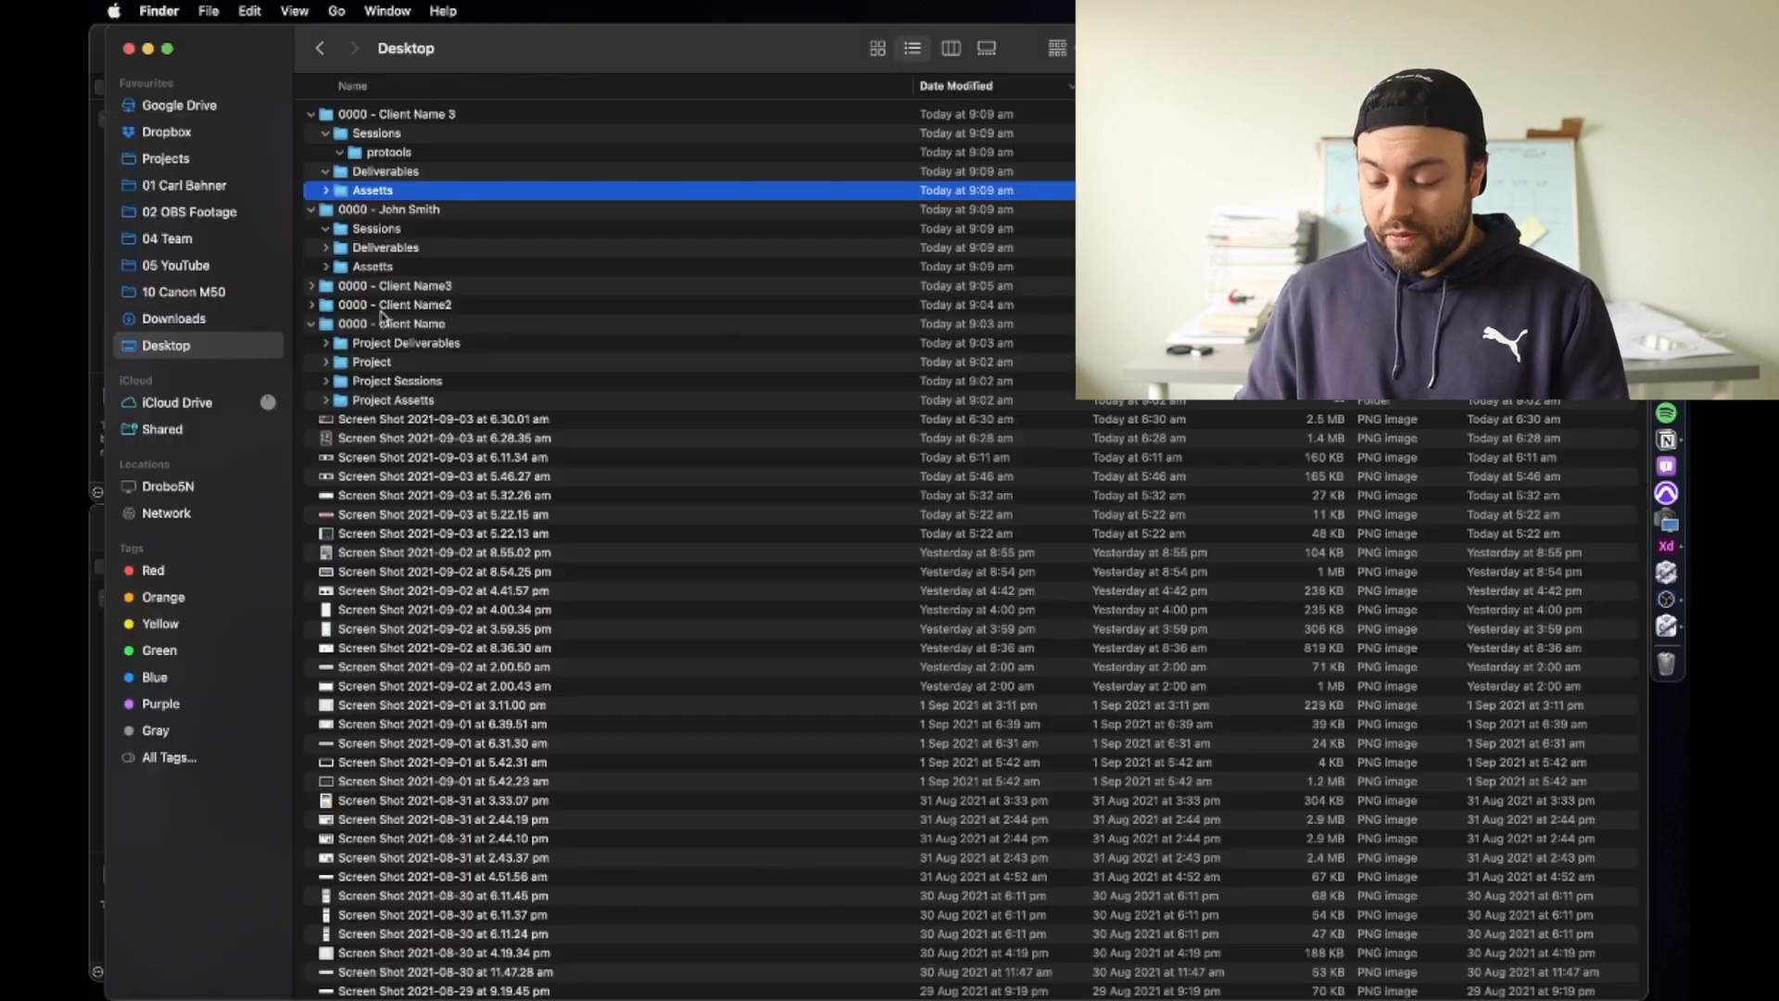
{"action": "key", "text": "super+Tab"}
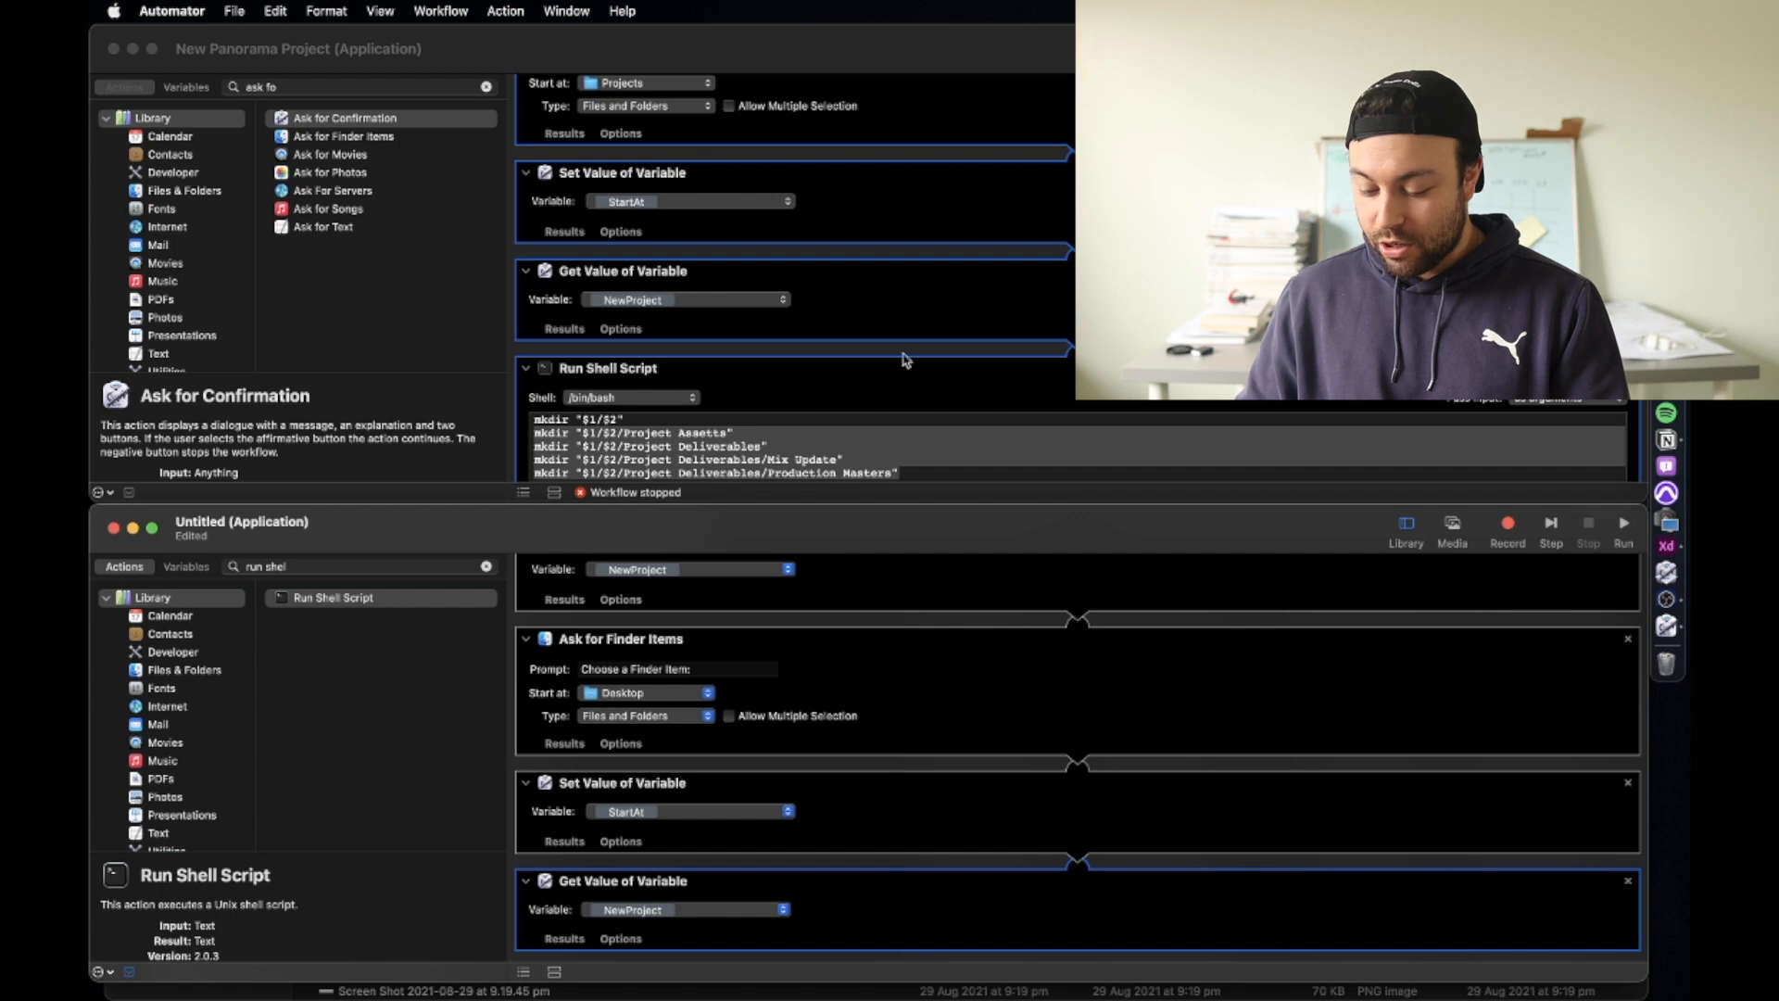
{"action": "left_click", "coordinate": [235, 10]}
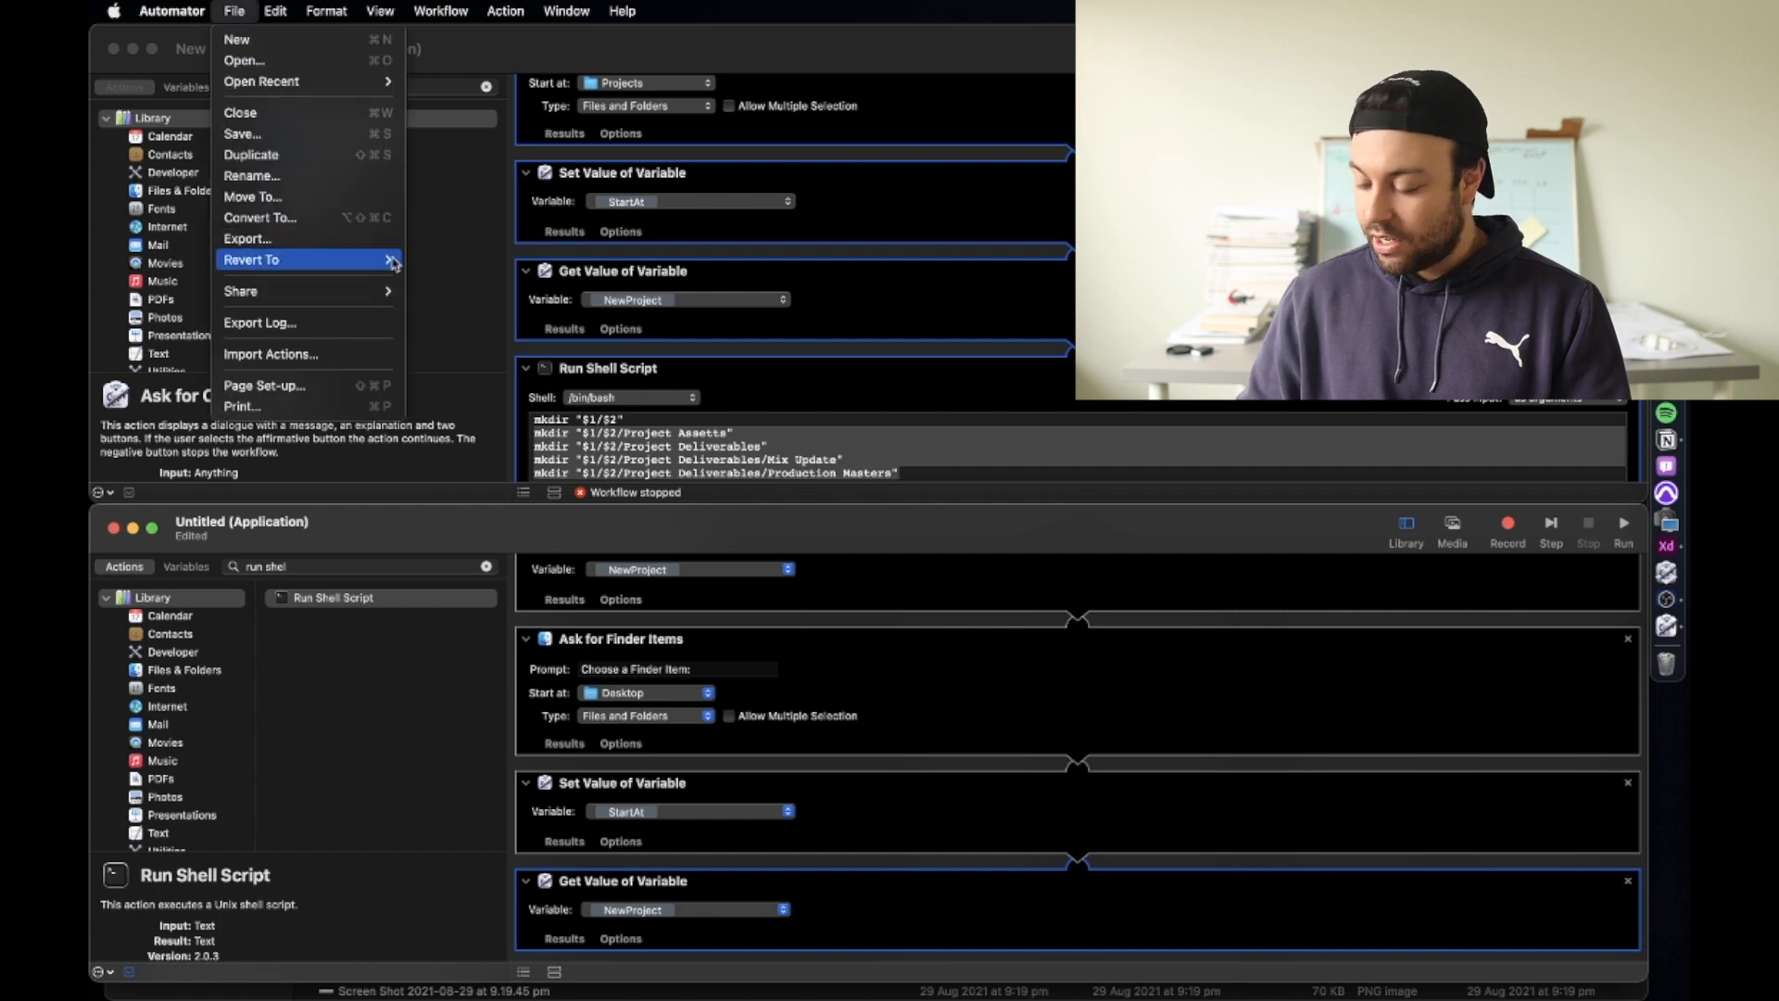
{"action": "left_click", "coordinate": [1667, 625]}
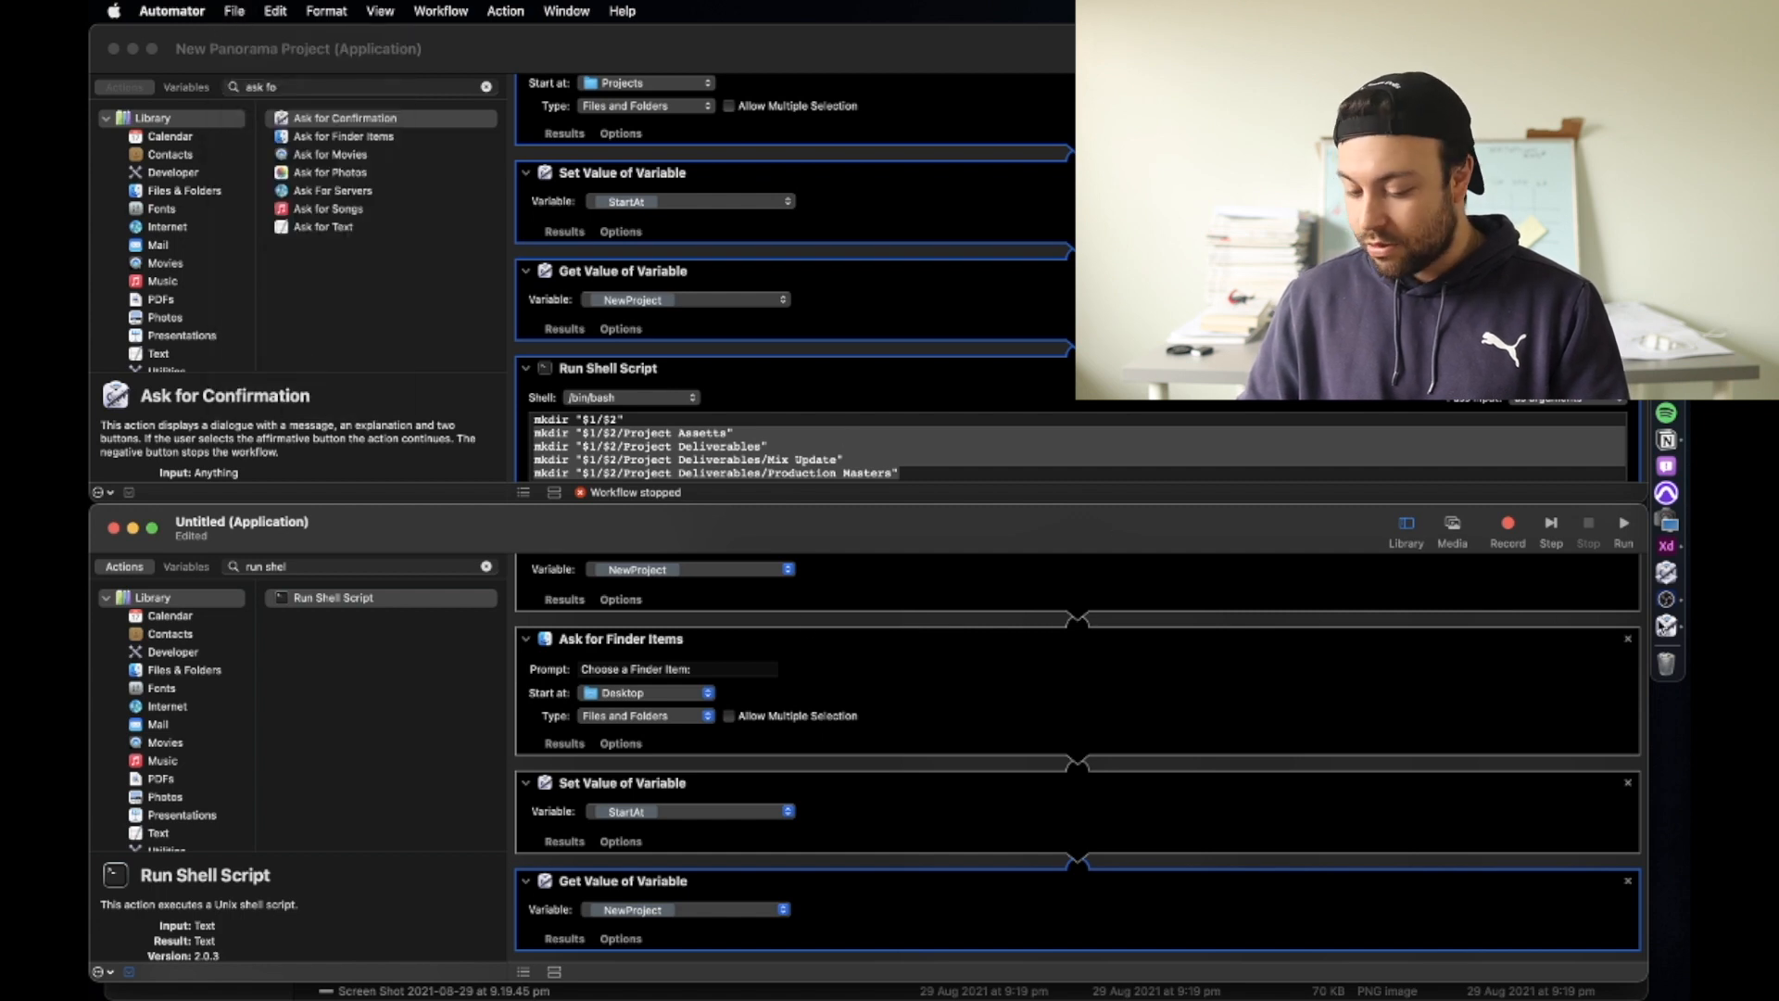
Step: Launch the existing project folder application, submit a project name and cancel the location choice
{"action": "left_click", "coordinate": [1672, 576]}
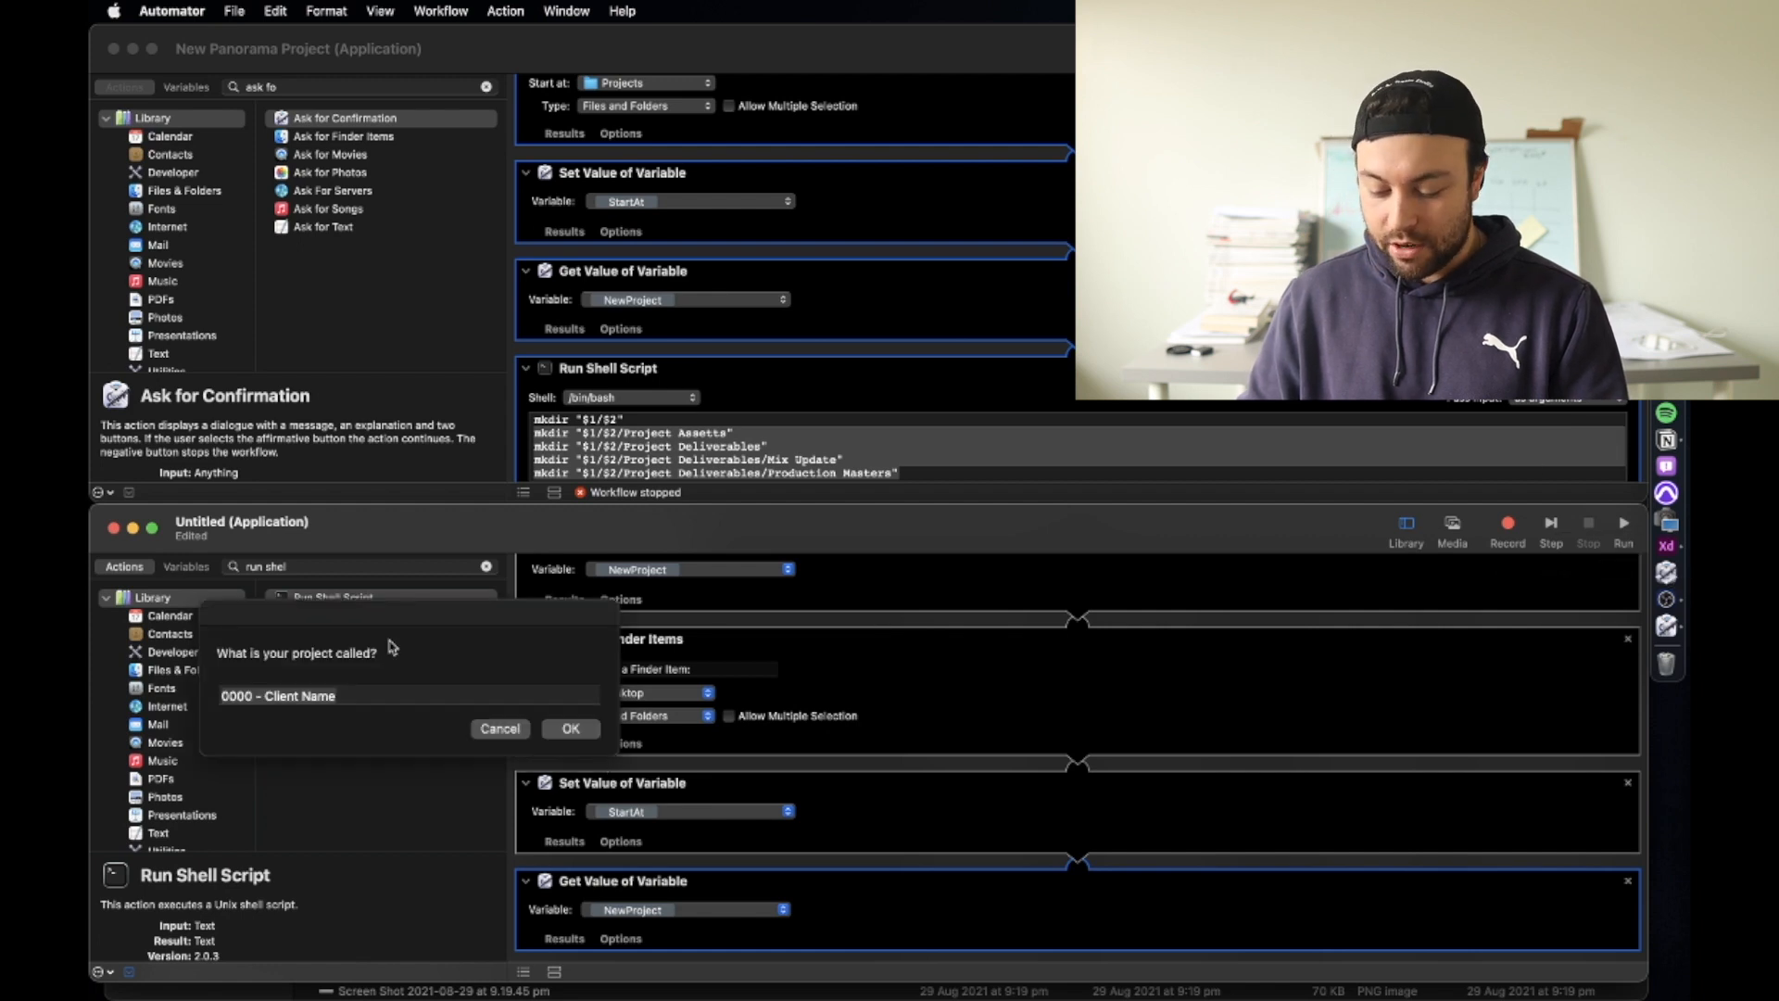
{"action": "left_click", "coordinate": [367, 695]}
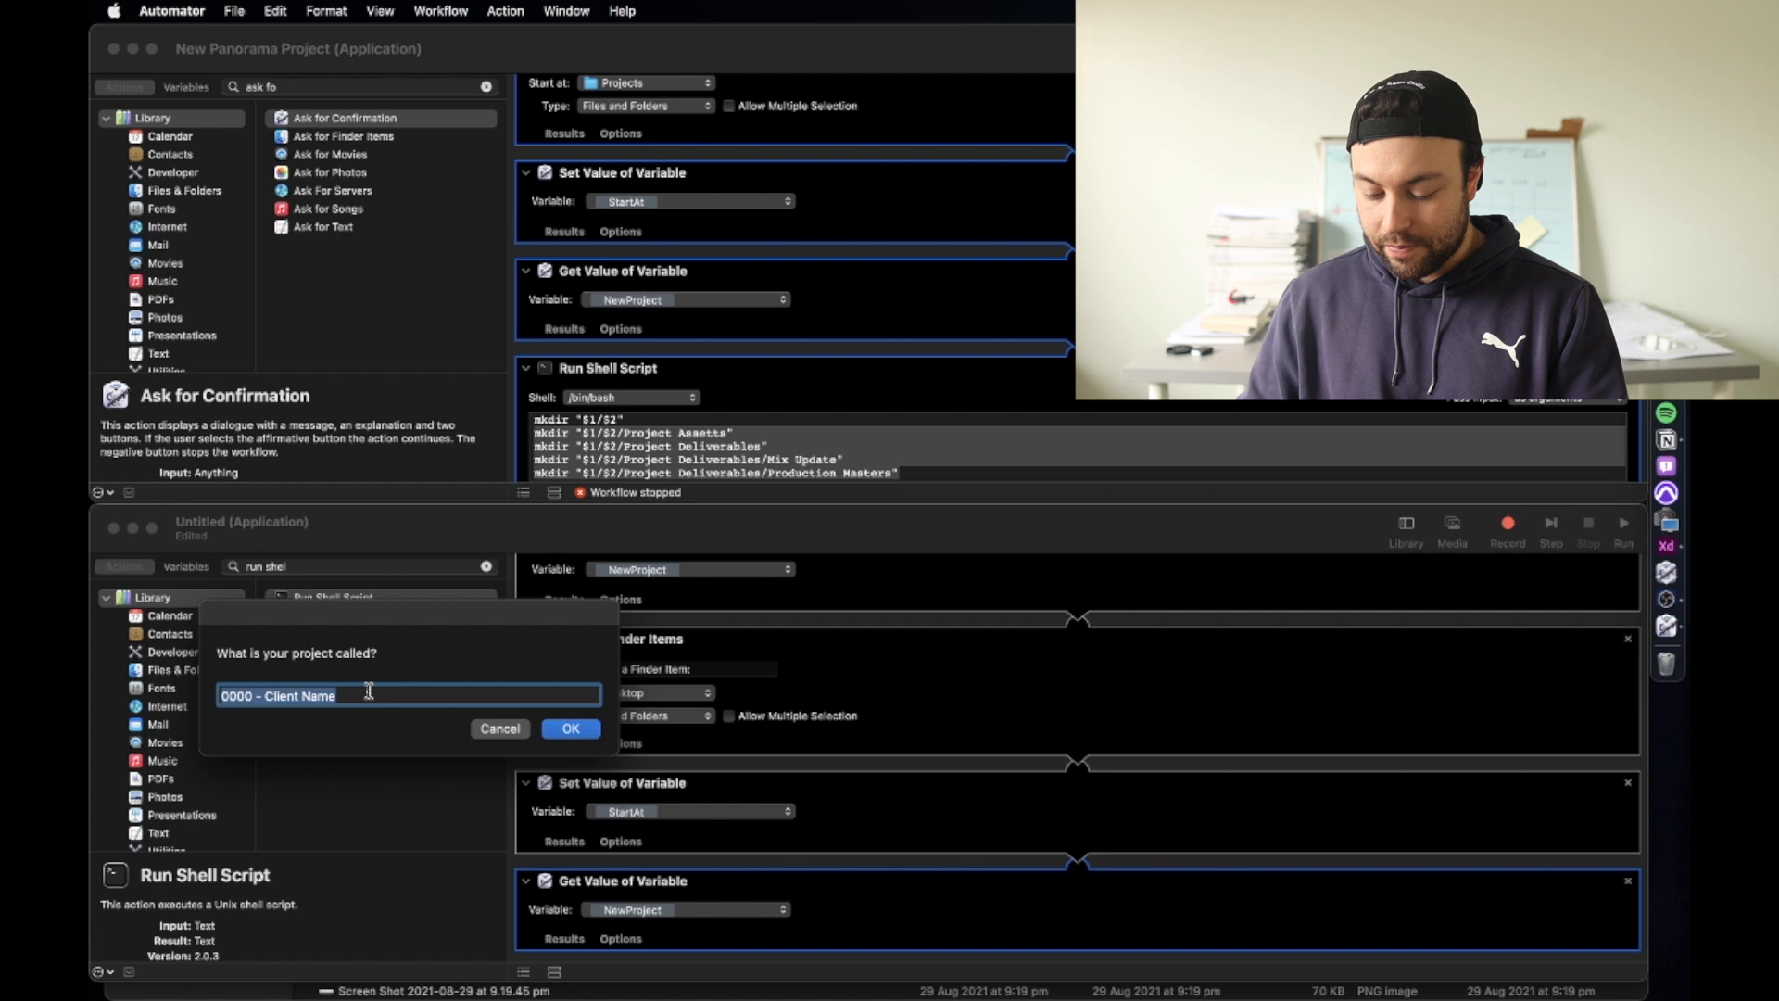
{"action": "type", "text": "4"}
{"action": "left_click", "coordinate": [568, 730]}
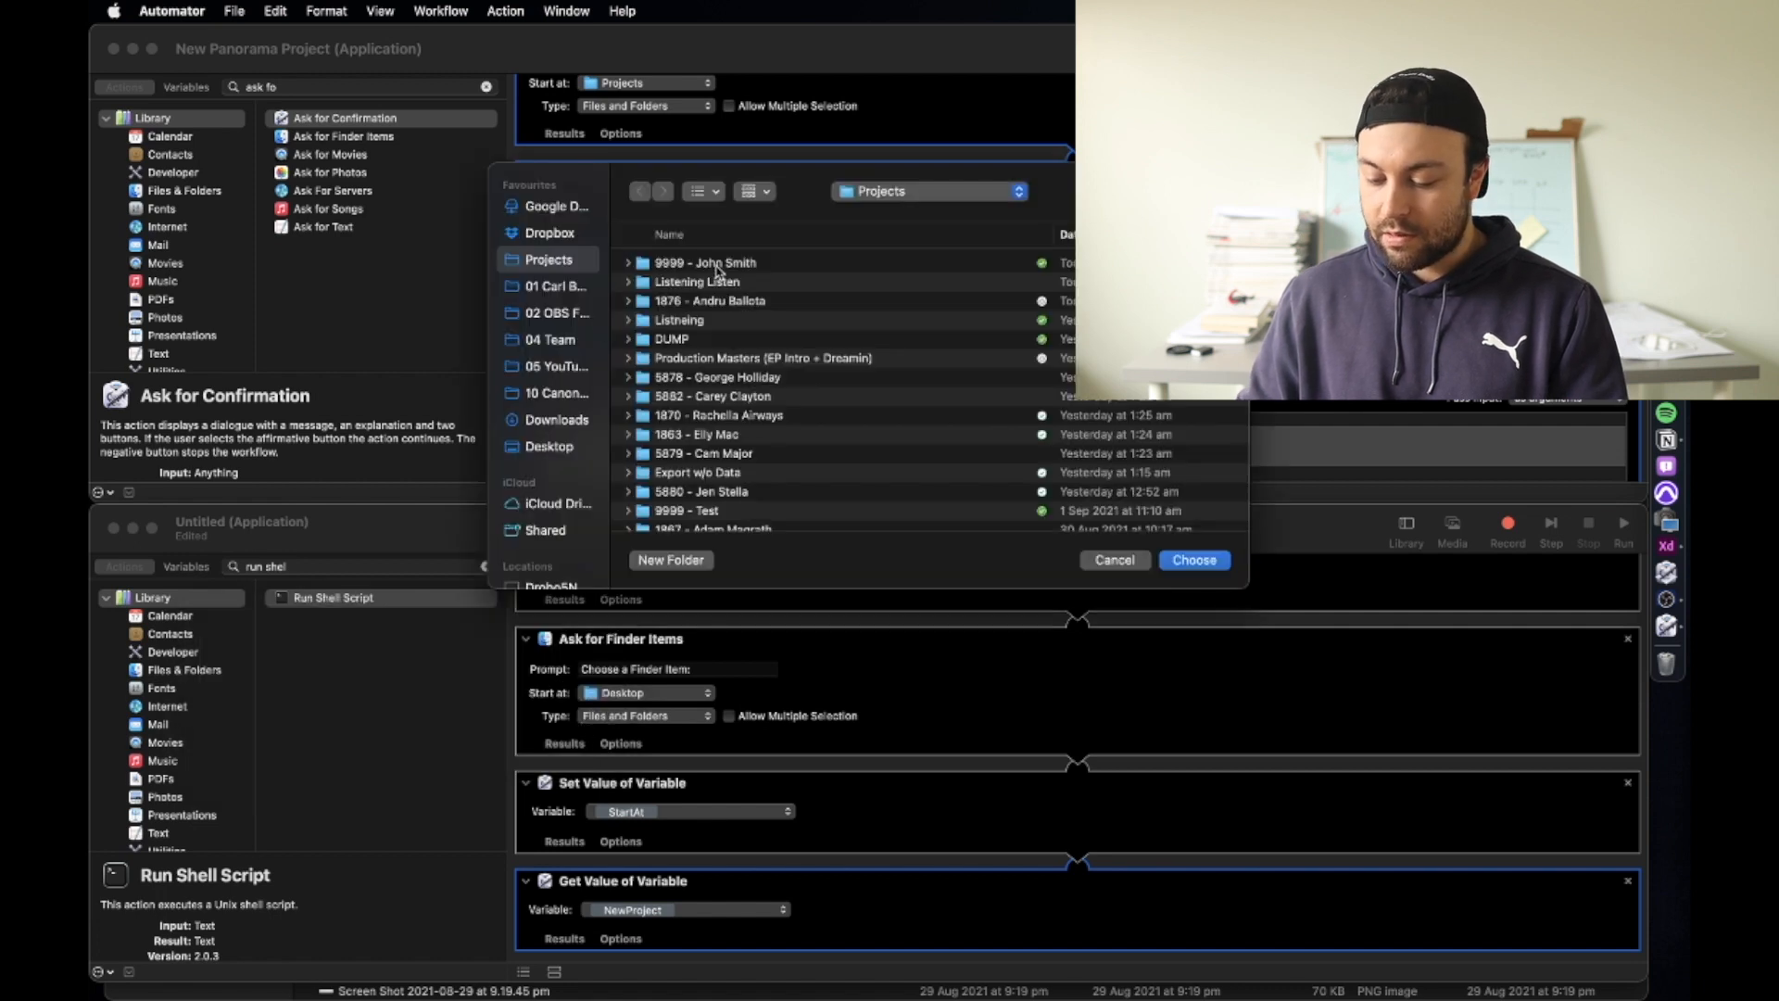
{"action": "key", "text": "Escape"}
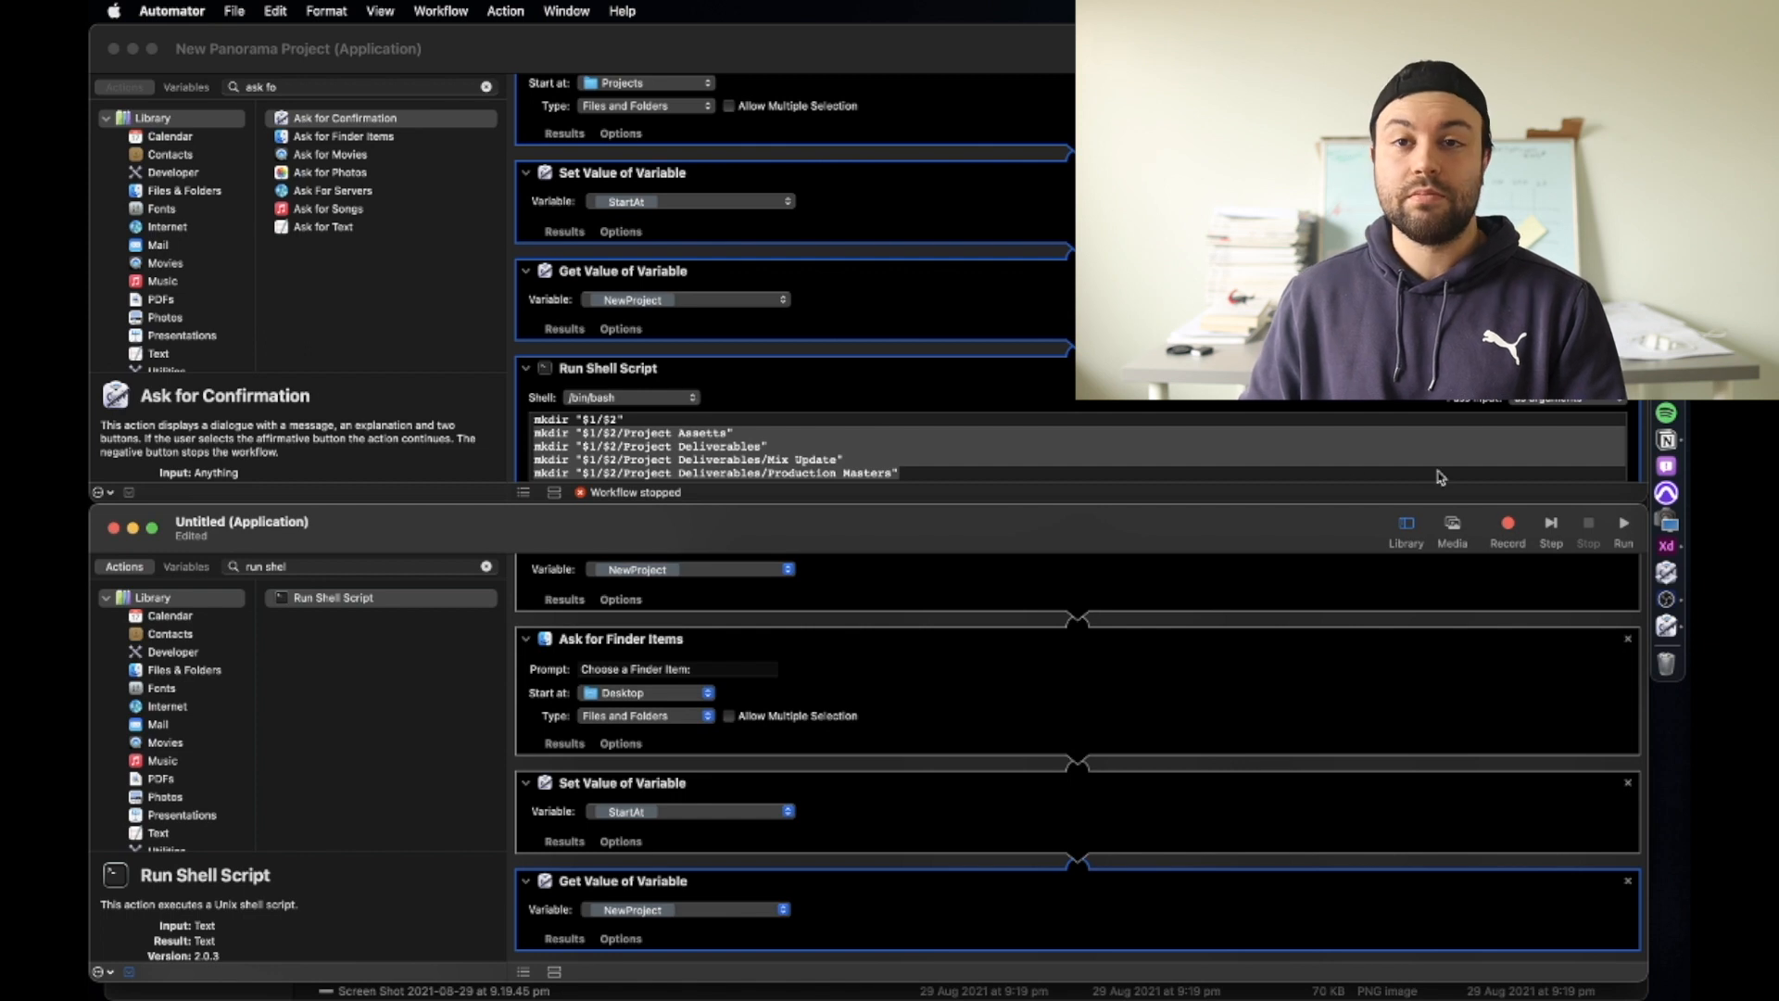